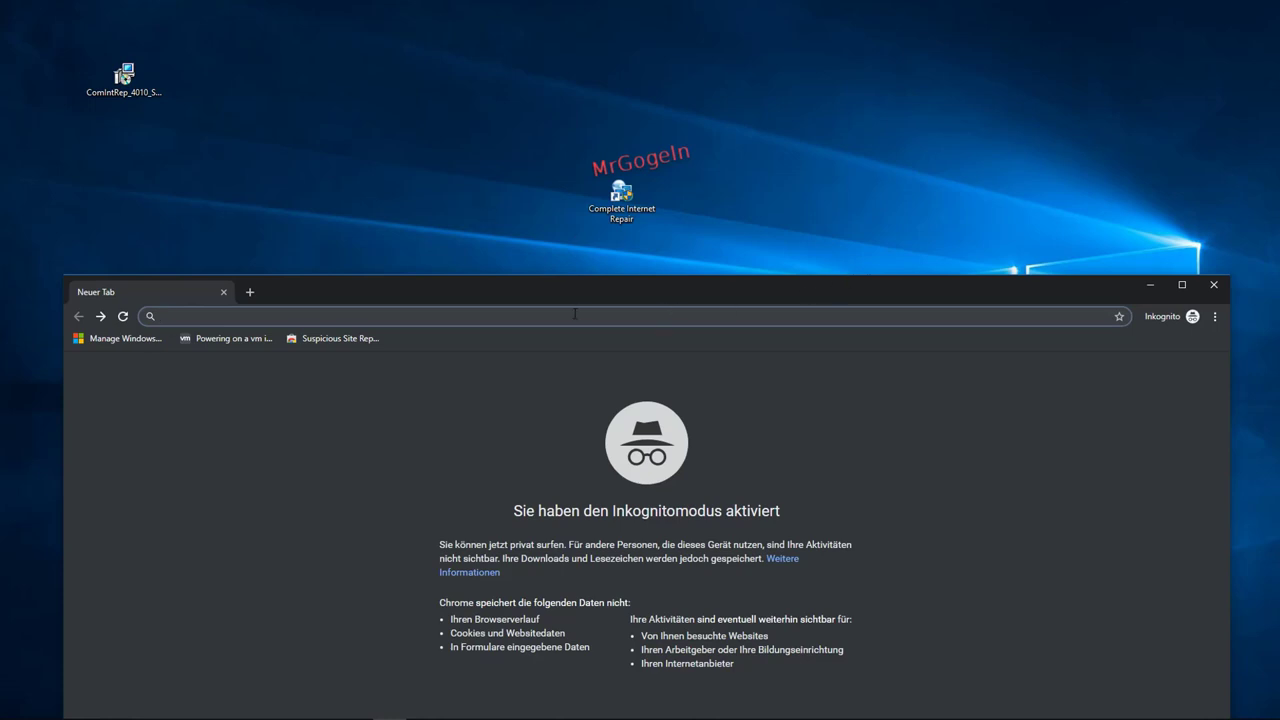
- Search the web for "speedtest" and run Google's built-in internet speed test
type("speedtest")
key("Return")
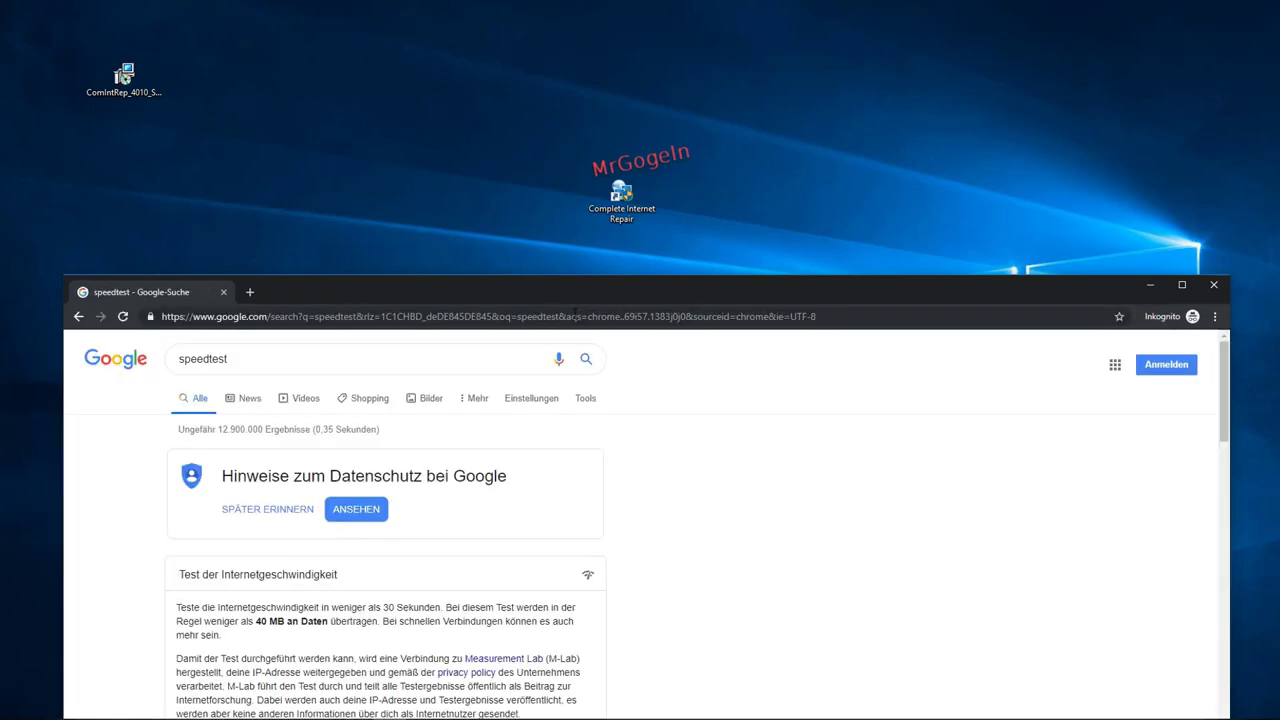
scroll(477, 409, "down", 3)
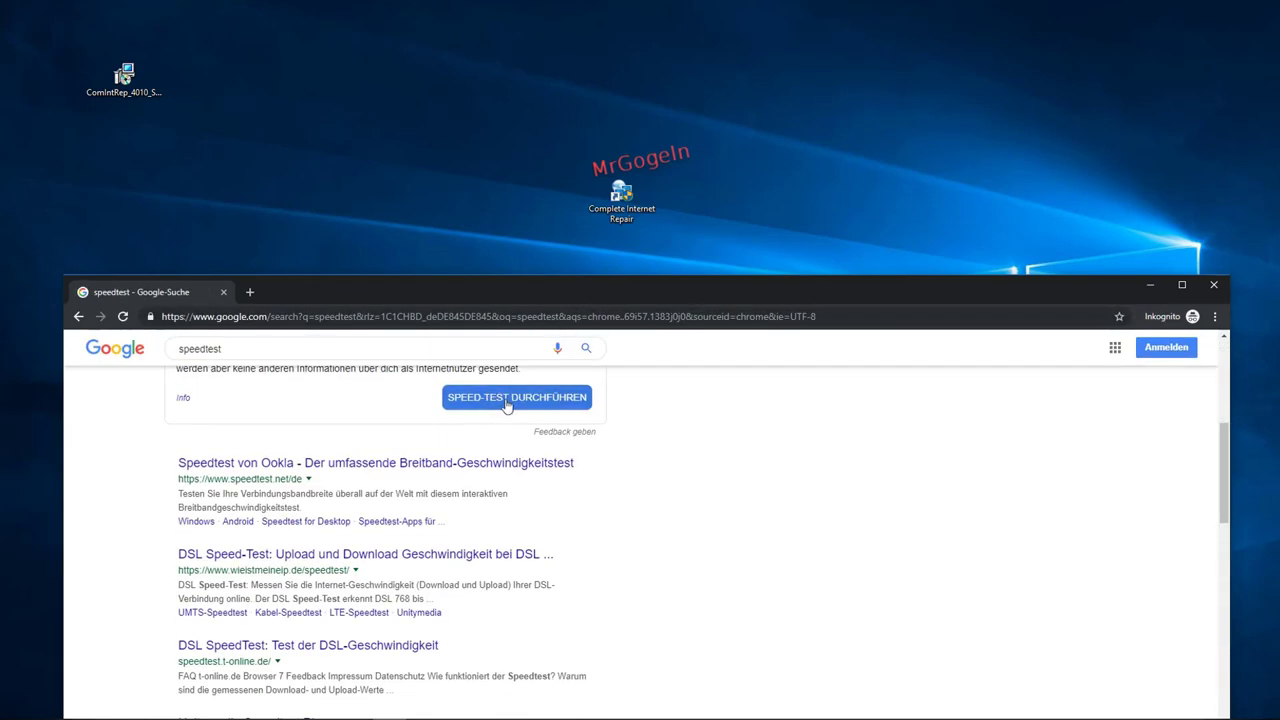
left_click(508, 402)
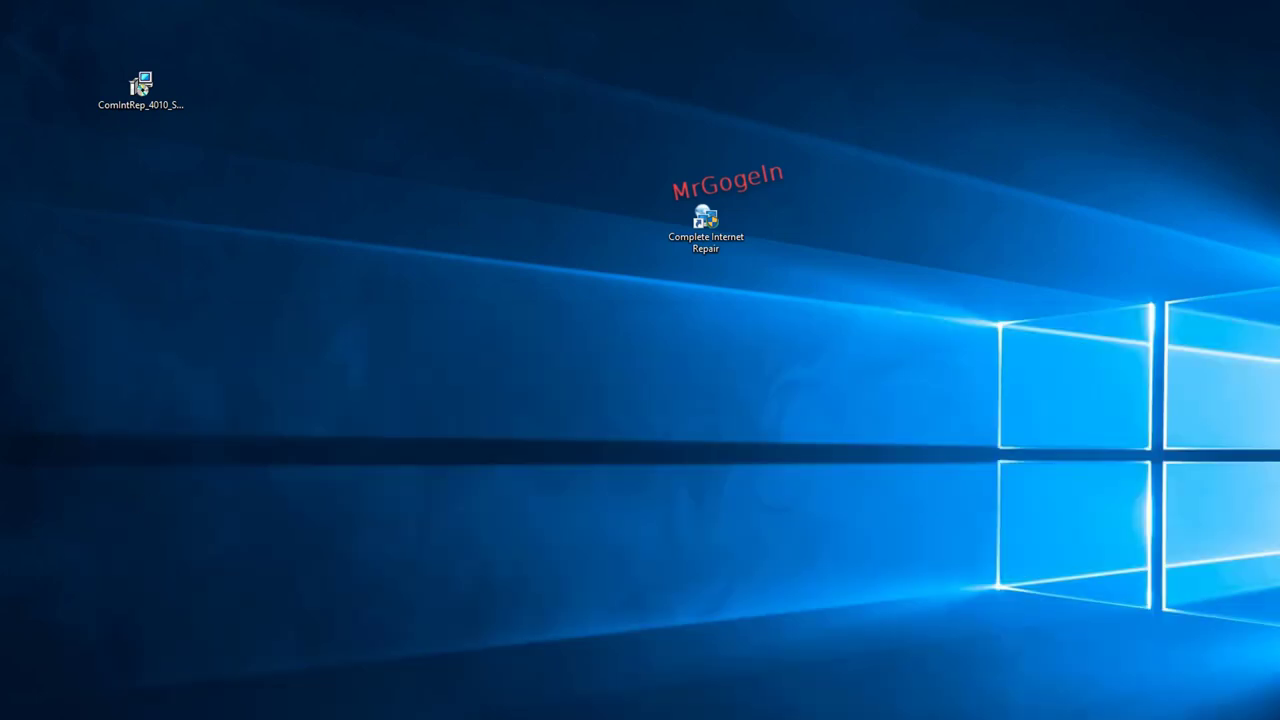
- Open the network reset page (Netzwerk zurücksetzen) from the Network and Internet status page in Windows Settings
key("super")
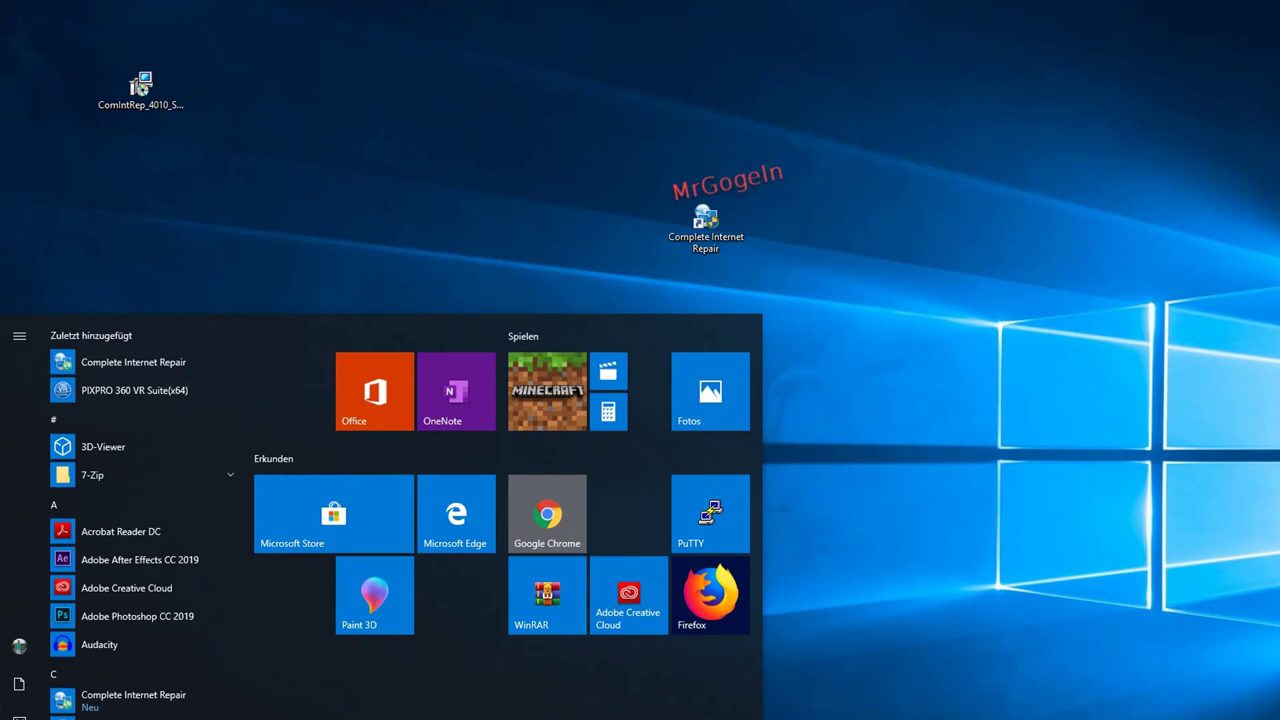
key("super+i")
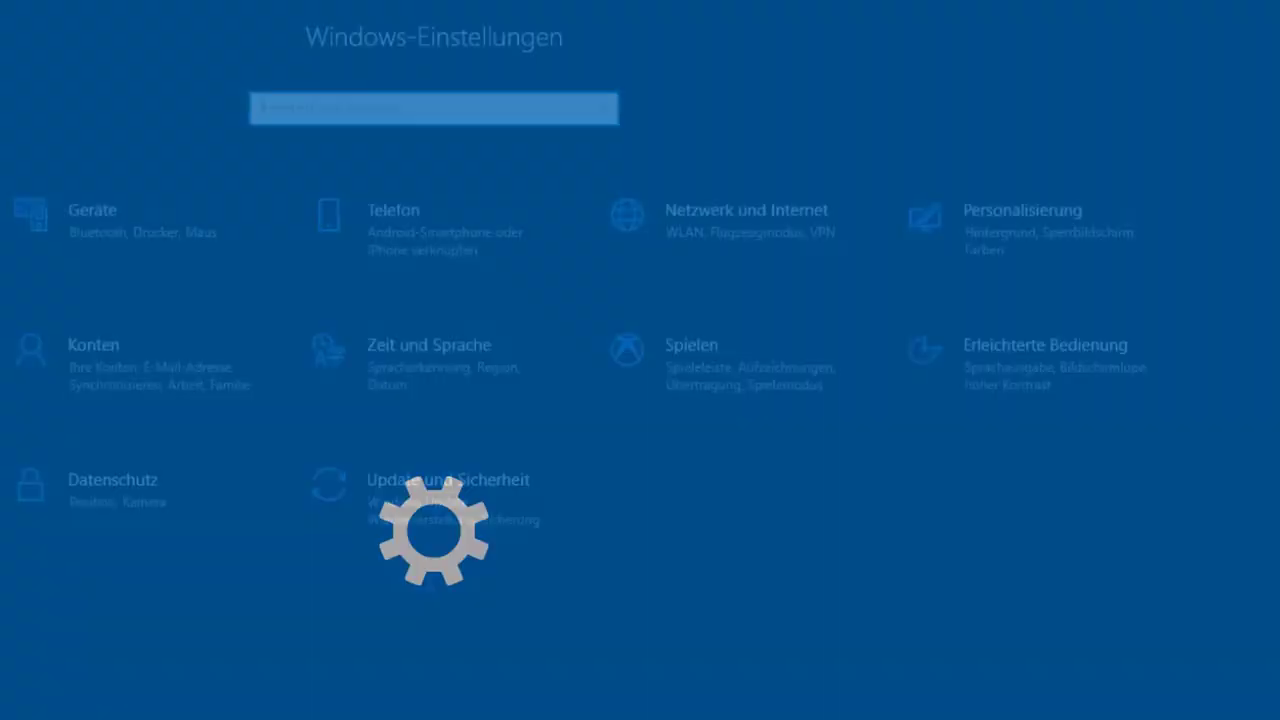
left_click(830, 218)
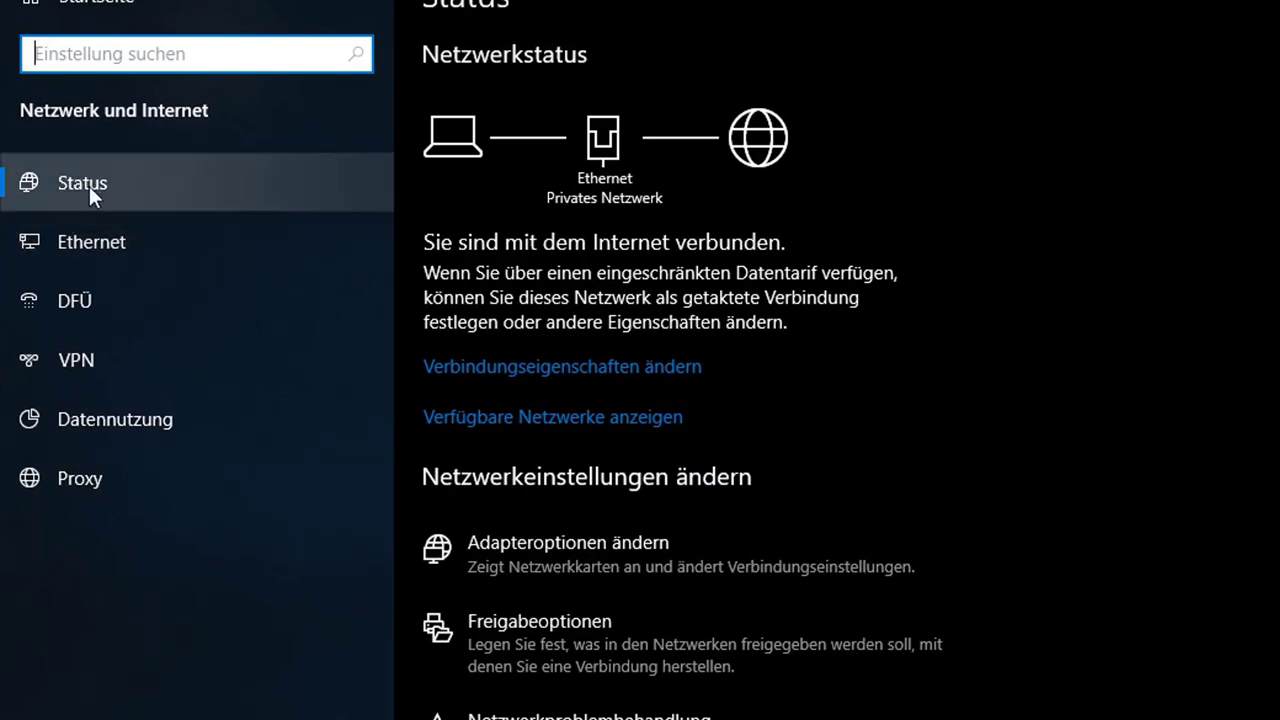
left_click(92, 184)
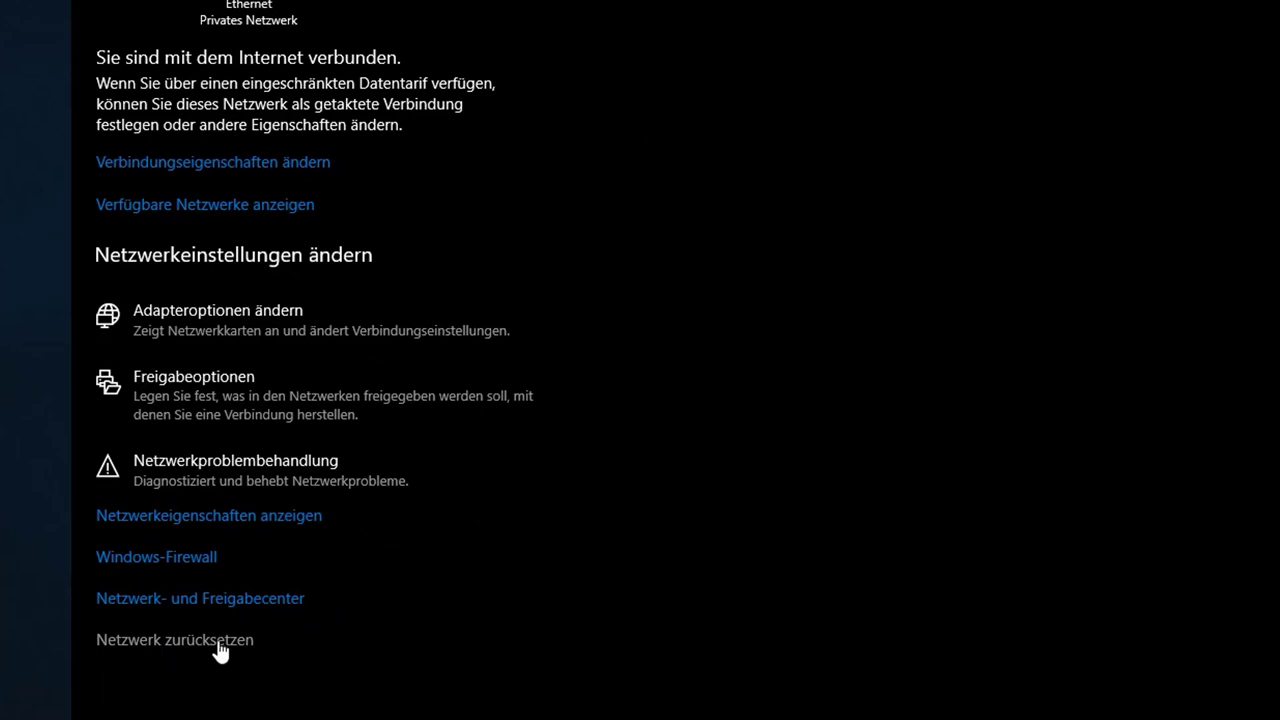
left_click(220, 645)
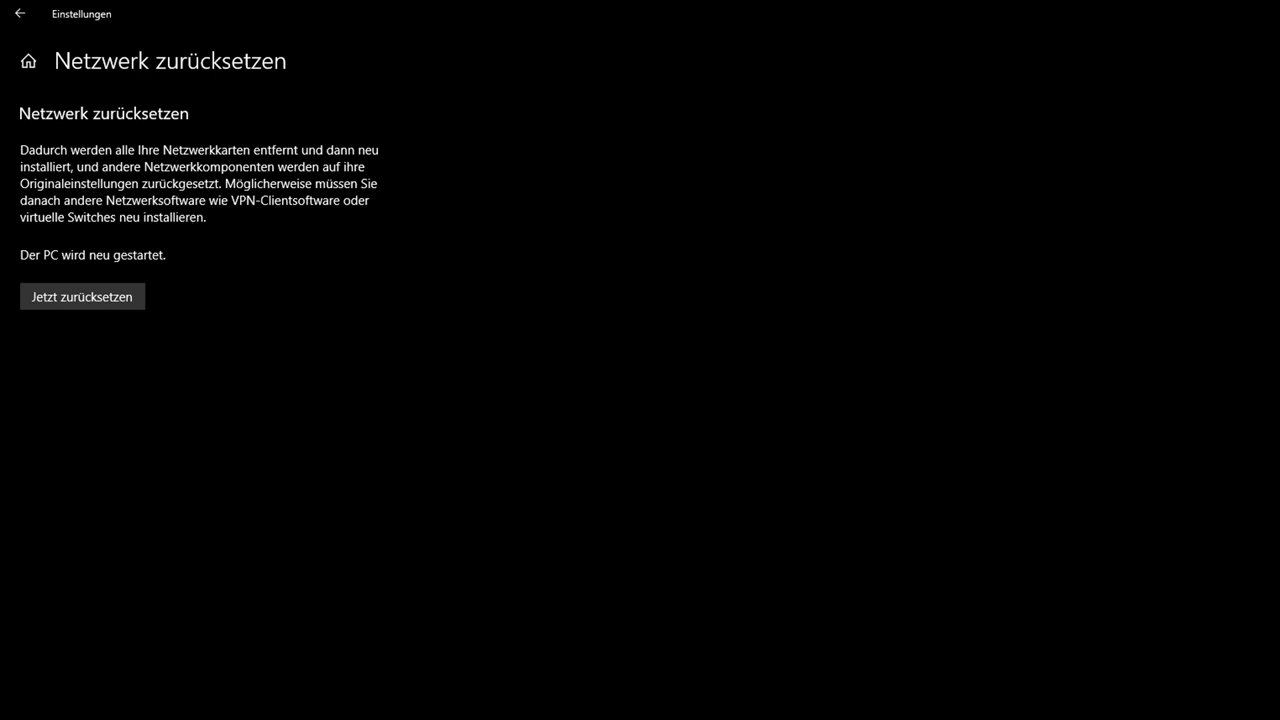
- Look at the uninstall option for the Realtek PCIe GbE Family Controller in Device Manager, and close Device Manager without uninstalling
key("super+x")
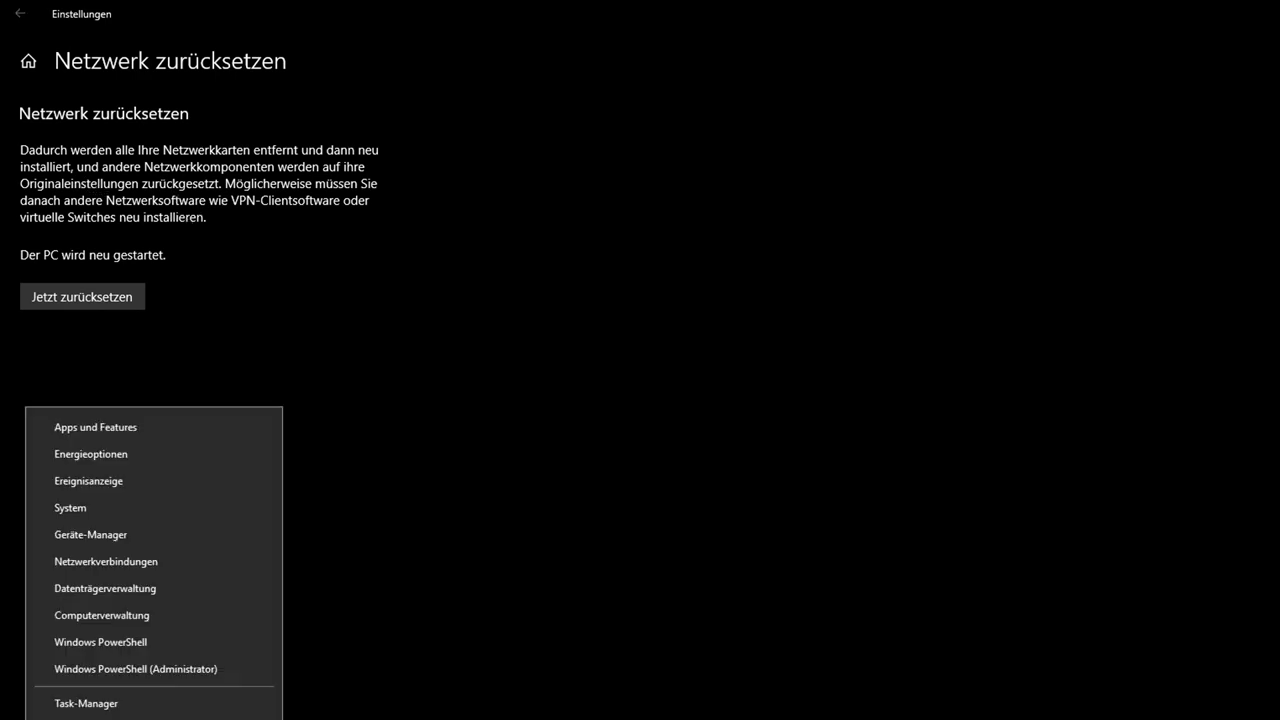
left_click(58, 532)
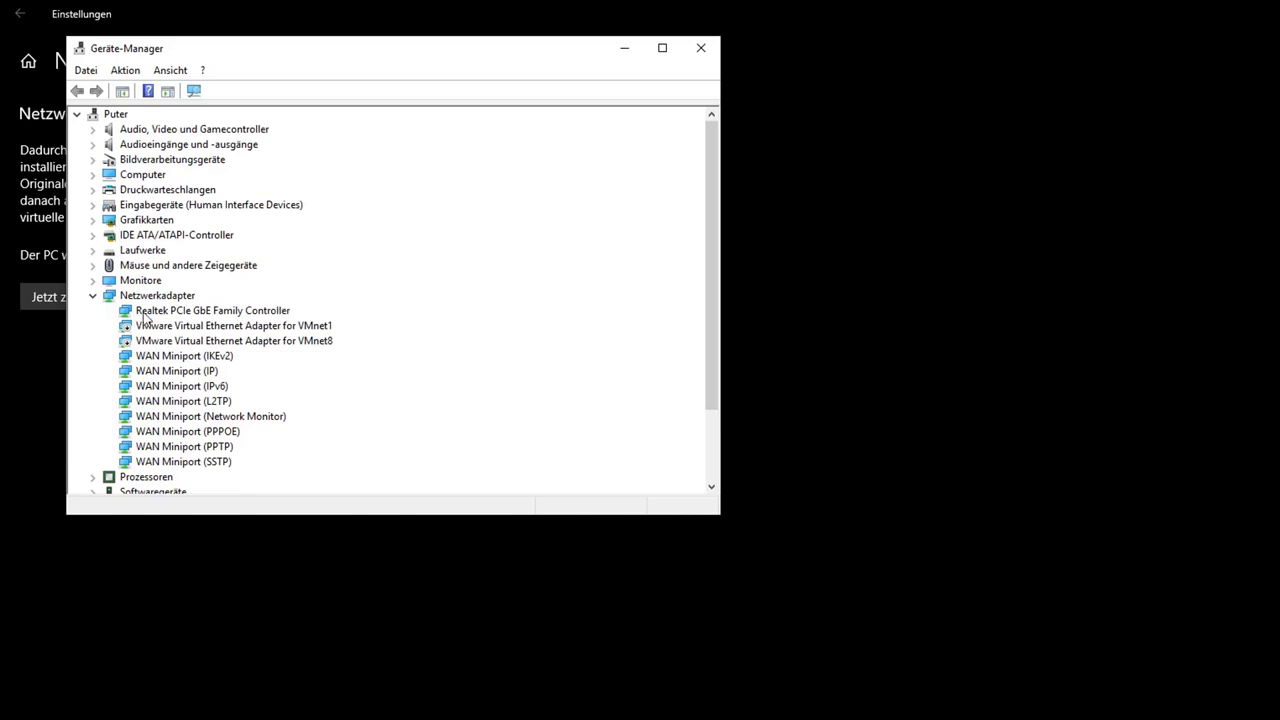
left_click(147, 313)
right_click(232, 312)
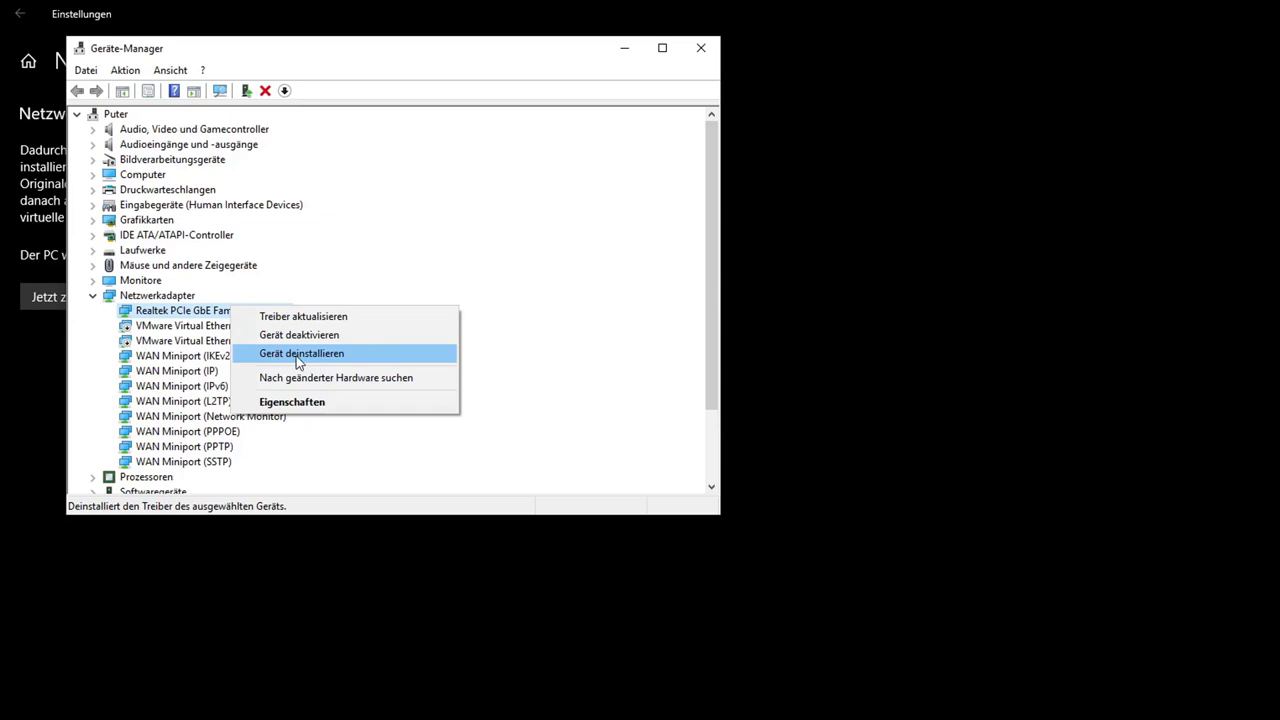
left_click(701, 48)
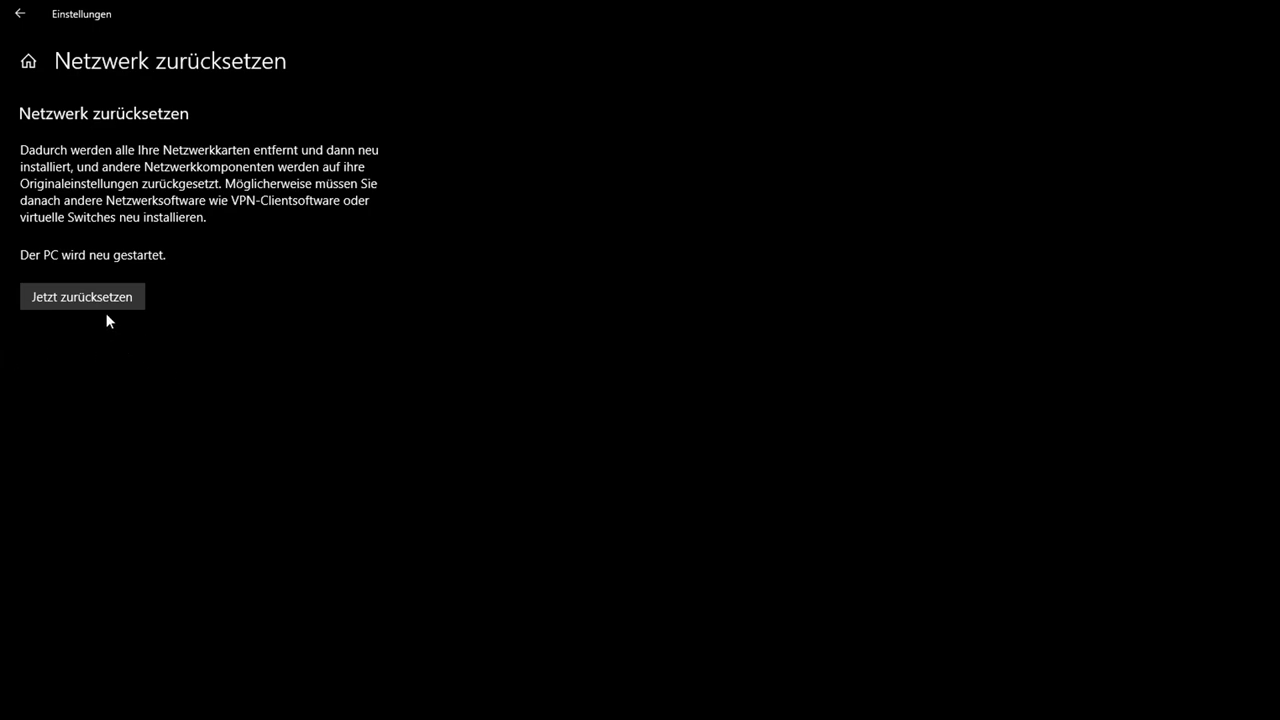
- Reset the network settings, confirm the reset, dismiss the shutdown notice and return to the network status page
left_click(67, 304)
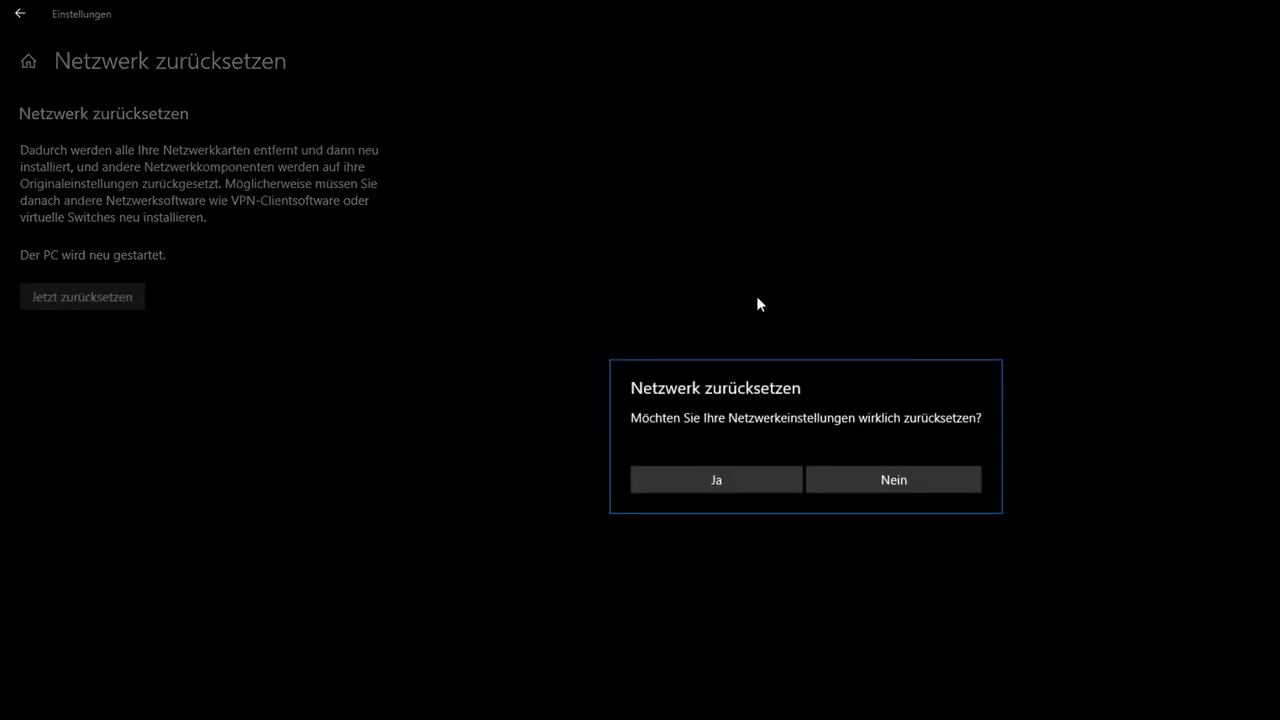
left_click(681, 471)
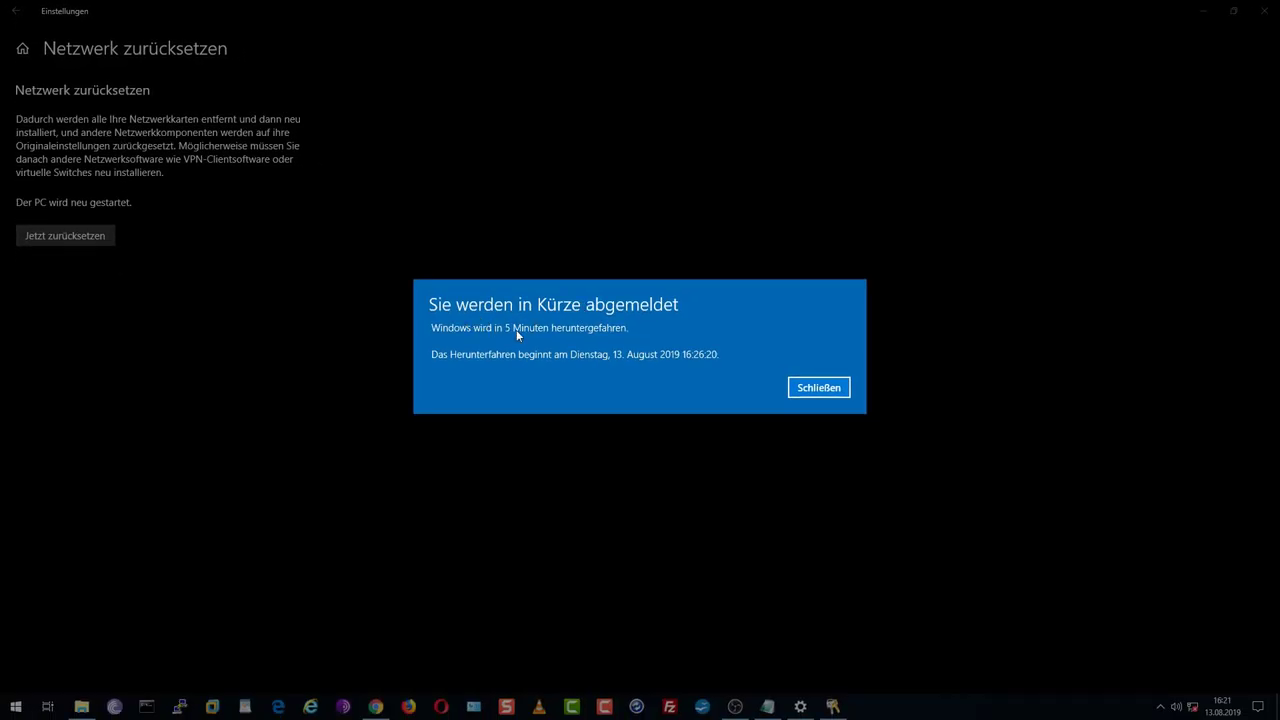
left_click(820, 390)
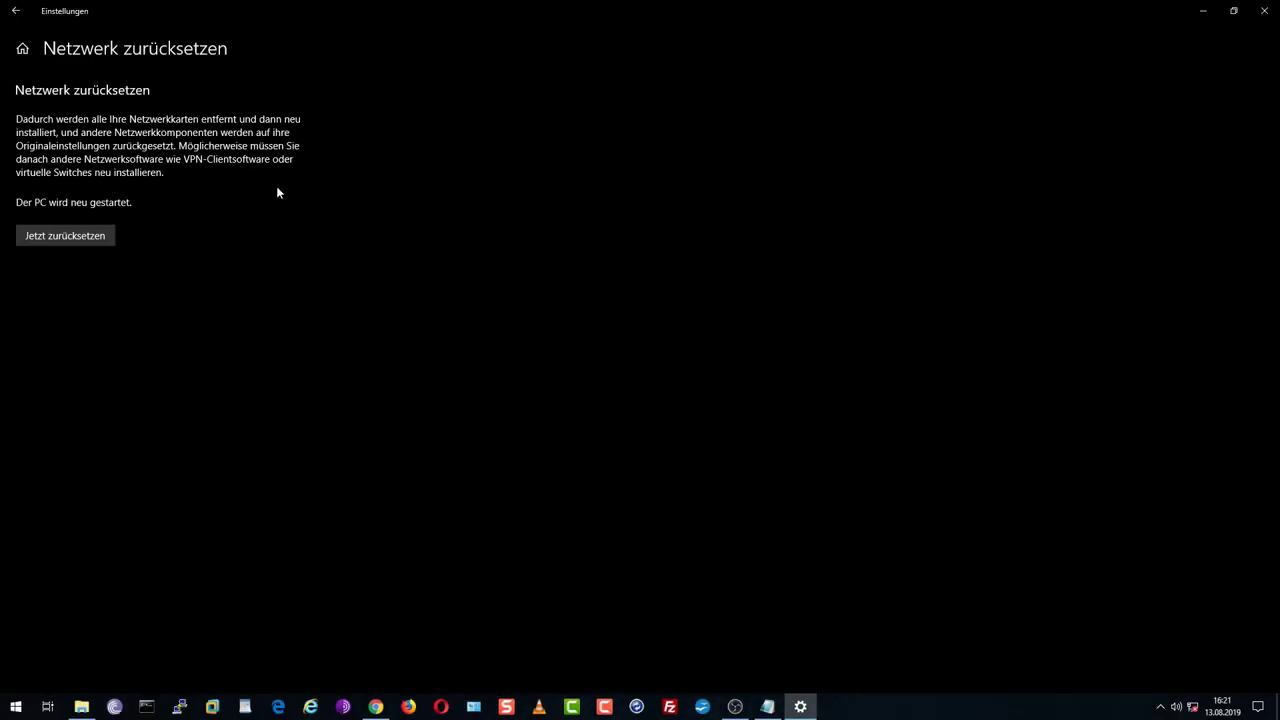
mouse_move(1201, 715)
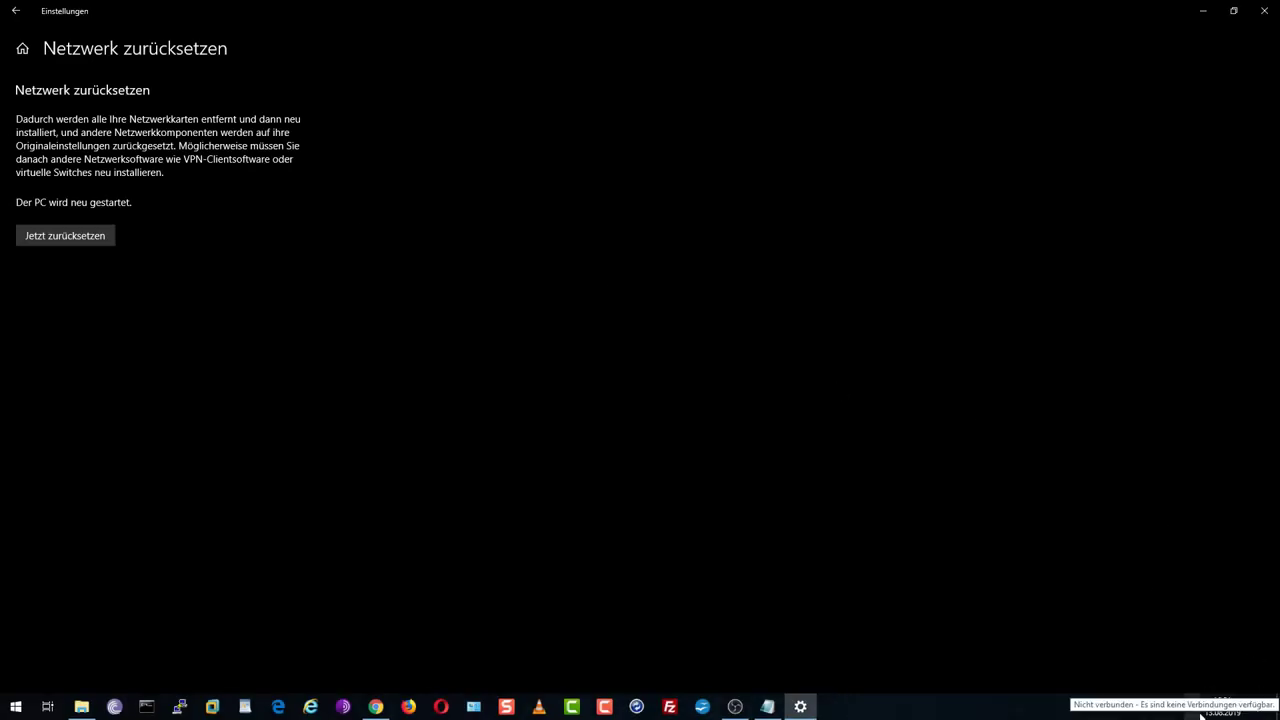
left_click(16, 12)
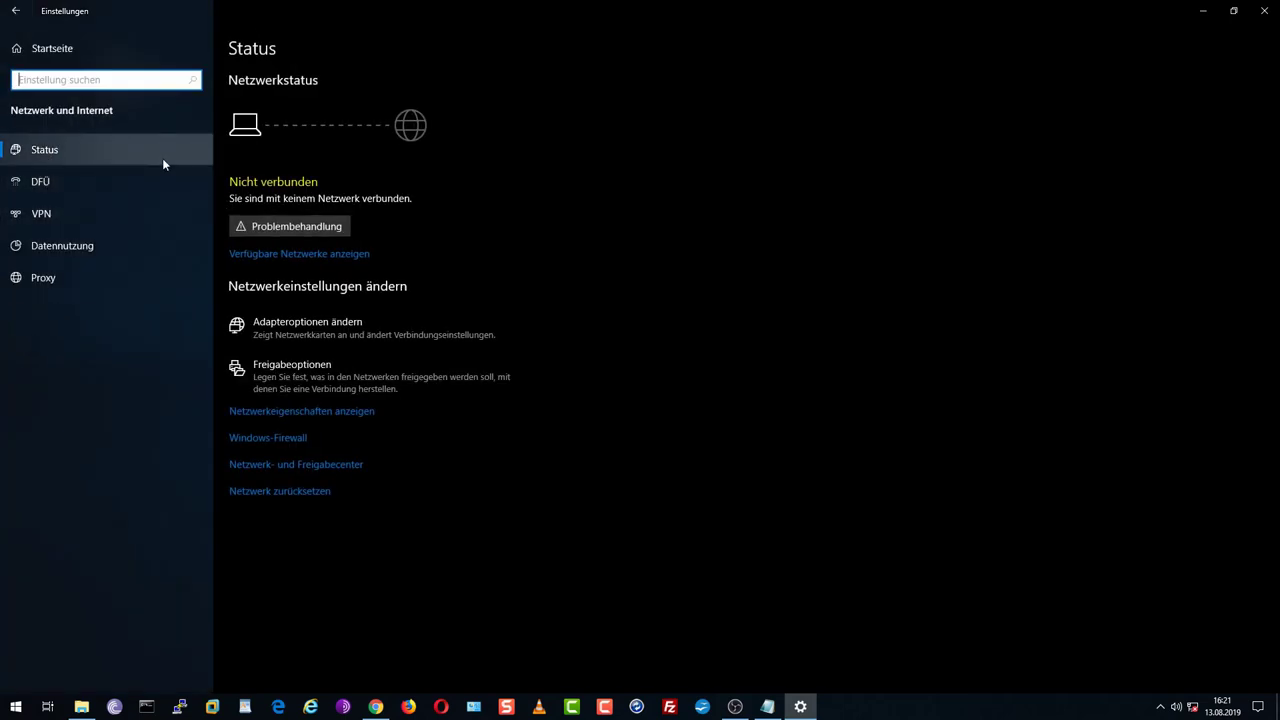
- Cancel the scheduled shutdown by running "shutdown -a", and close Settings
key("super+r")
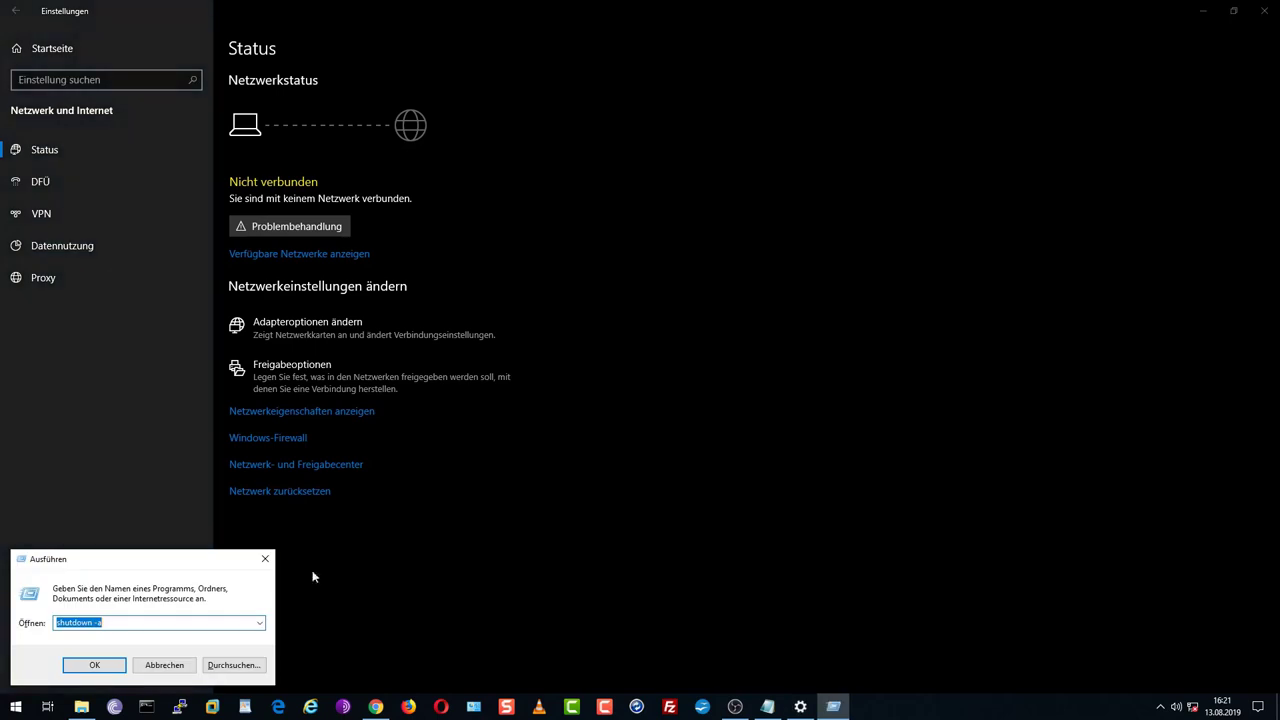
key("Return")
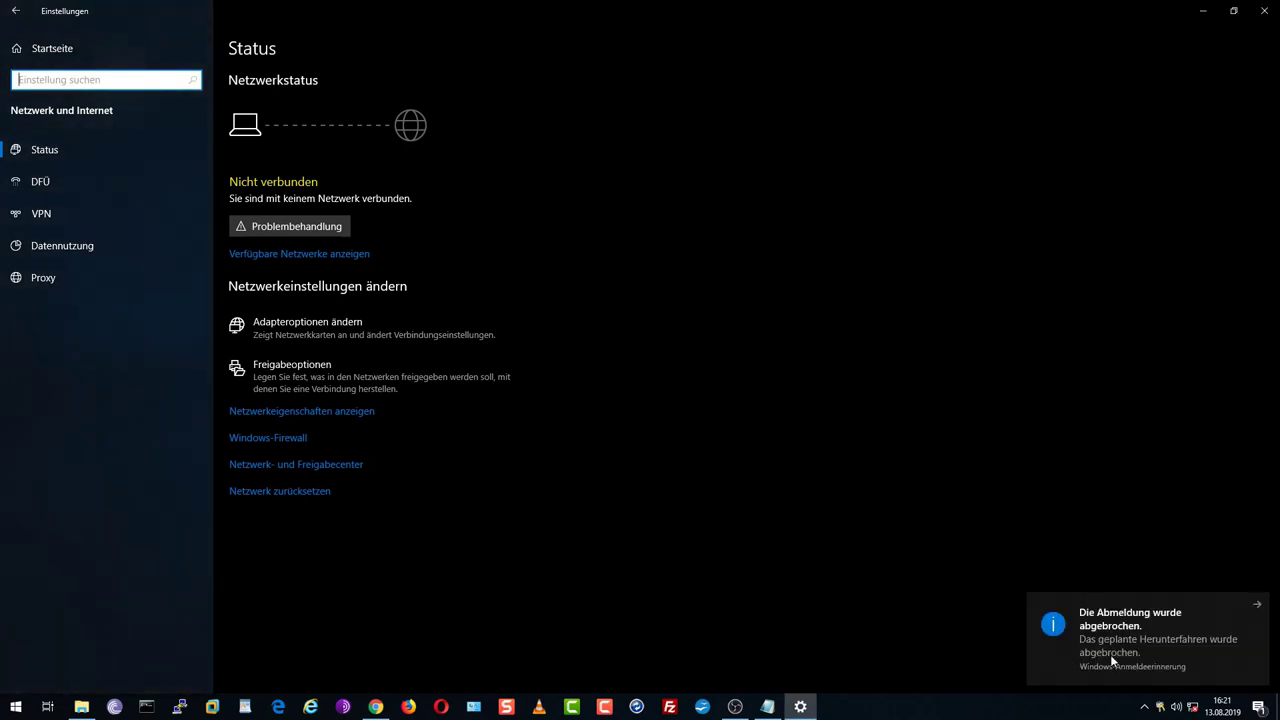
left_click(1265, 15)
- Scan for hardware changes on the network adapters category in Device Manager
right_click(22, 694)
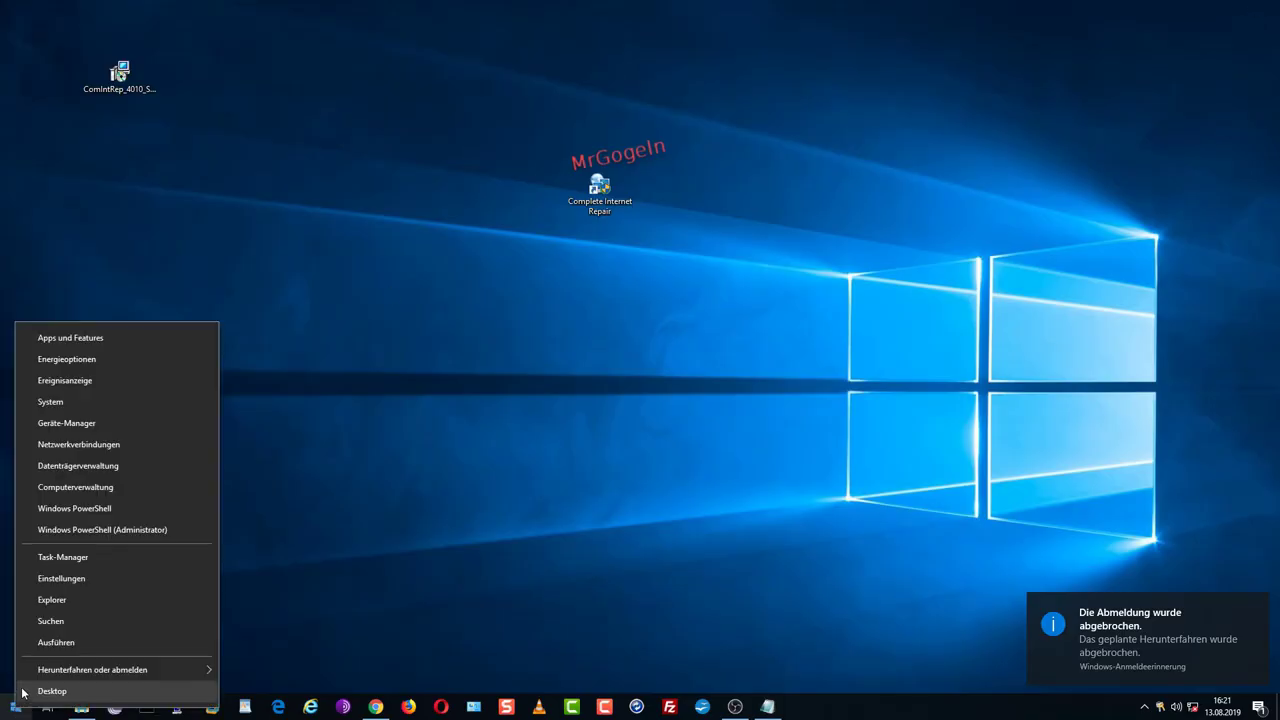
left_click(71, 425)
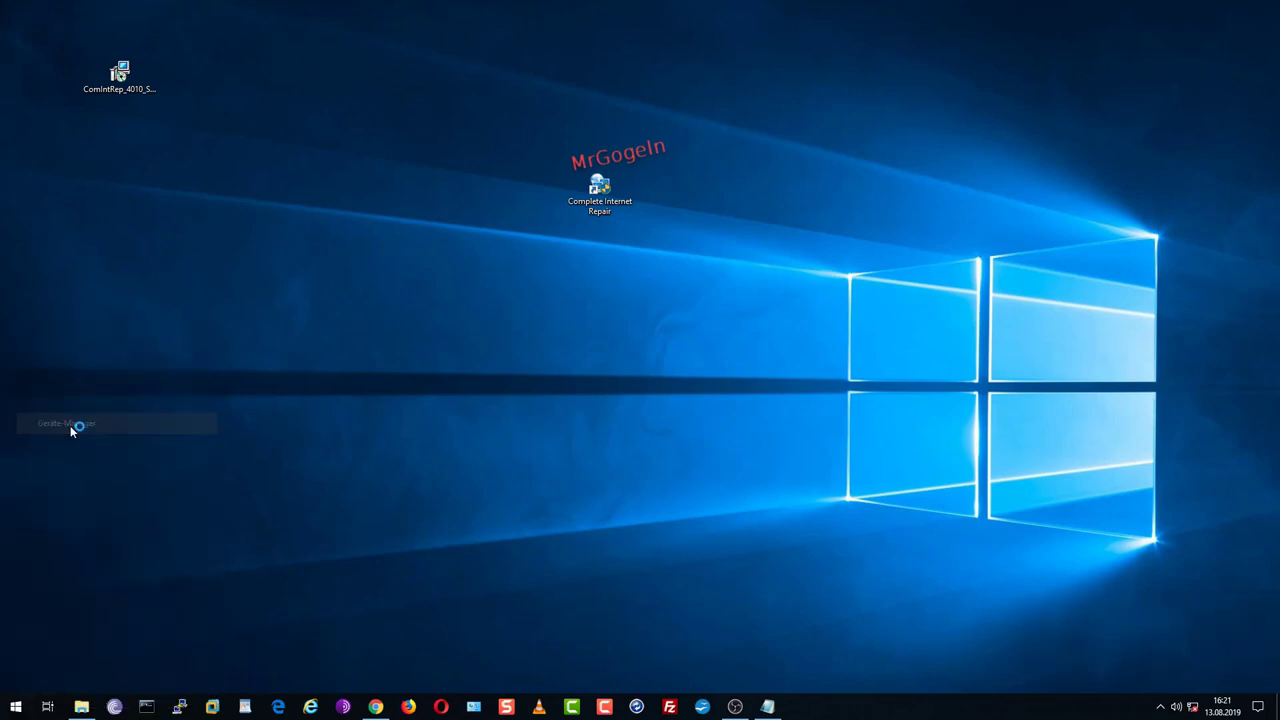
right_click(141, 237)
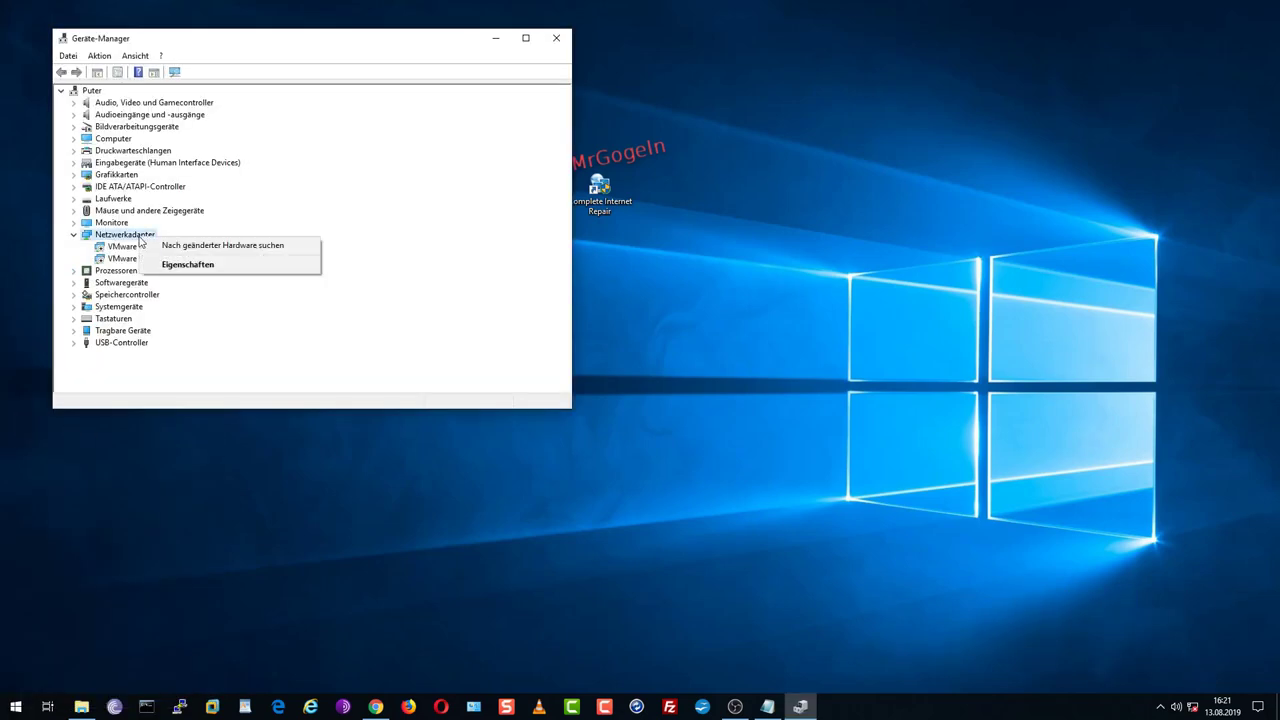
left_click(218, 247)
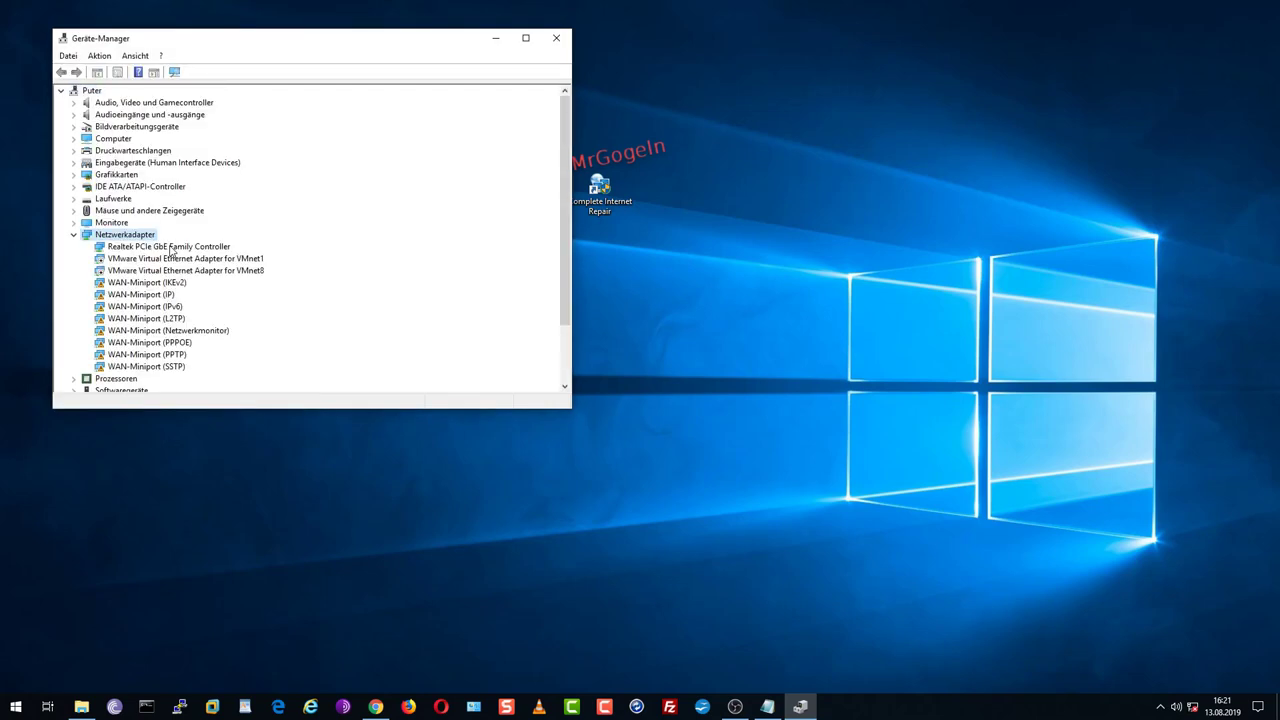
- Allow the PC to be discovered by other devices on the network, and close Device Manager
key("super+a")
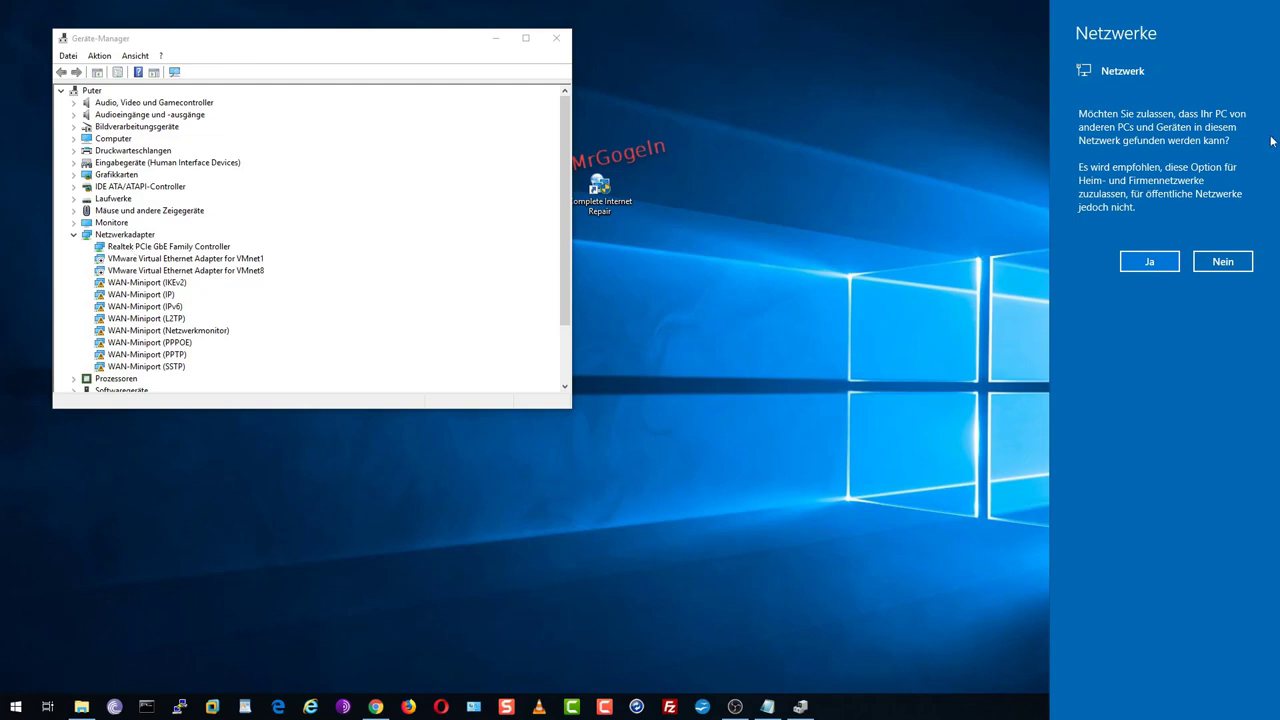
left_click(1140, 258)
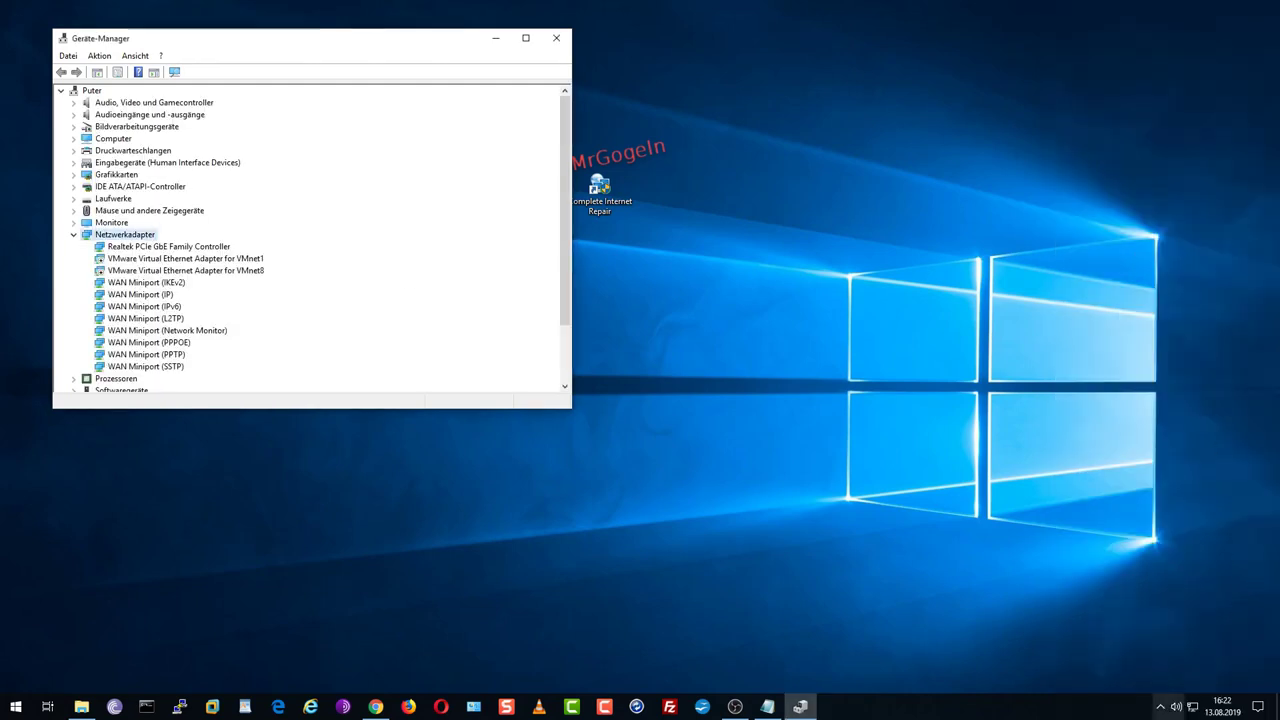
left_click(556, 38)
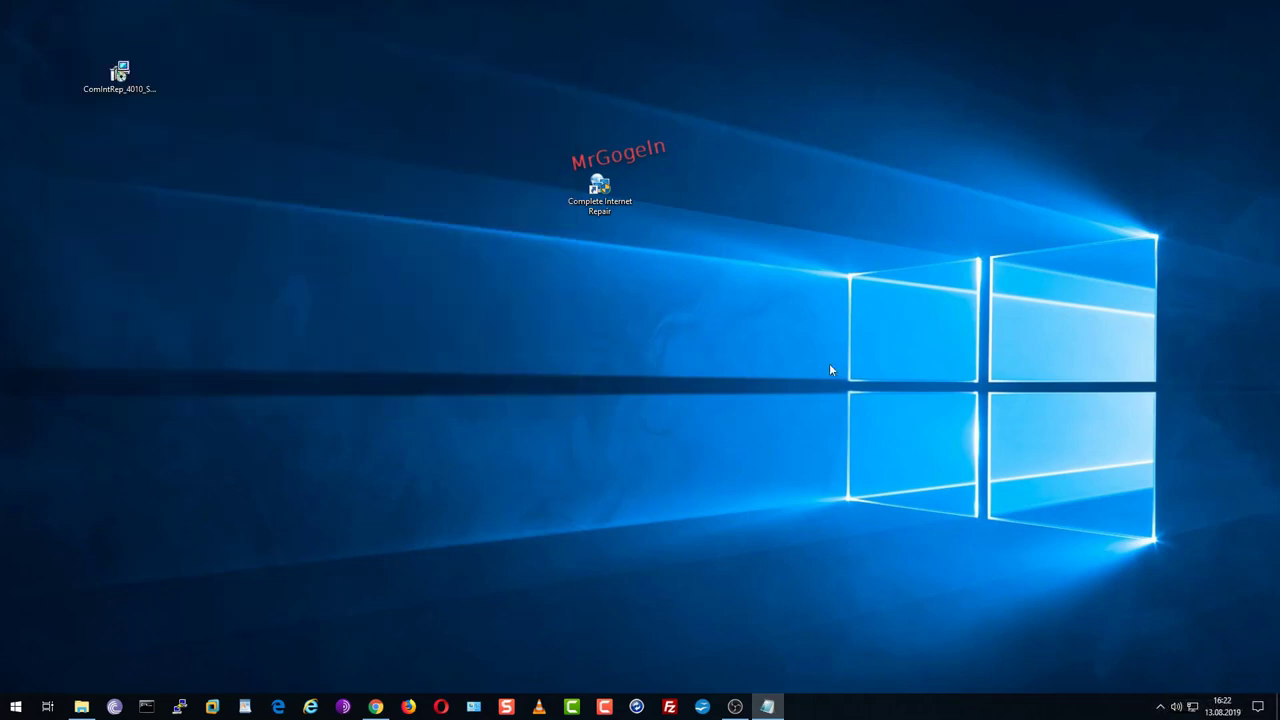
- Open the adapter options from the Ethernet page of the network and internet settings
left_click(1160, 707)
left_click(1166, 597)
right_click(1195, 711)
left_click(1100, 693)
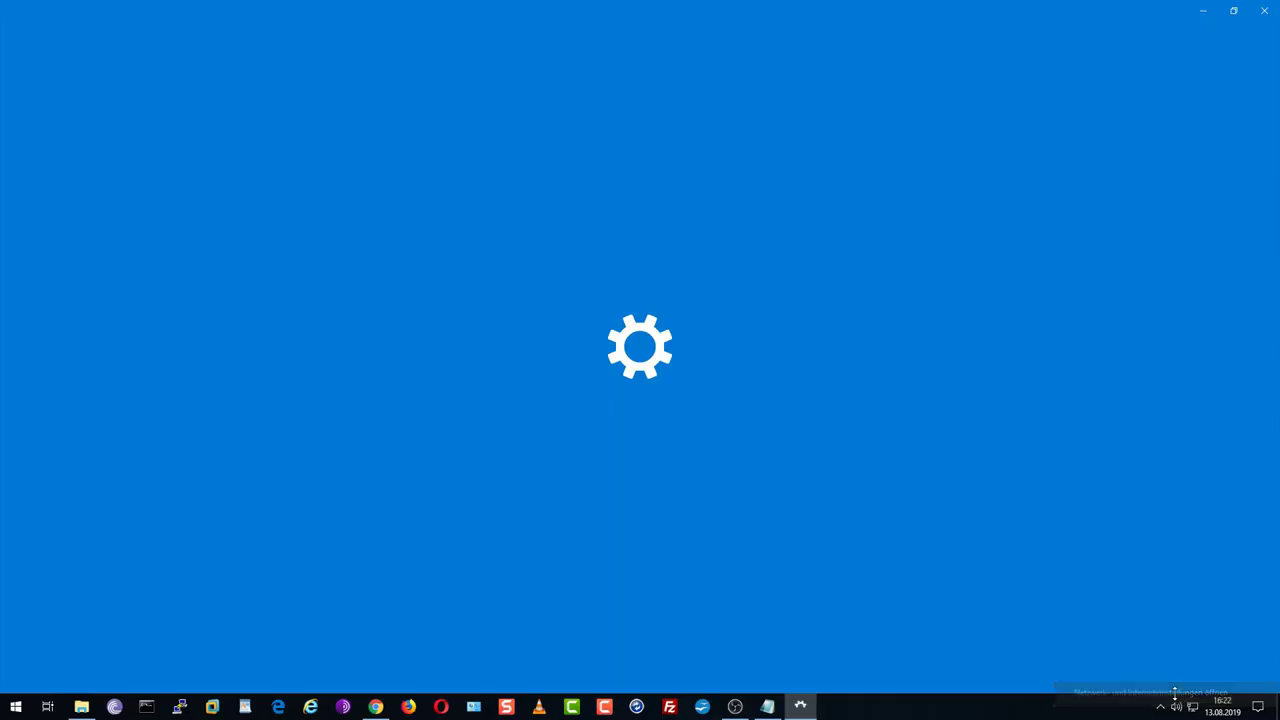
left_click(45, 181)
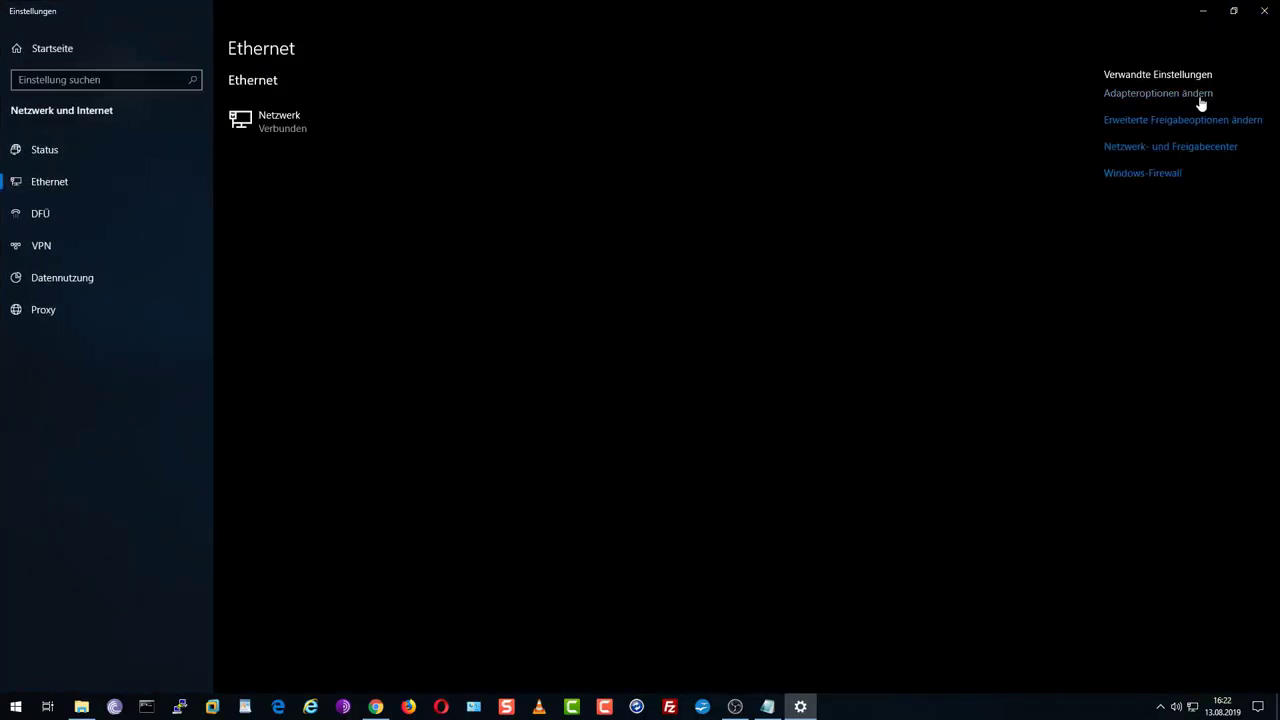
left_click(1122, 100)
- Examine the list of protocols and services in the Ethernet connection's properties, and close the properties, Network Connections and Settings
right_click(67, 68)
left_click(110, 192)
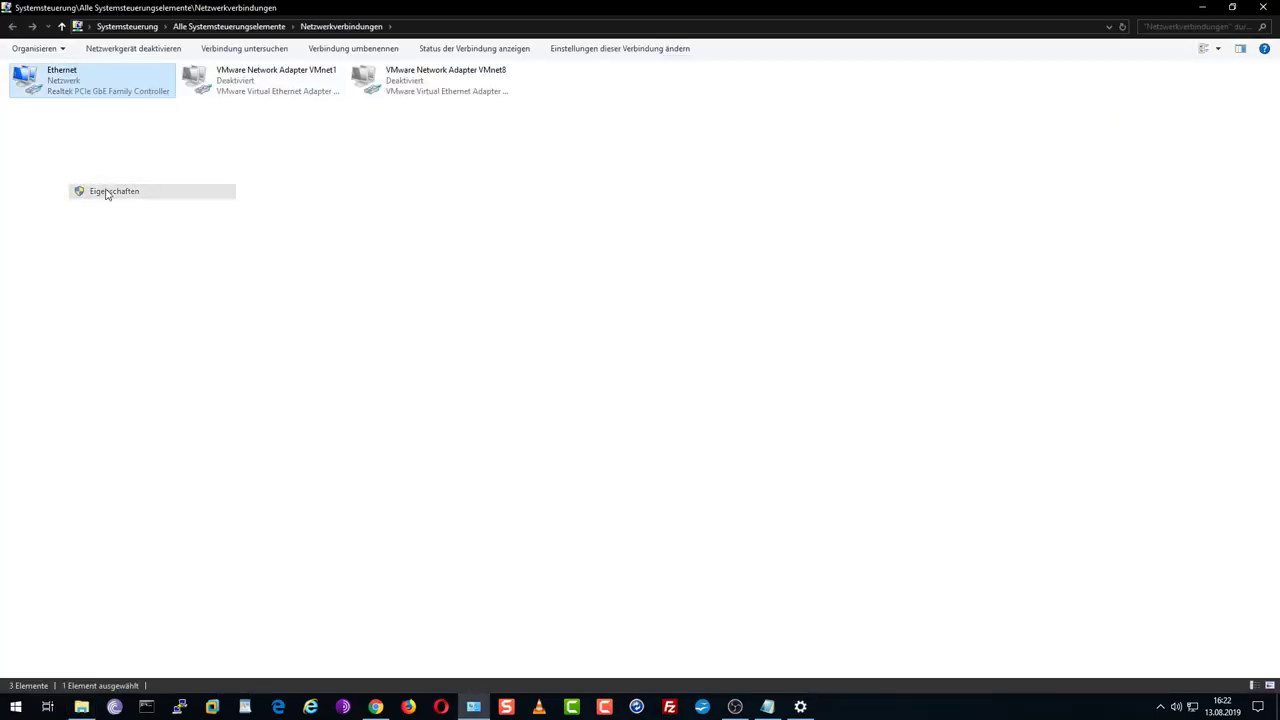
scroll(150, 172, "down", 1)
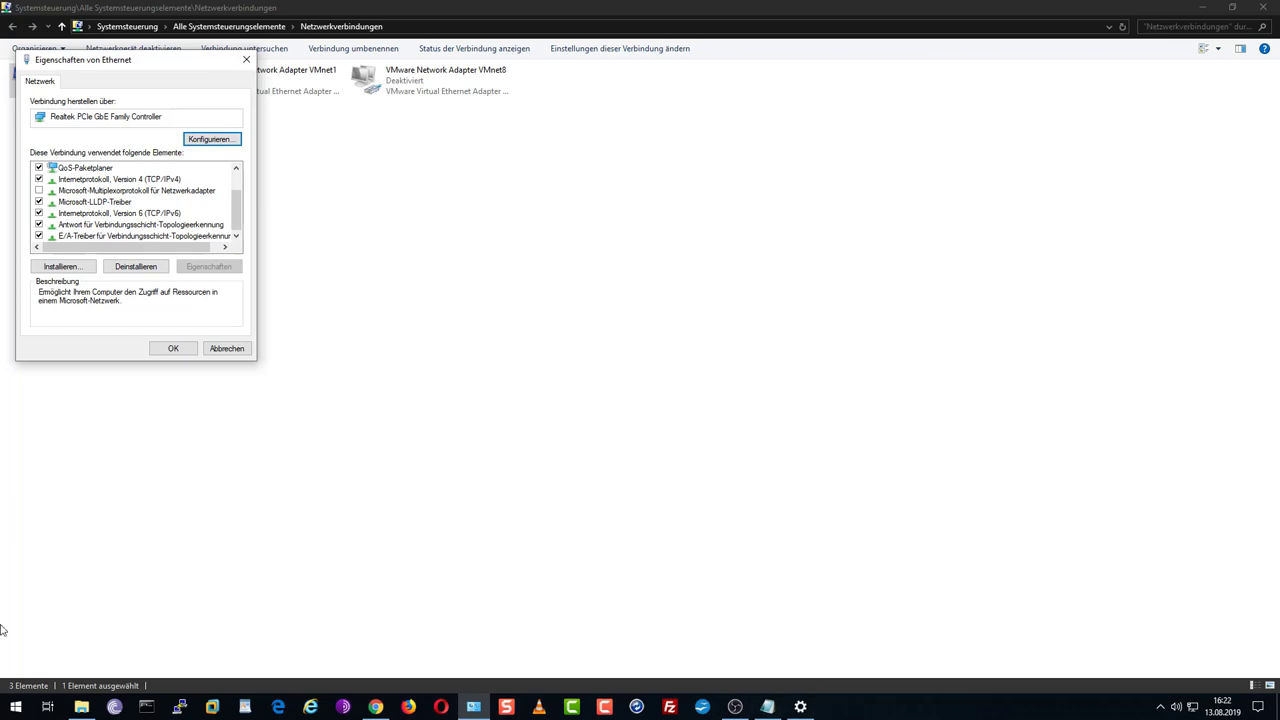
left_click(246, 59)
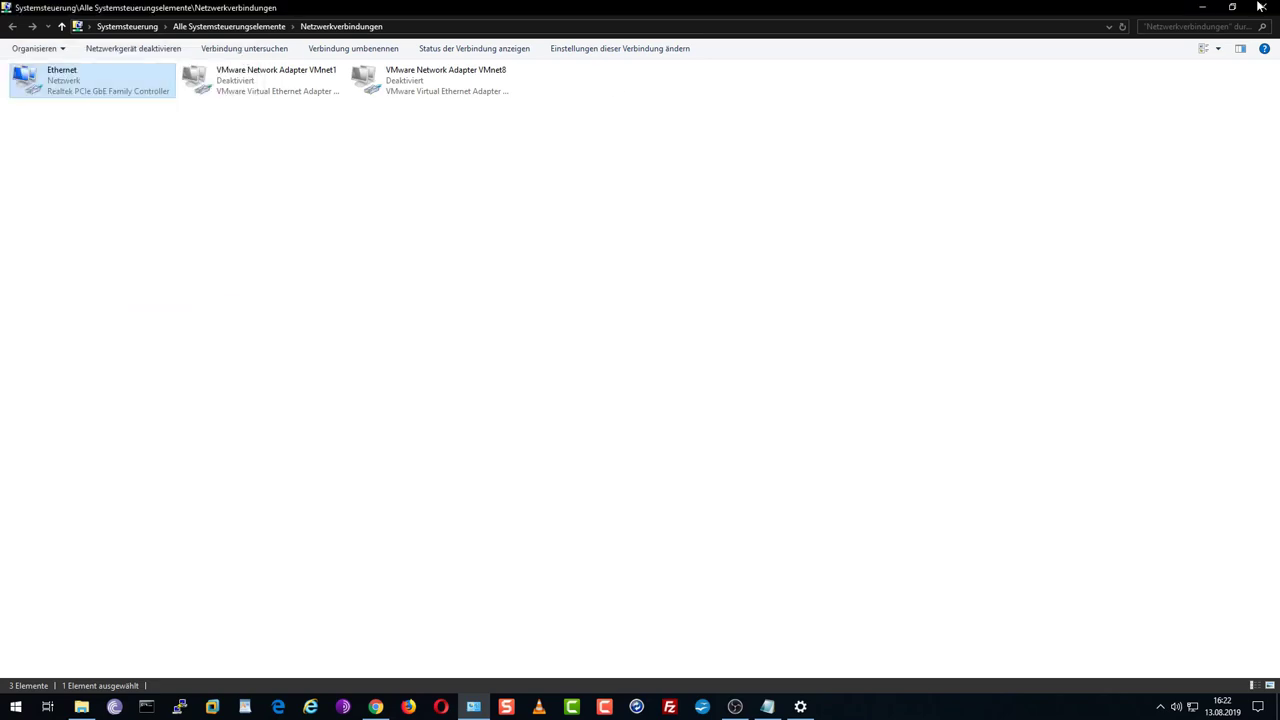
left_click(1265, 9)
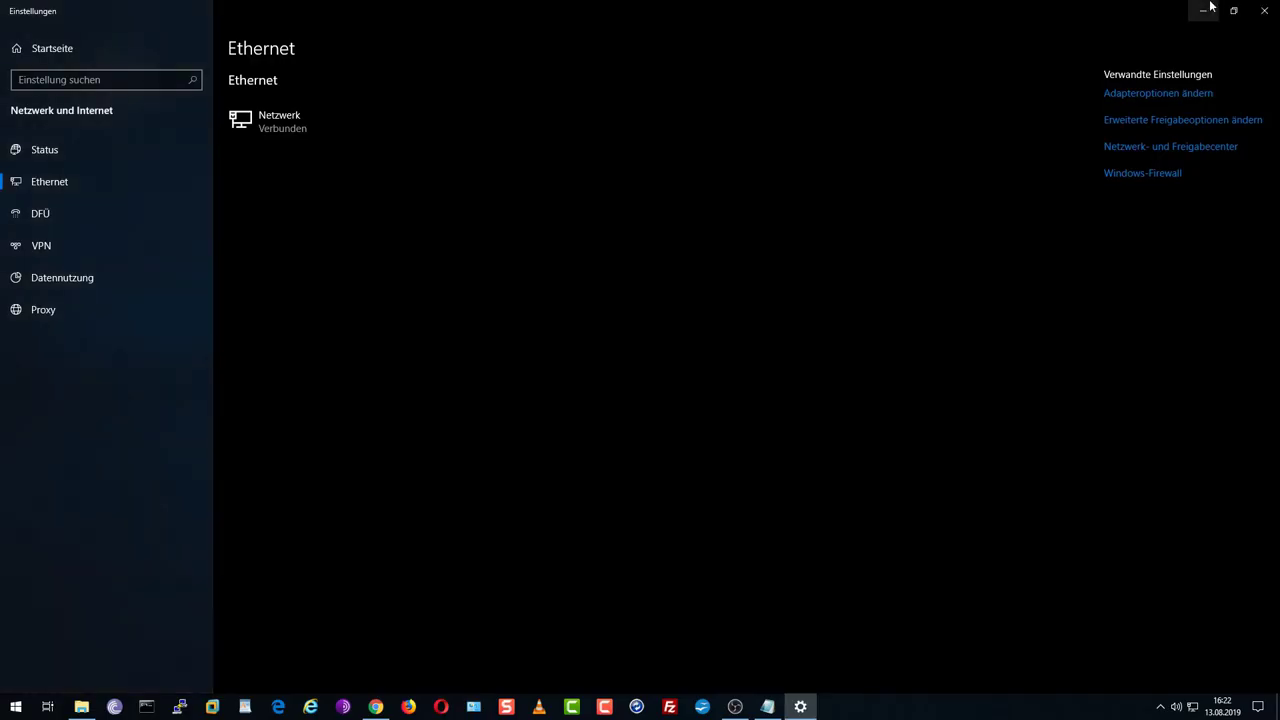
left_click(1266, 10)
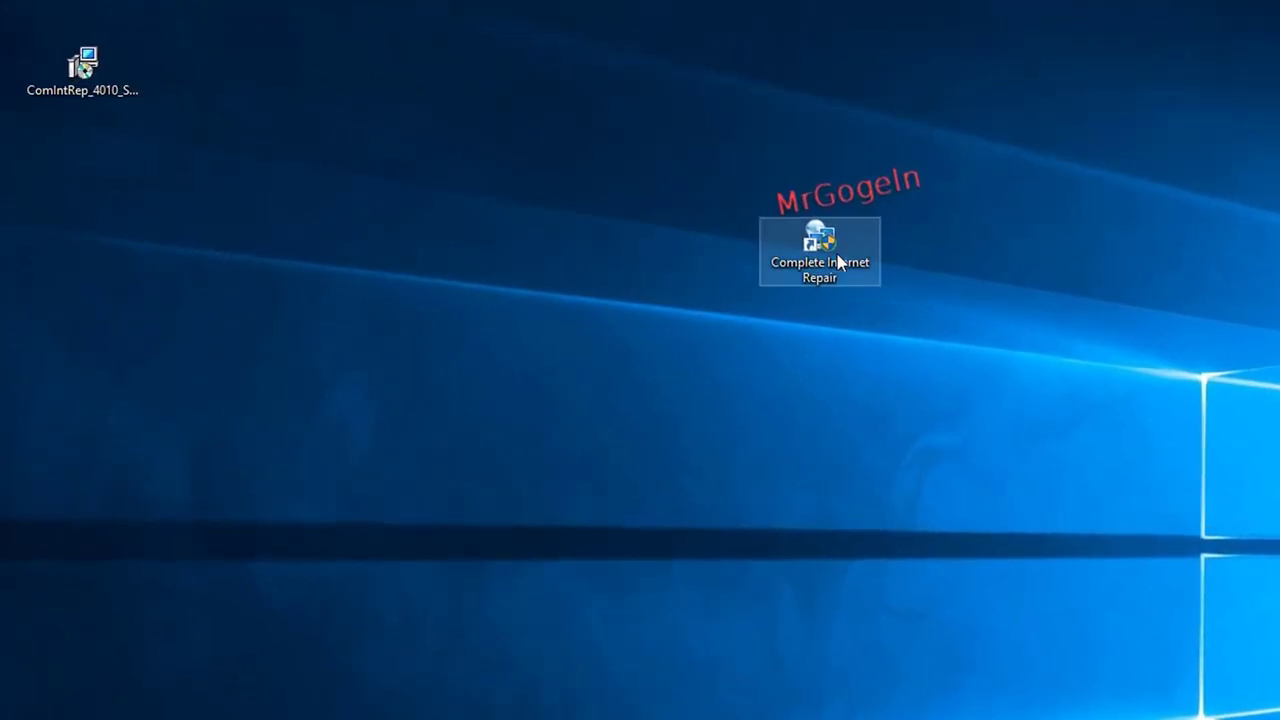
- Launch Complete Internet Repair from the desktop
left_click(838, 262)
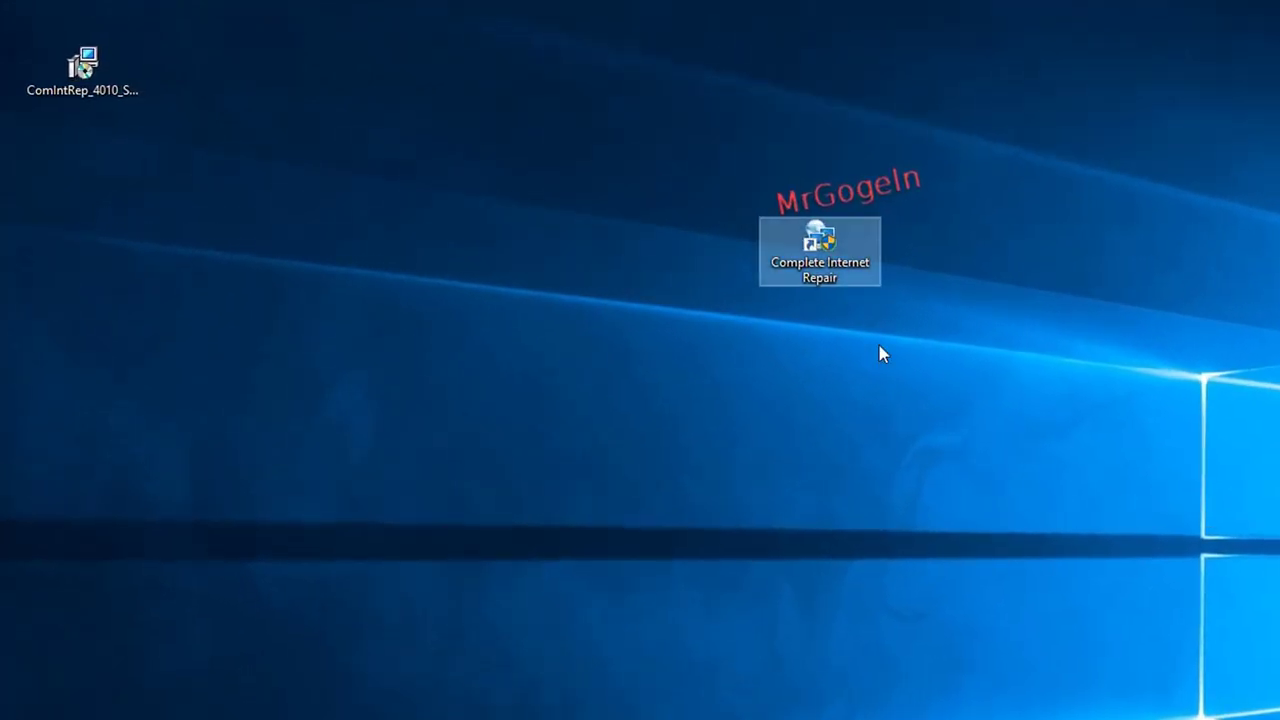
double_click(838, 274)
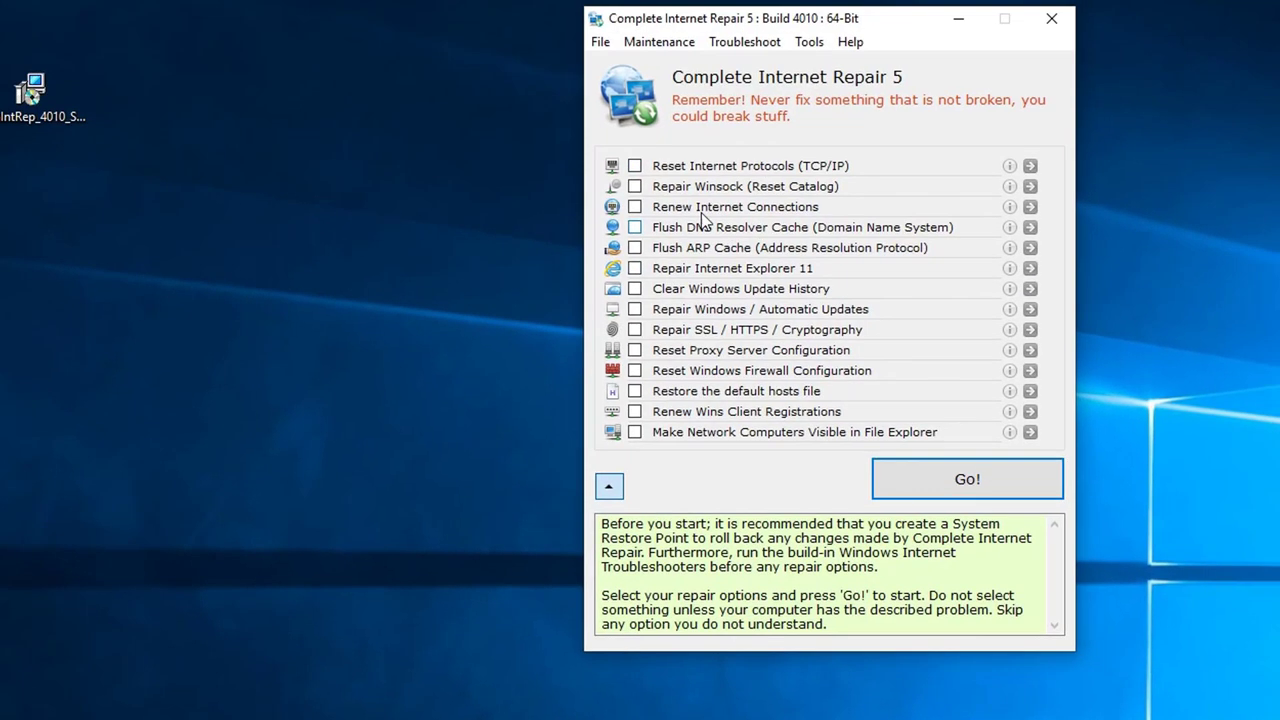
- Select the repairs Reset Internet Protocols (TCP/IP) and Repair Winsock (Reset Catalog)
left_click(594, 187)
left_click(594, 187)
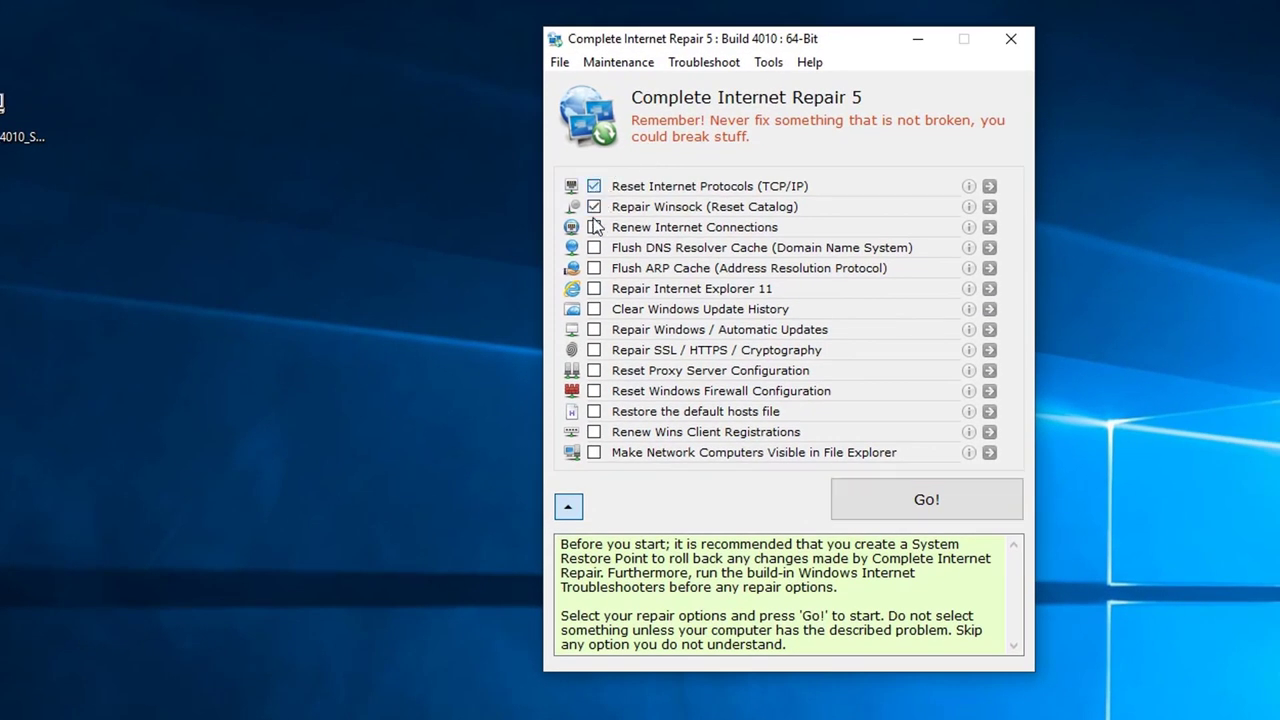
left_click(594, 207)
left_click(594, 187)
left_click(594, 207)
left_click(594, 207)
- Read the recommendation about restore points and create a Windows restore point
left_click_drag(578, 557, 740, 587)
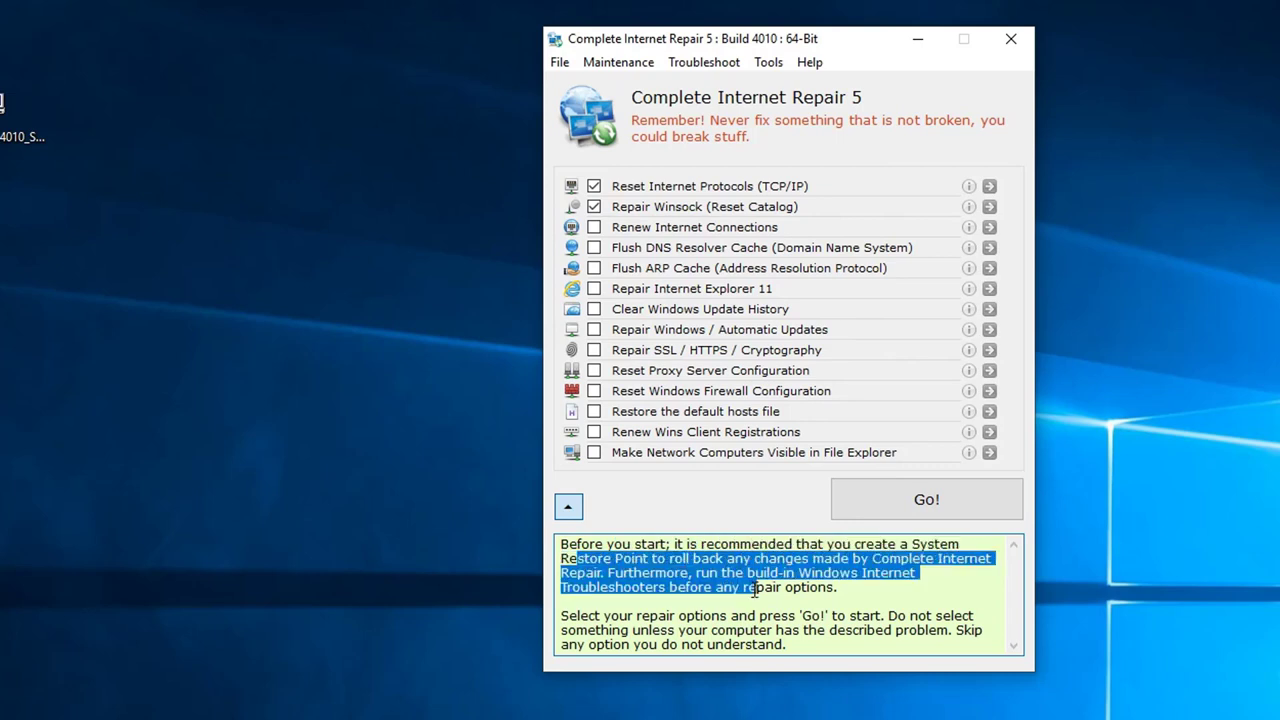
left_click(750, 594)
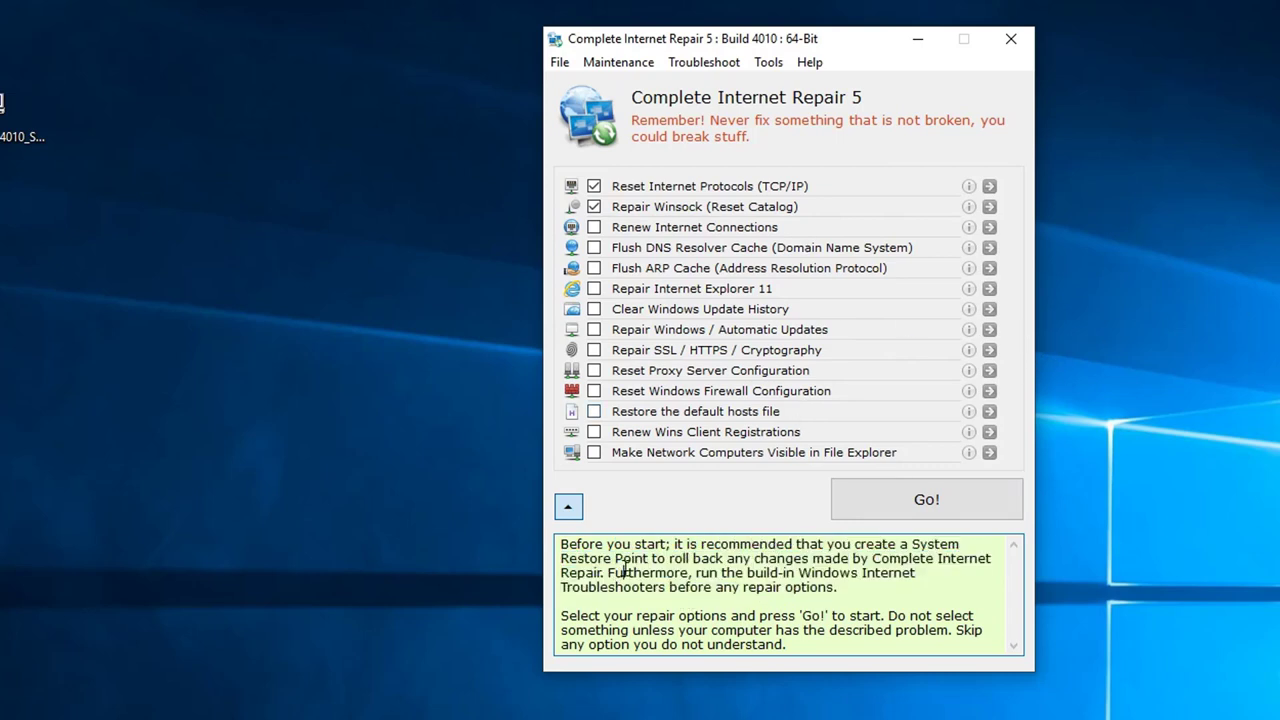
left_click_drag(577, 558, 693, 558)
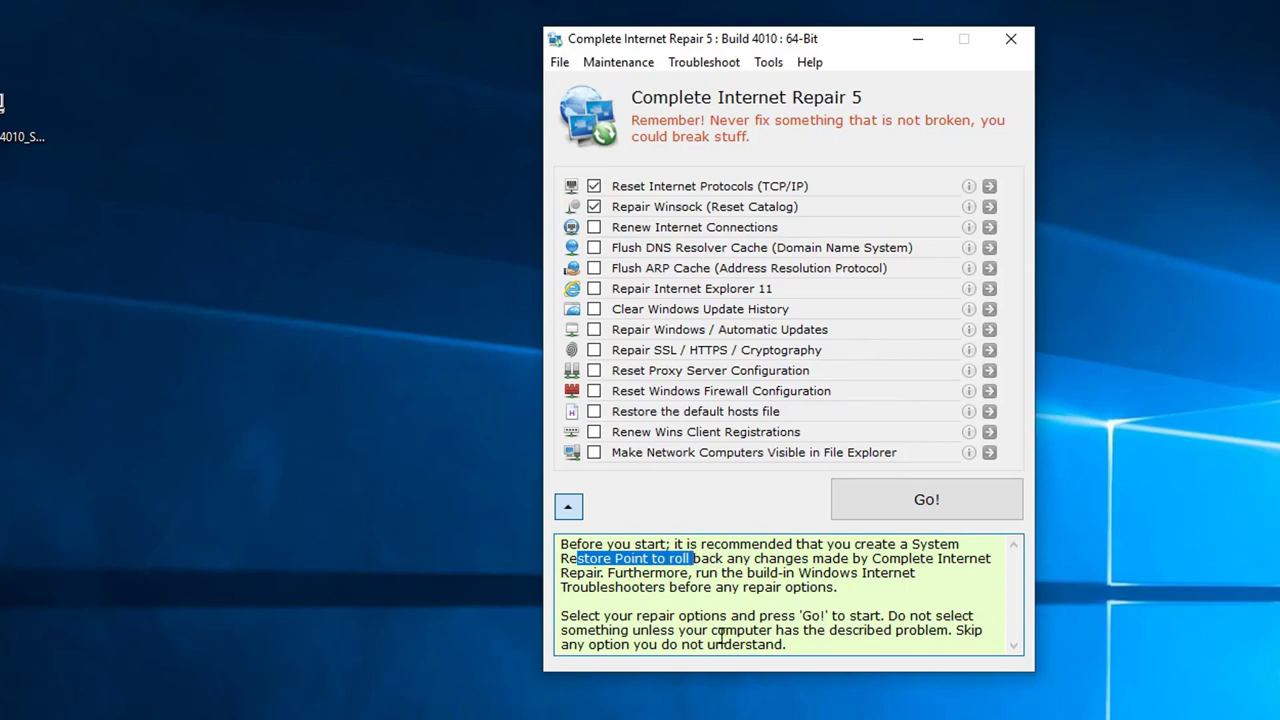
left_click(587, 578)
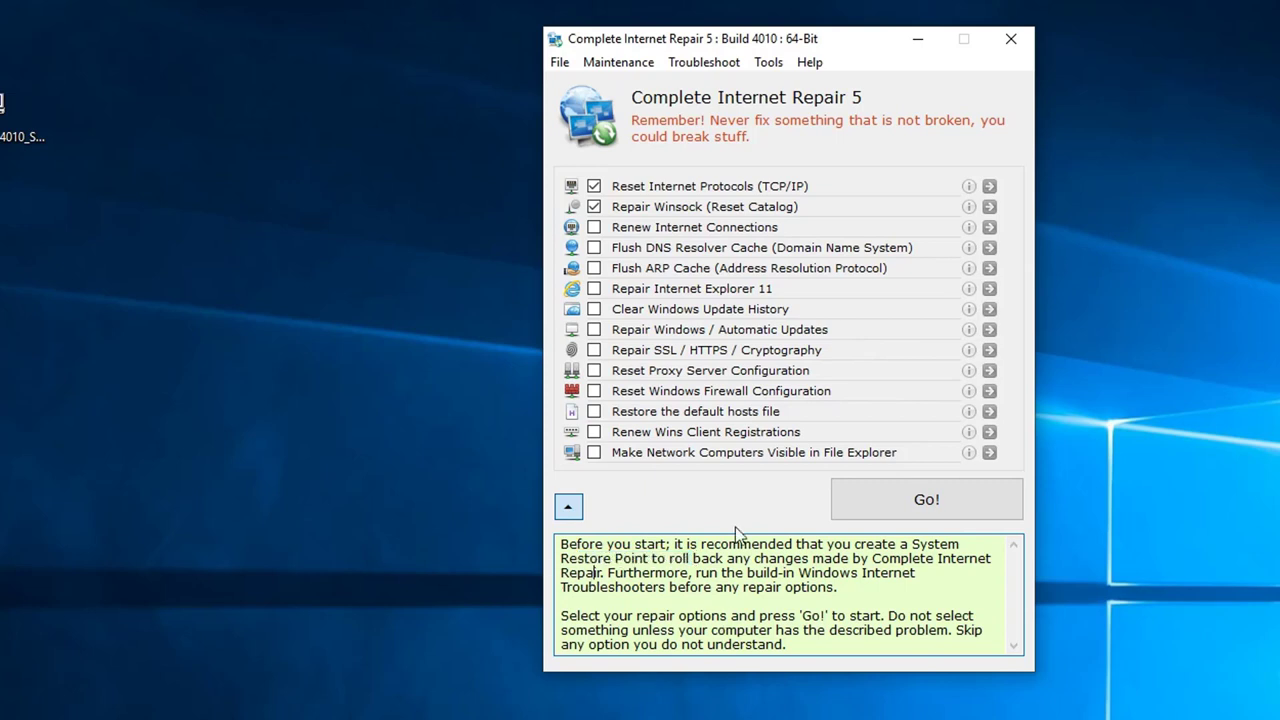
left_click(609, 64)
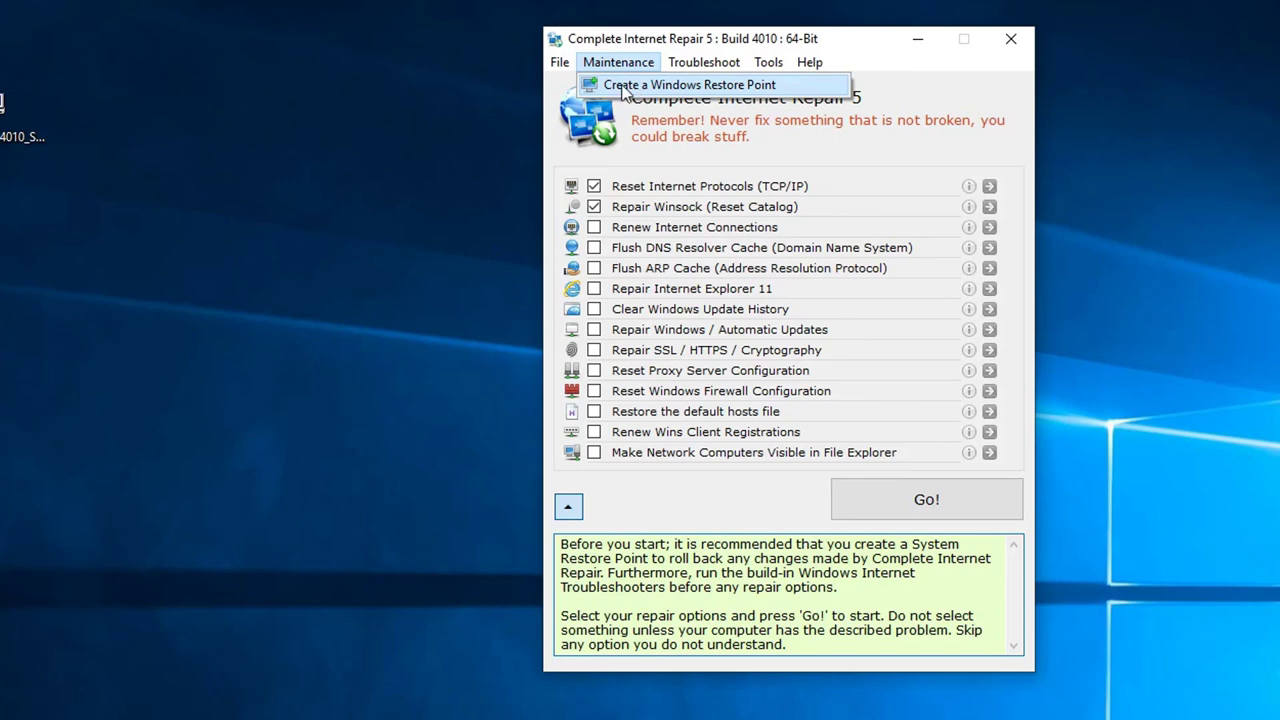
left_click(711, 91)
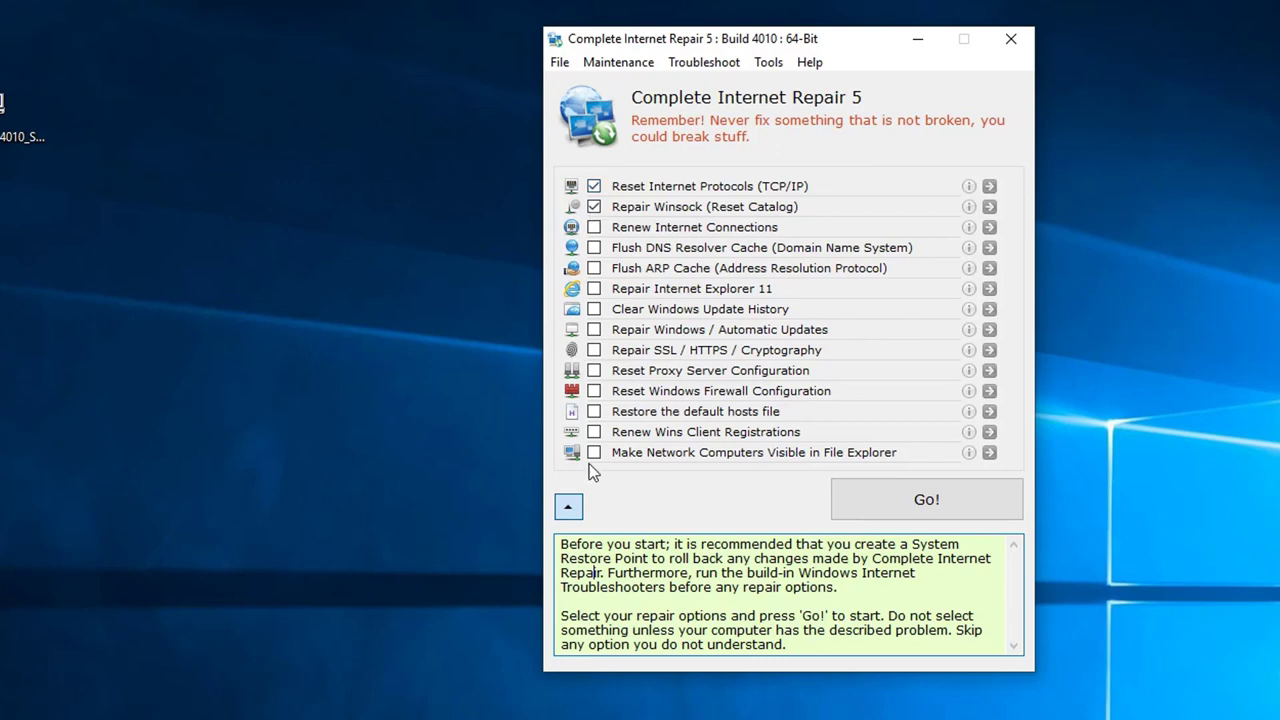
- Add Renew Internet Connections to the selected repairs, and look through the available troubleshooting diagnostics
left_click(594, 227)
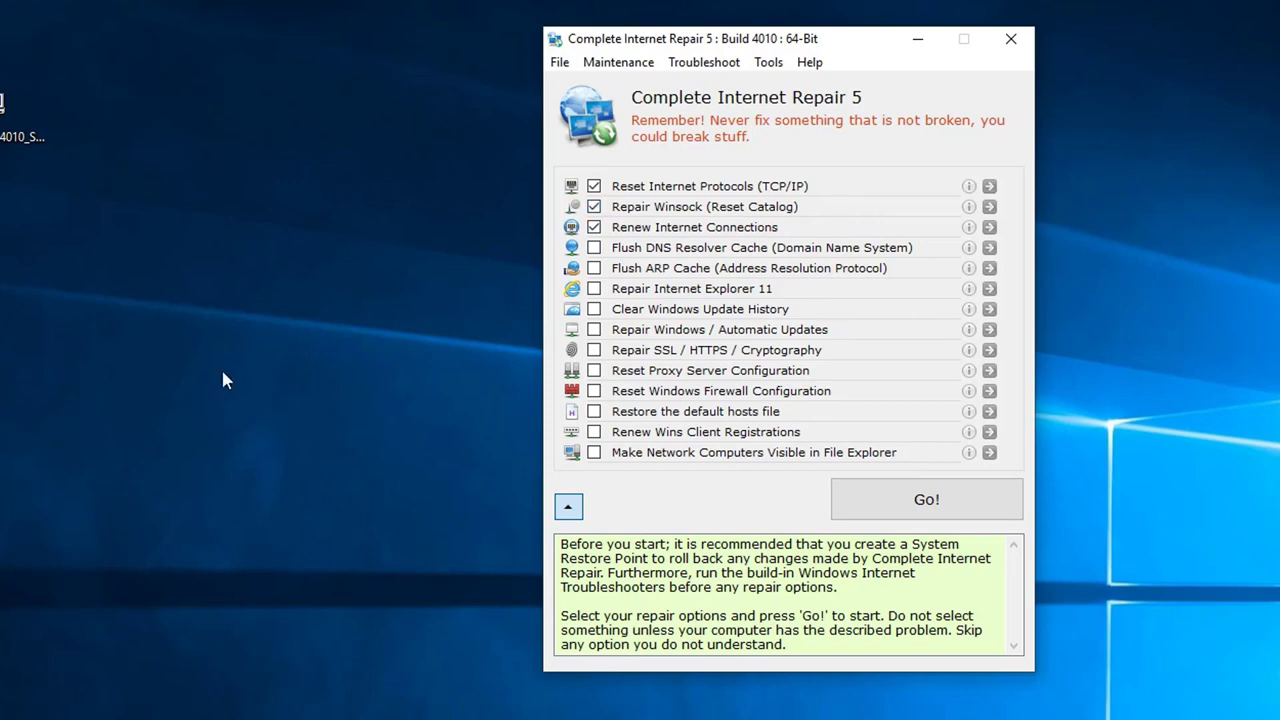
left_click(594, 329)
left_click(594, 331)
left_click(618, 62)
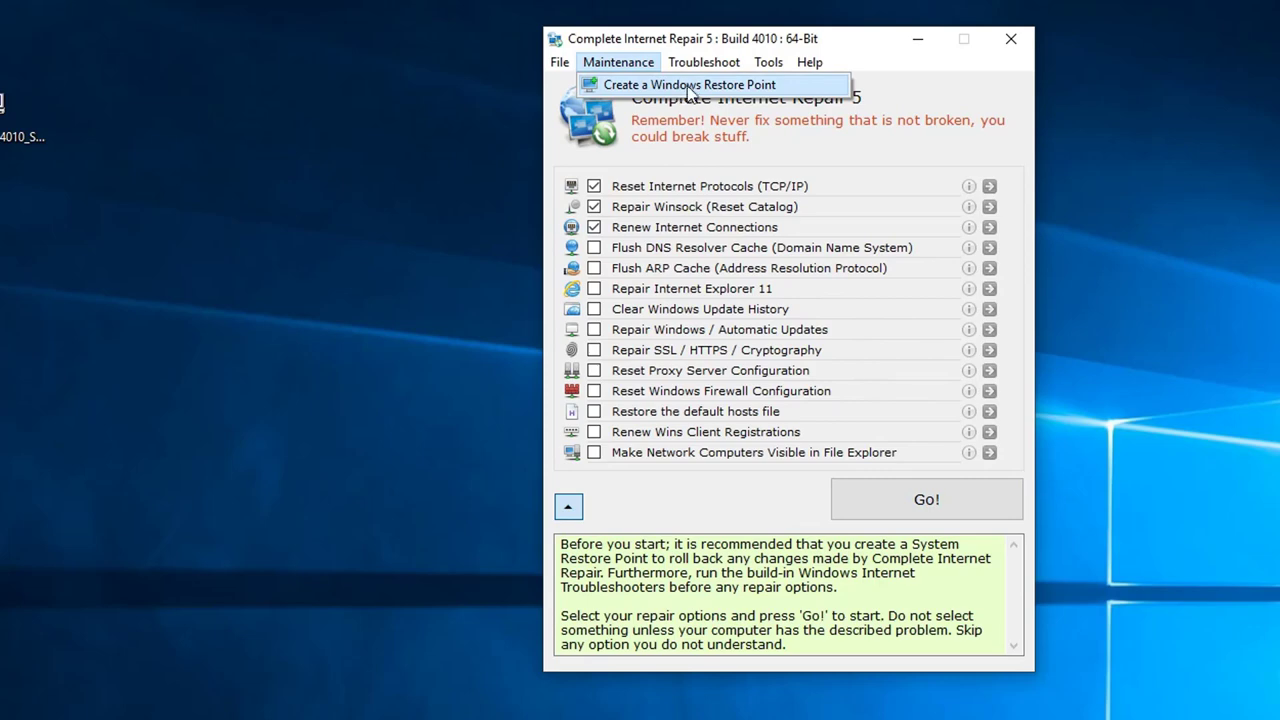
mouse_move(704, 62)
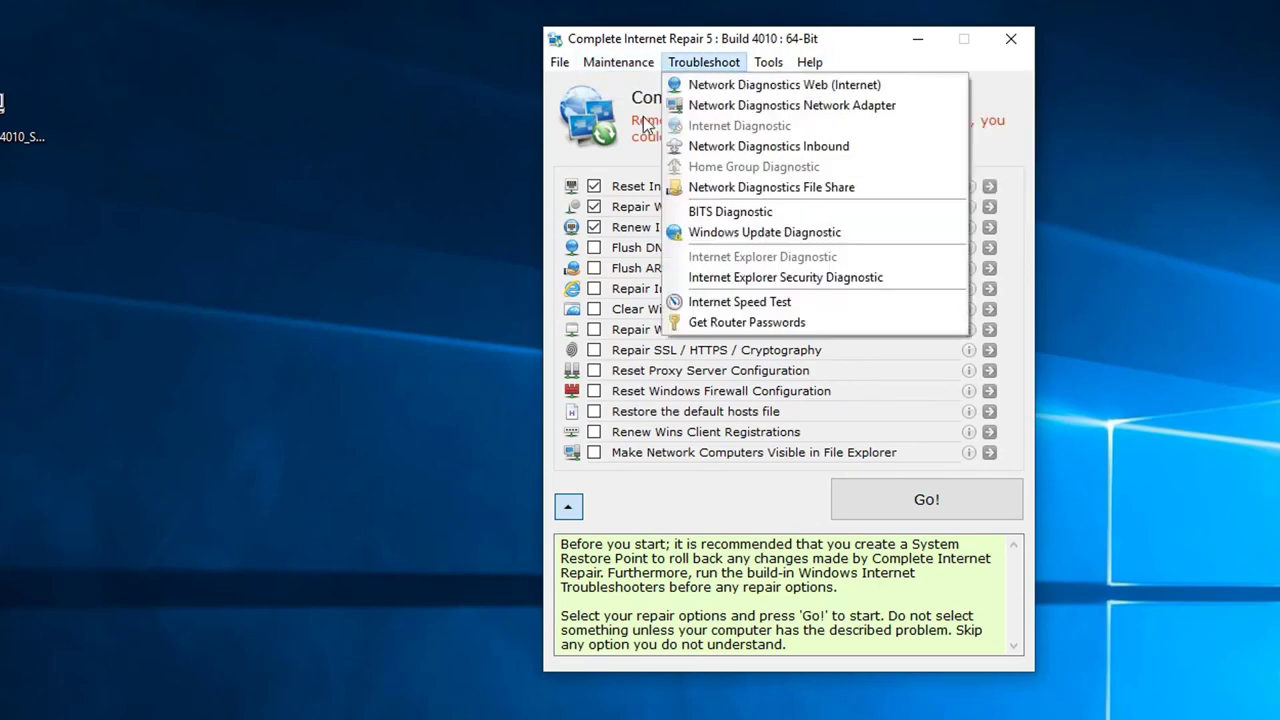
left_click(741, 490)
- Run the selected repairs and close Complete Internet Repair
left_click(900, 507)
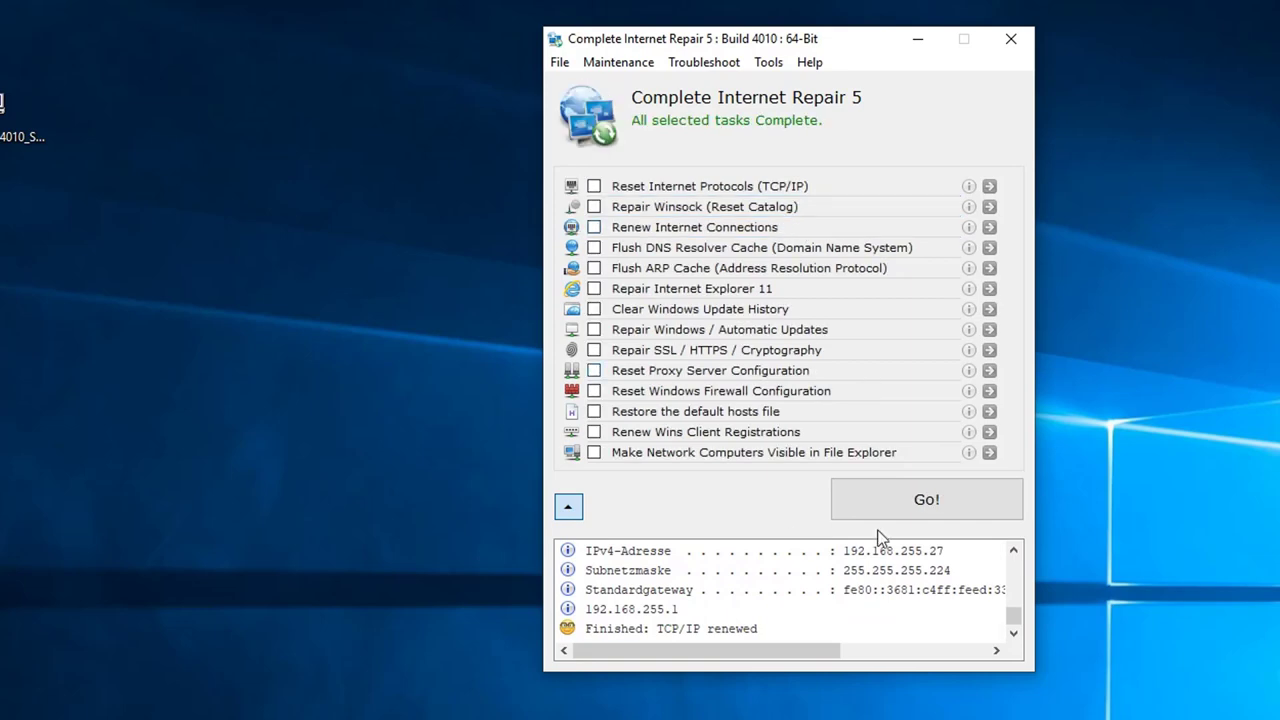
left_click(637, 628)
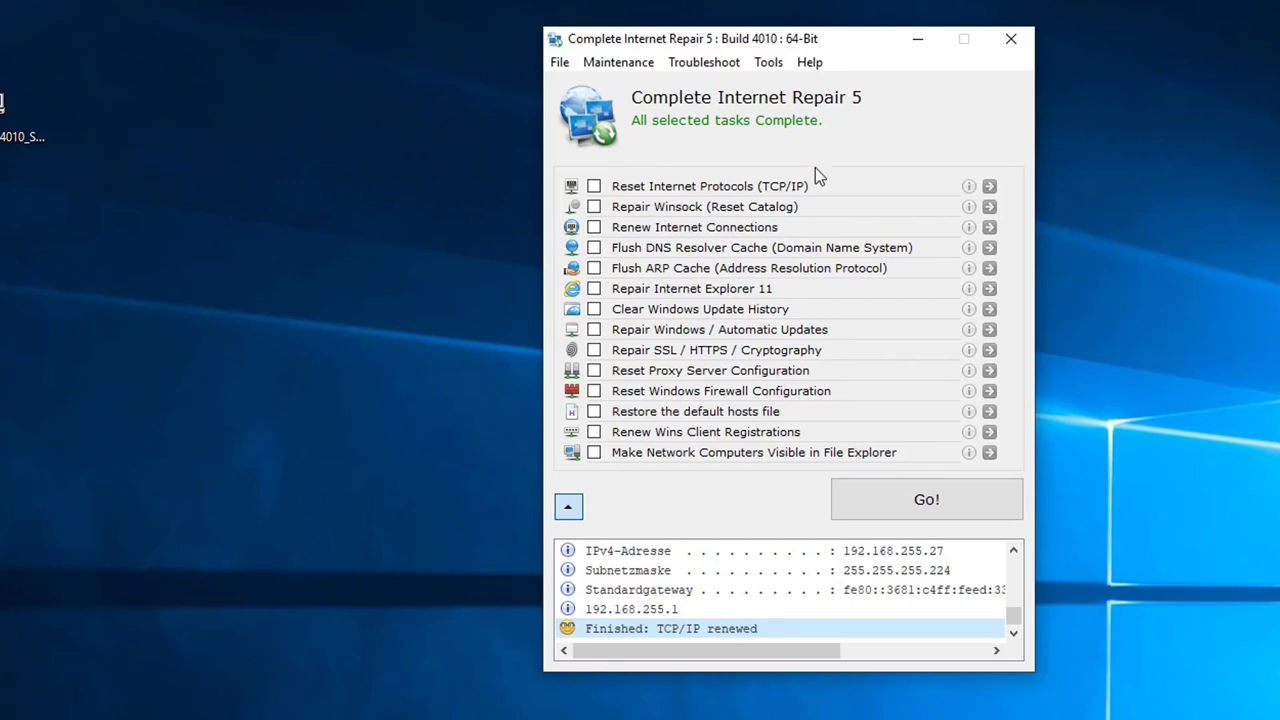
left_click(1011, 38)
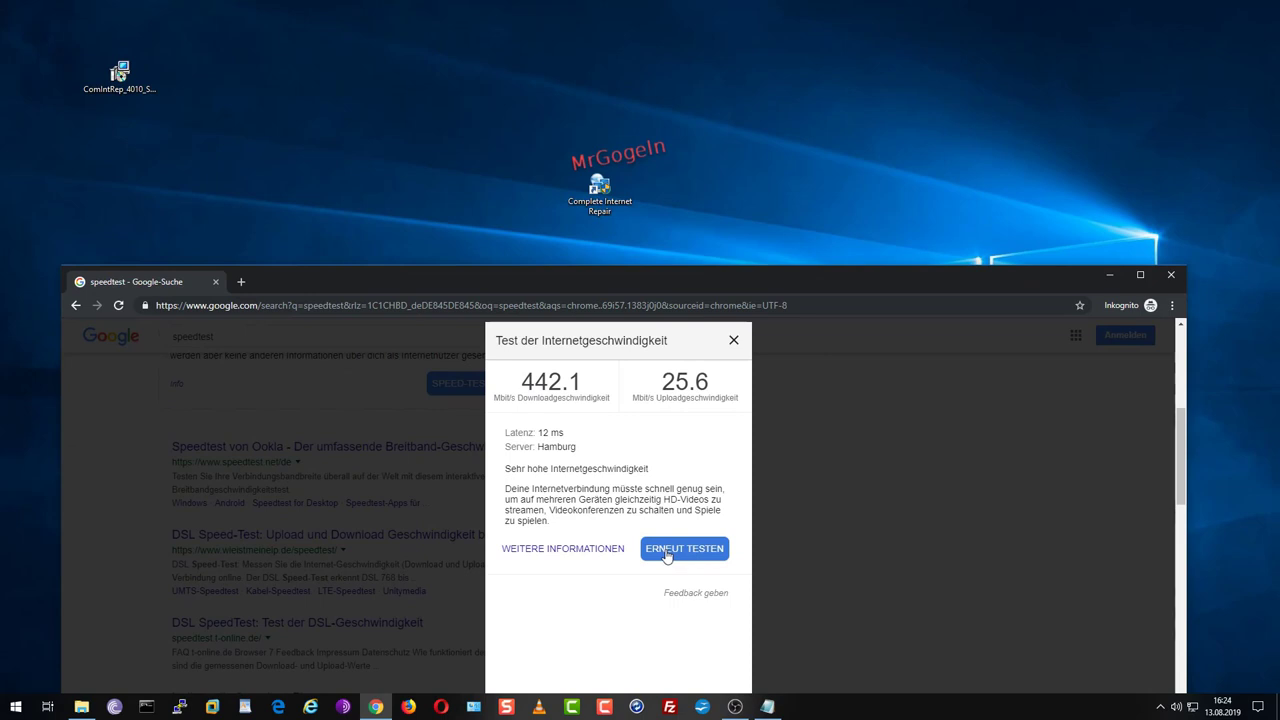
- Repeat the internet speed test in the browser and minimise the browser window
left_click(667, 552)
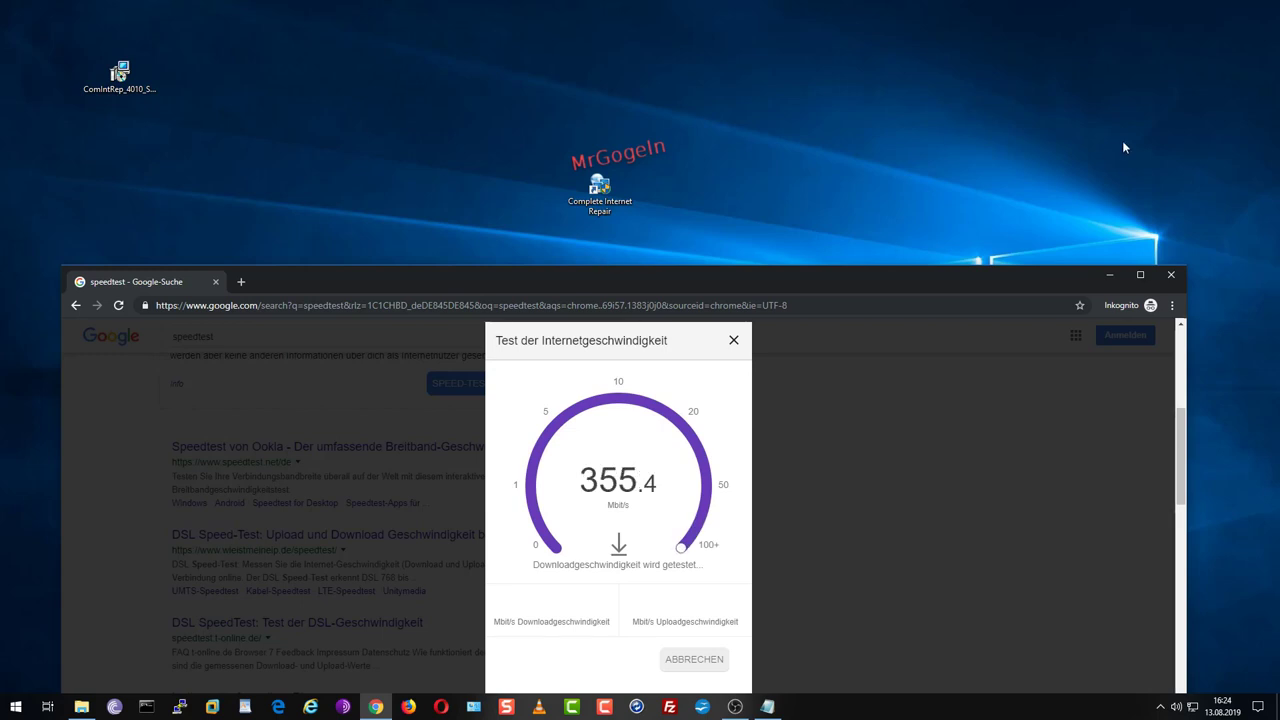
left_click(1109, 278)
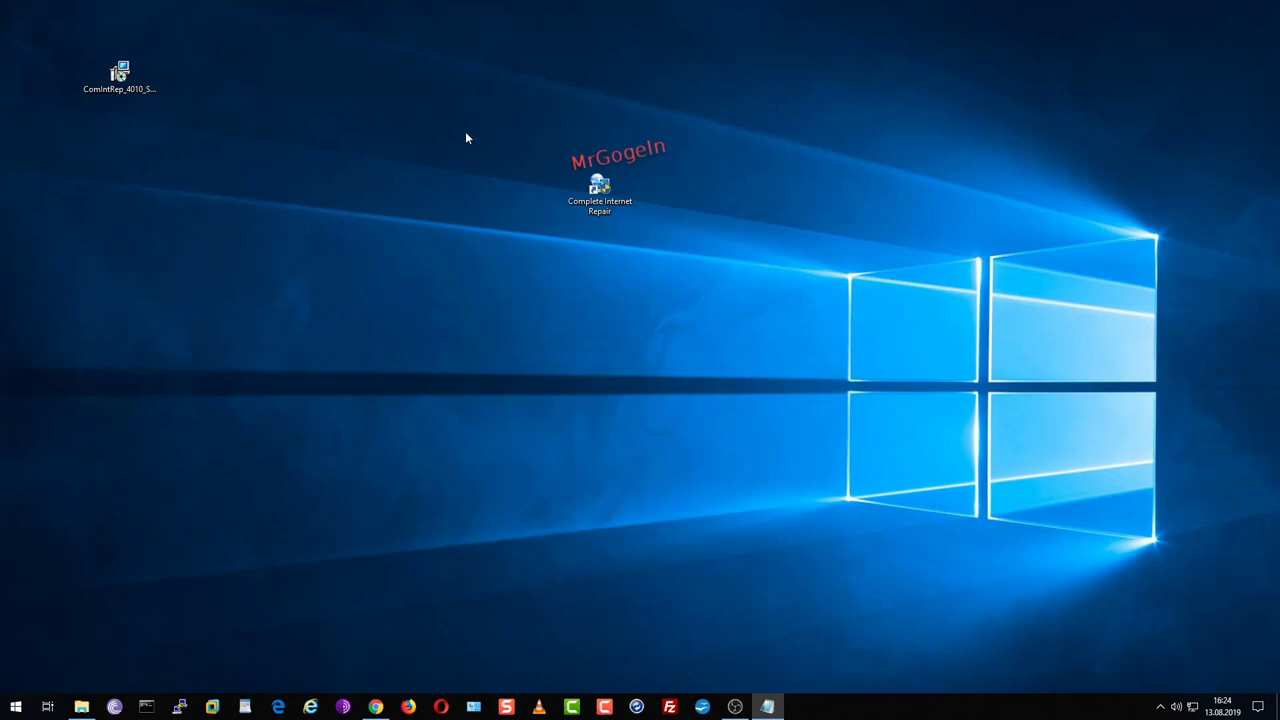
left_click(375, 707)
- Open the Ethernet connection's properties through the adapter options in the network and internet settings
right_click(1192, 707)
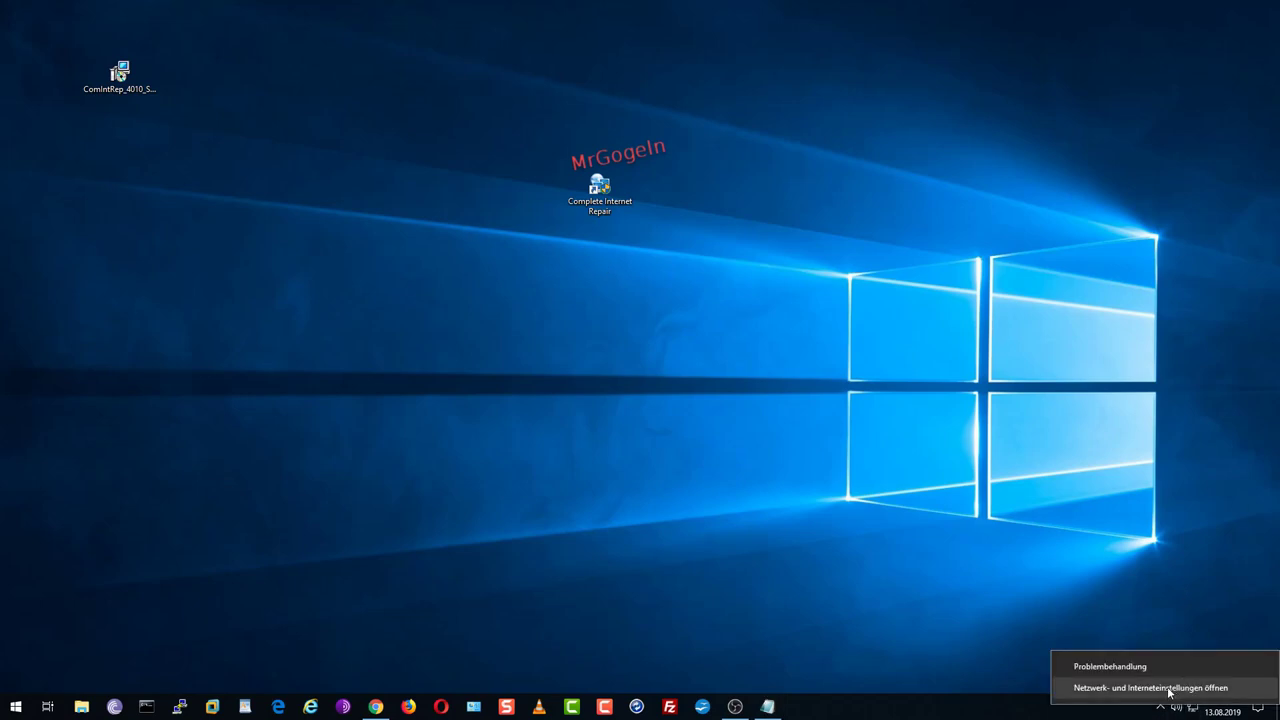
left_click(1170, 688)
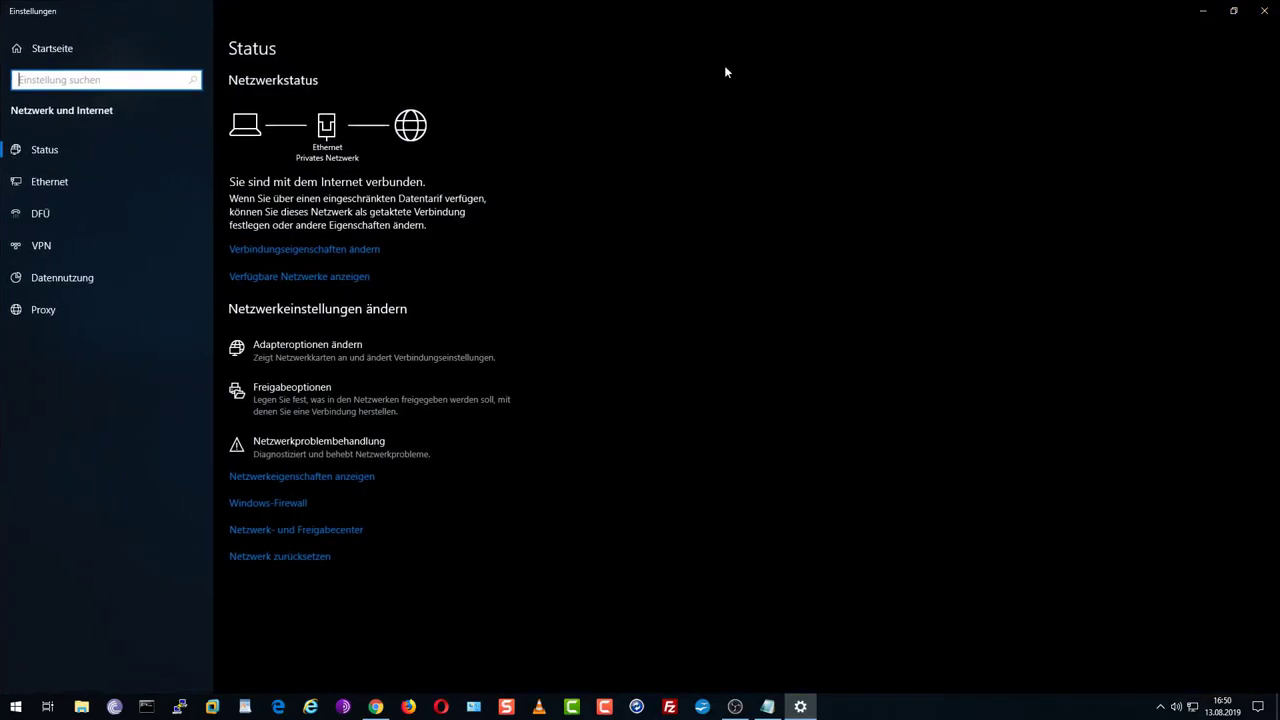
left_click(49, 181)
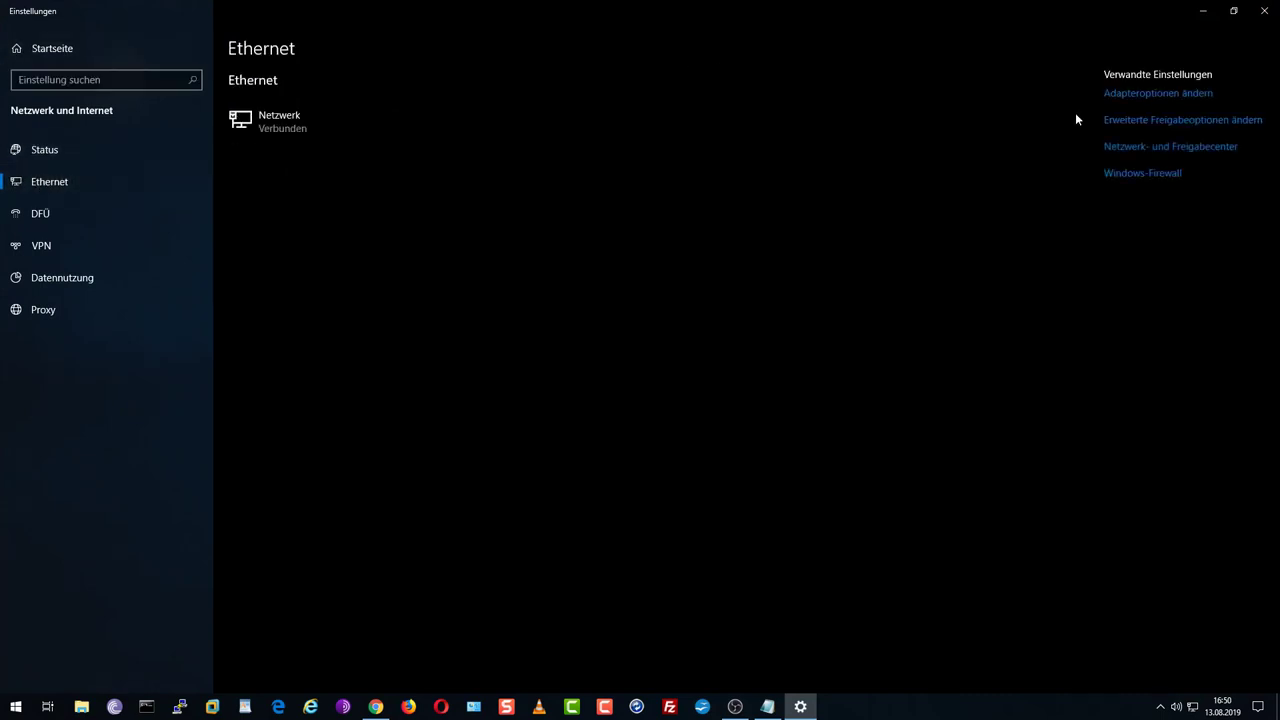
left_click(1136, 97)
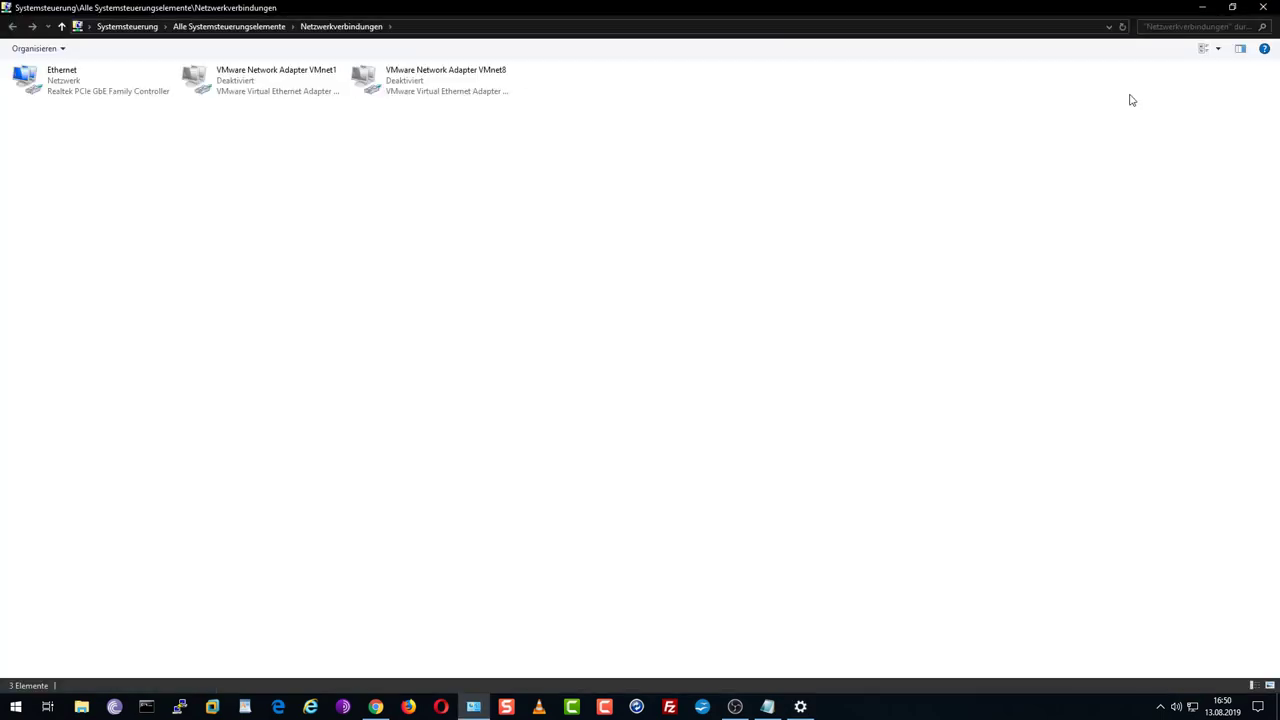
right_click(36, 86)
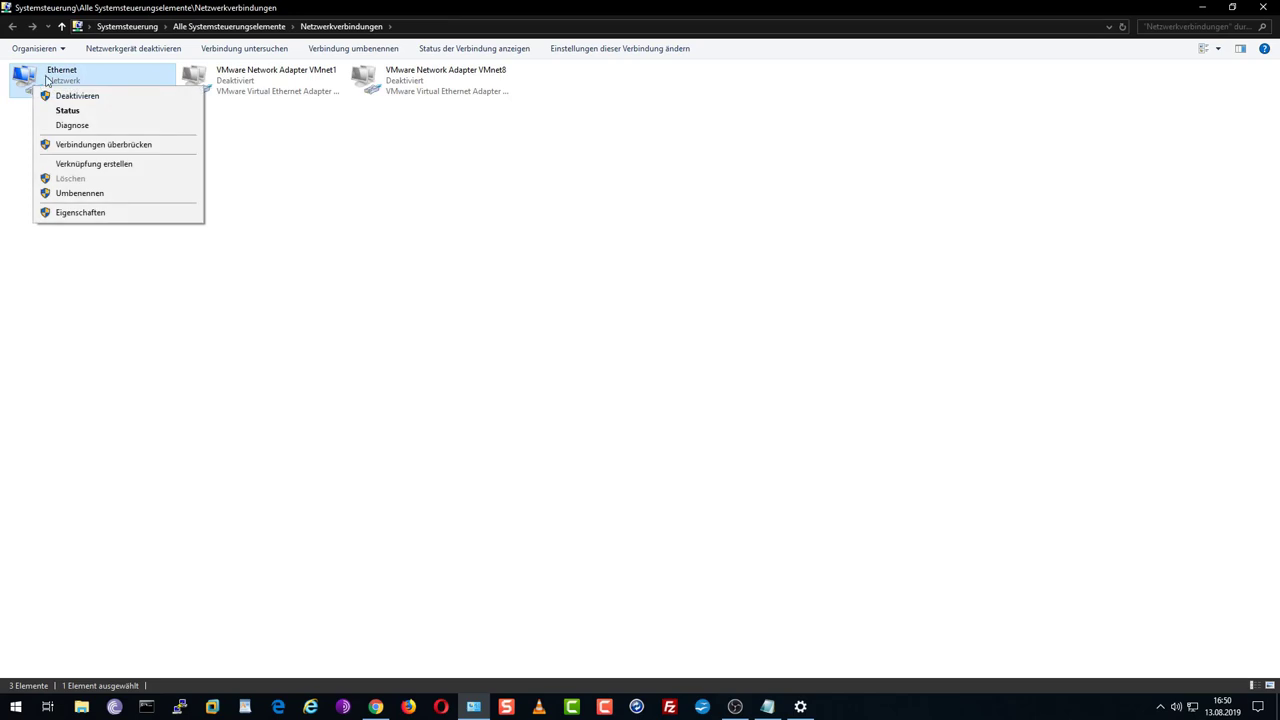
left_click(72, 214)
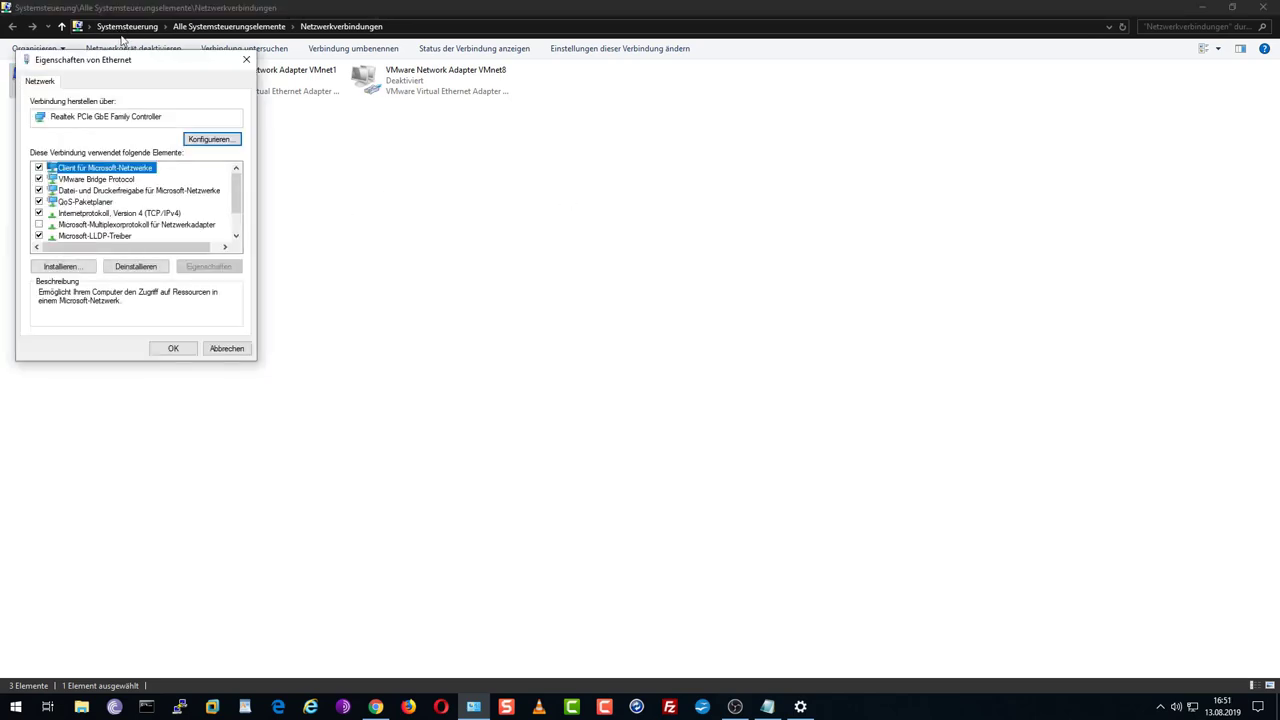
left_click_drag(155, 70, 604, 136)
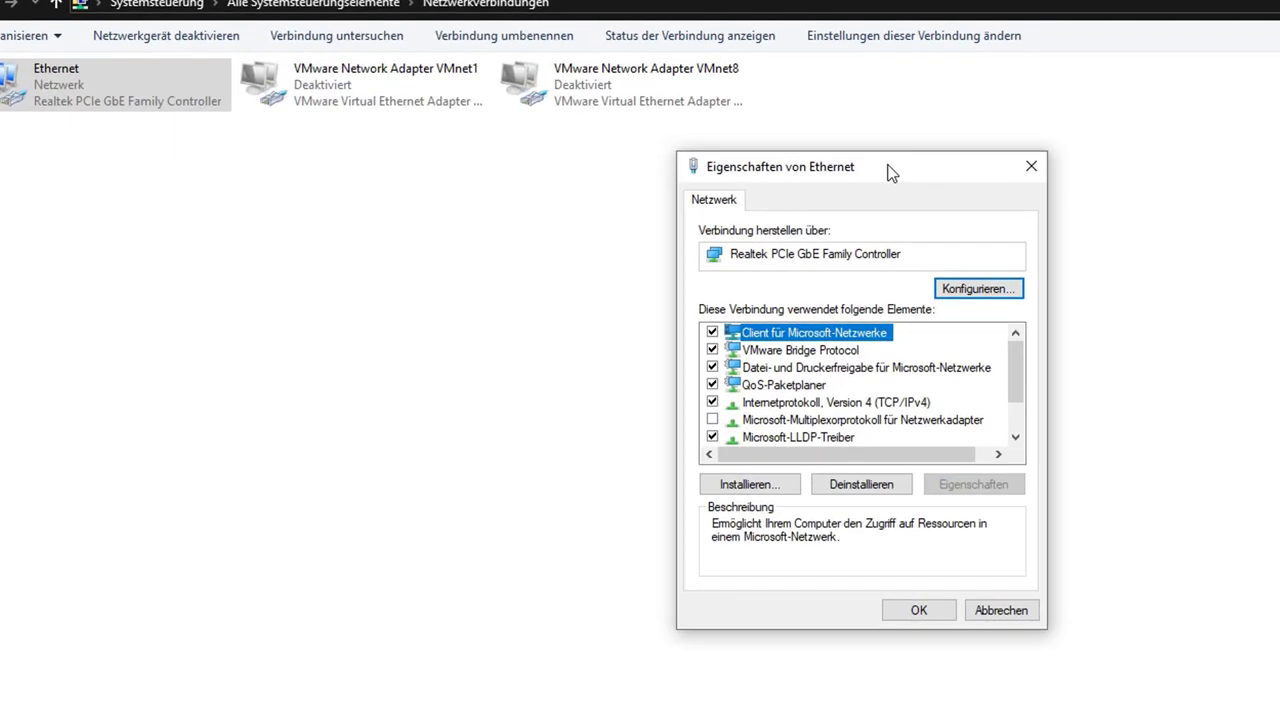
- Disable Client für Microsoft-Netzwerke, Datei- und Druckerfreigabe für Microsoft-Netzwerke, QoS-Paketplaner and Microsoft-LLDP-Treiber for the Ethernet connection
left_click(712, 332)
left_click(712, 367)
left_click(802, 390)
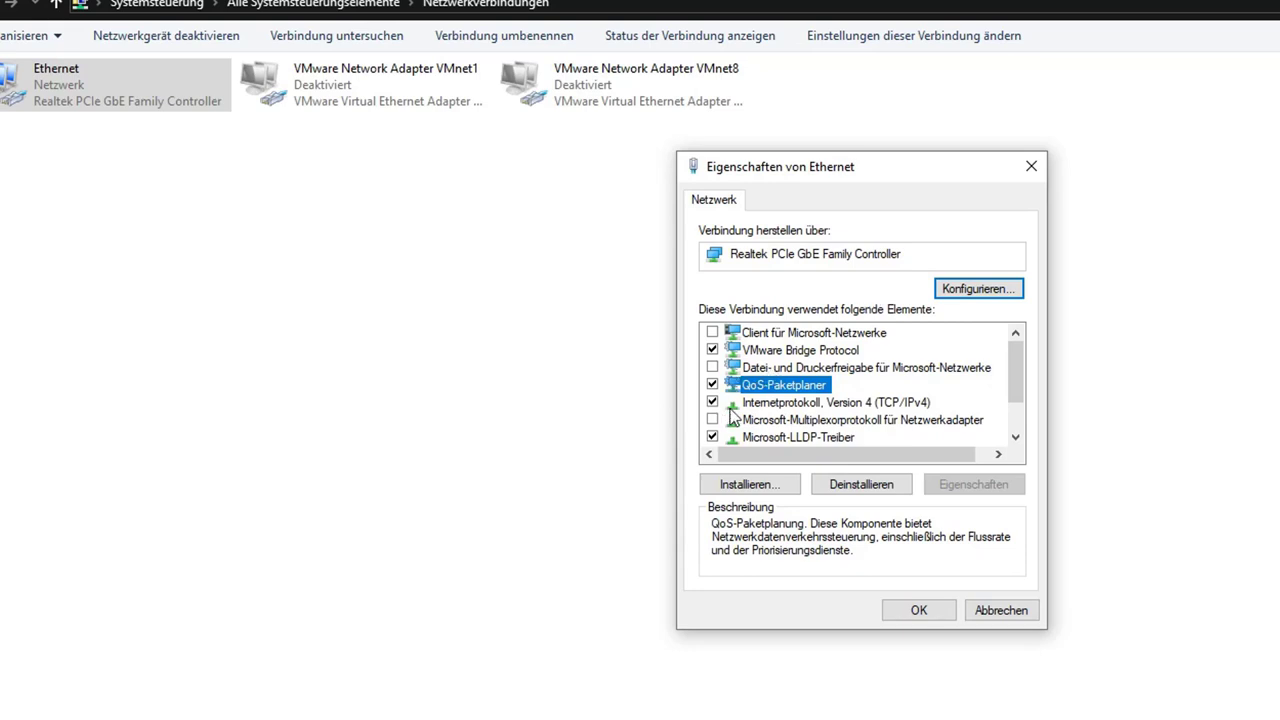
left_click(712, 385)
left_click(712, 437)
scroll(716, 432, "down", 1)
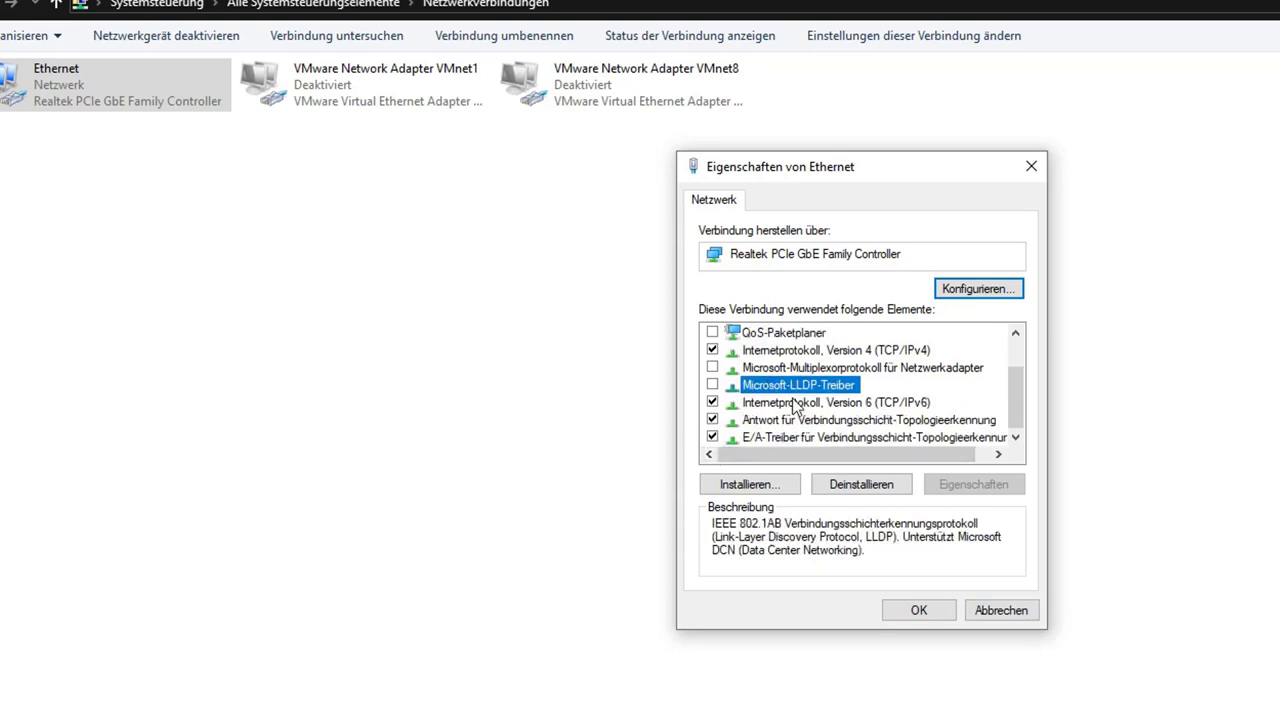
- Disable Internetprotokoll Version 6 (TCP/IPv6) and both Verbindungsschicht-Topologieerkennung items for the Ethernet connection, and apply the changes
left_click(712, 402)
left_click(712, 420)
left_click(712, 437)
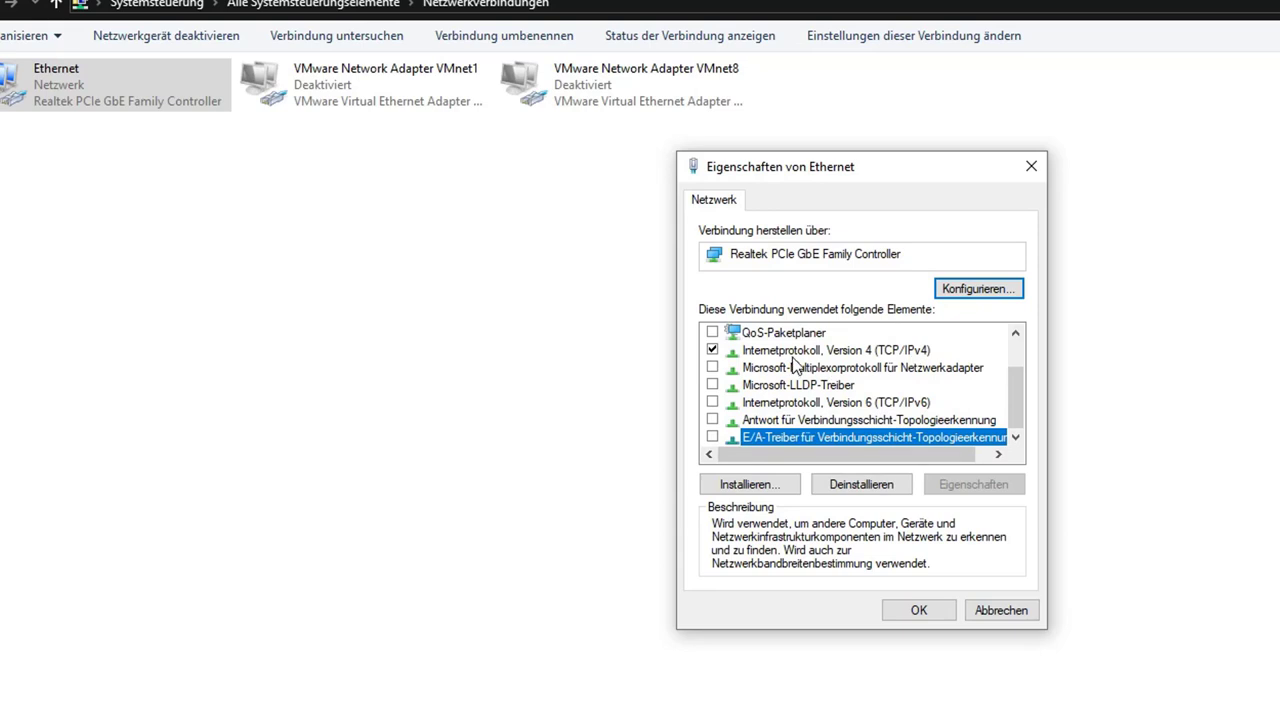
left_click(905, 352)
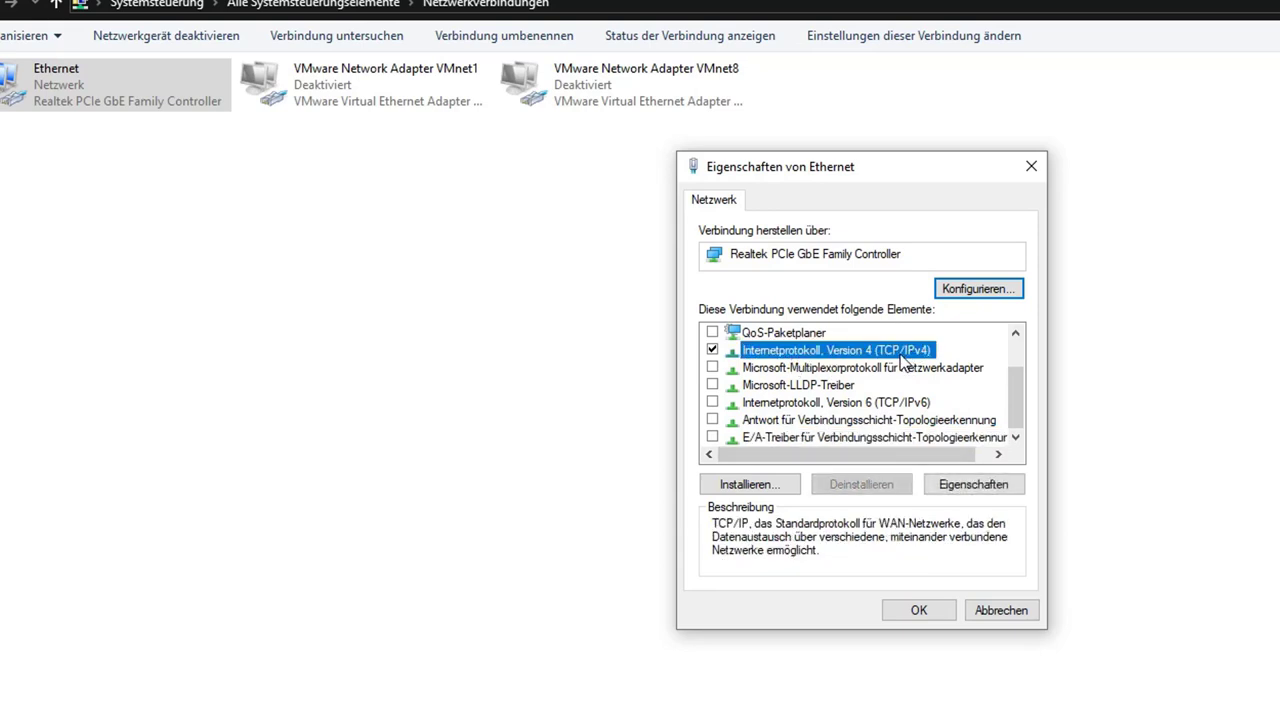
scroll(928, 332, "up", 1)
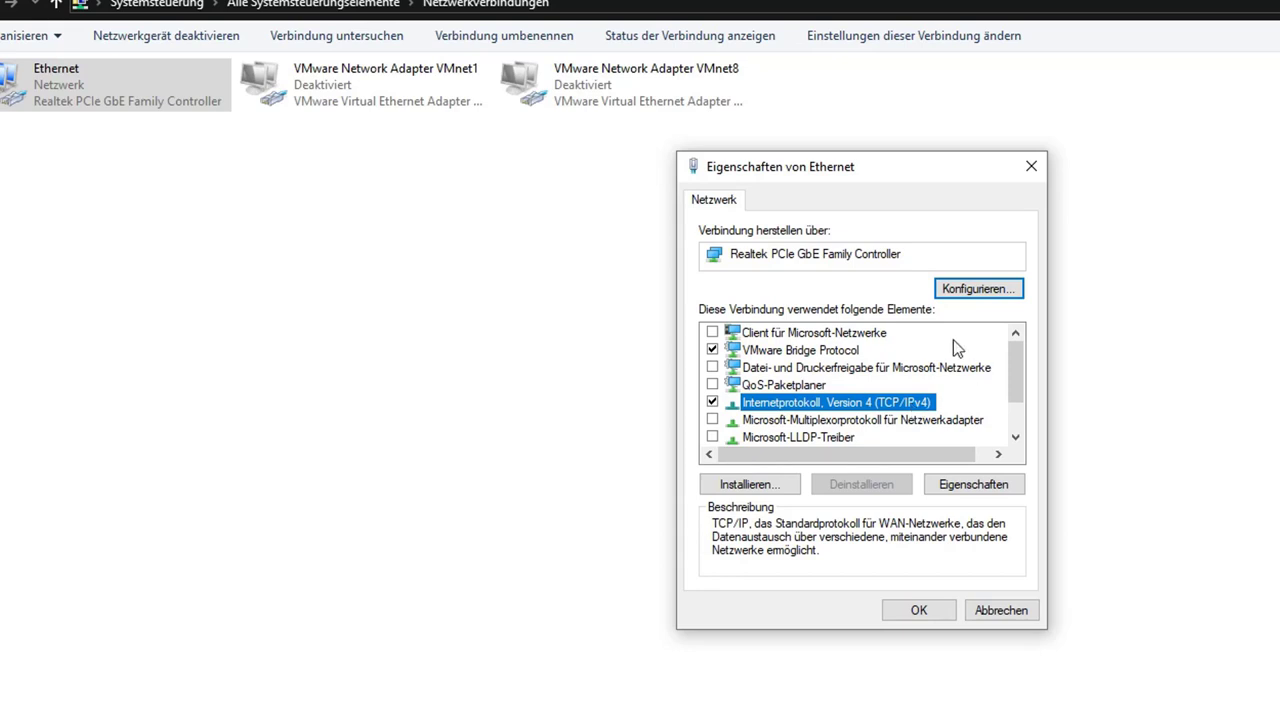
scroll(955, 342, "down", 1)
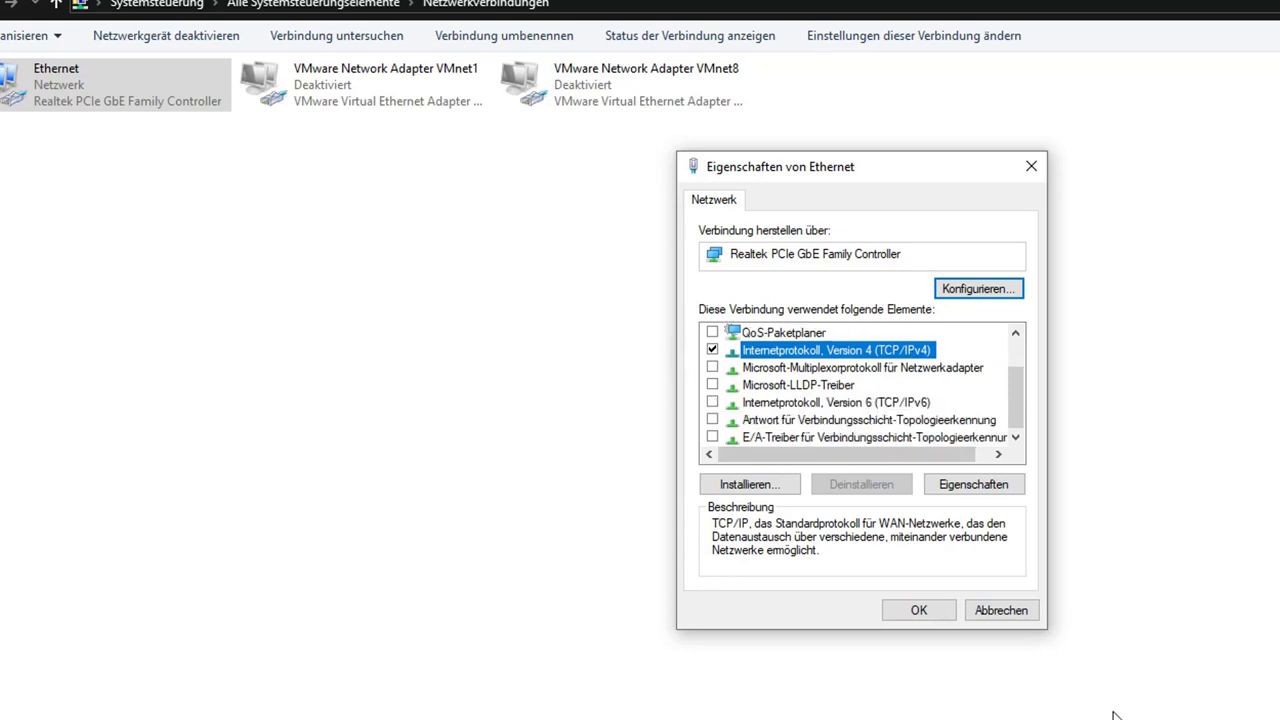
left_click(910, 608)
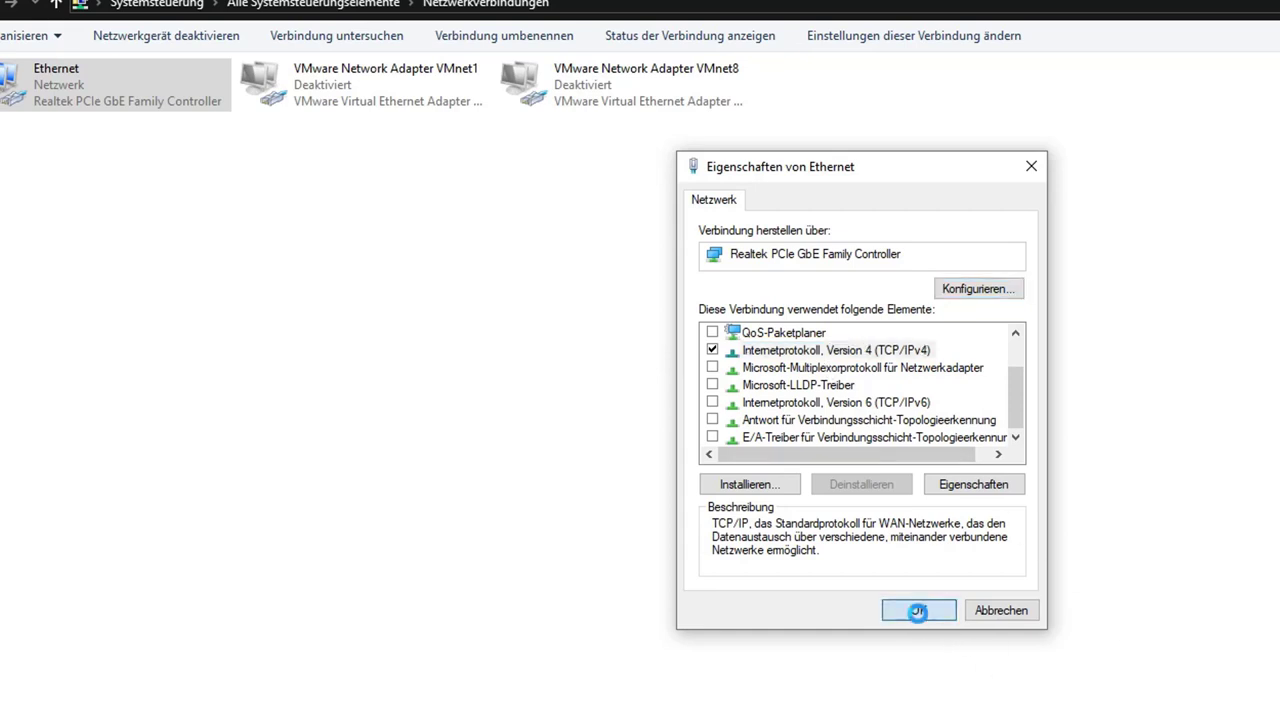
- View the Realtek PCIe GbE Family Controller's configuration from the Ethernet properties, and close it
right_click(63, 100)
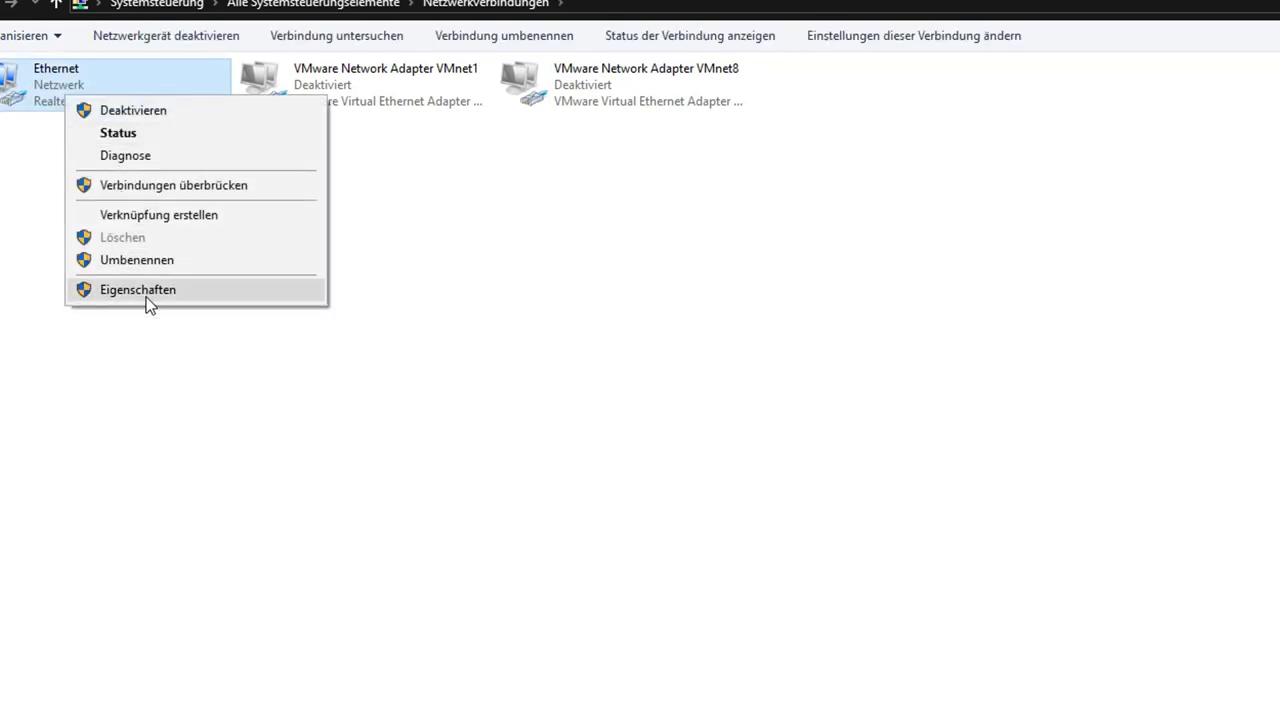
left_click(146, 289)
left_click_drag(138, 52, 682, 196)
left_click(821, 316)
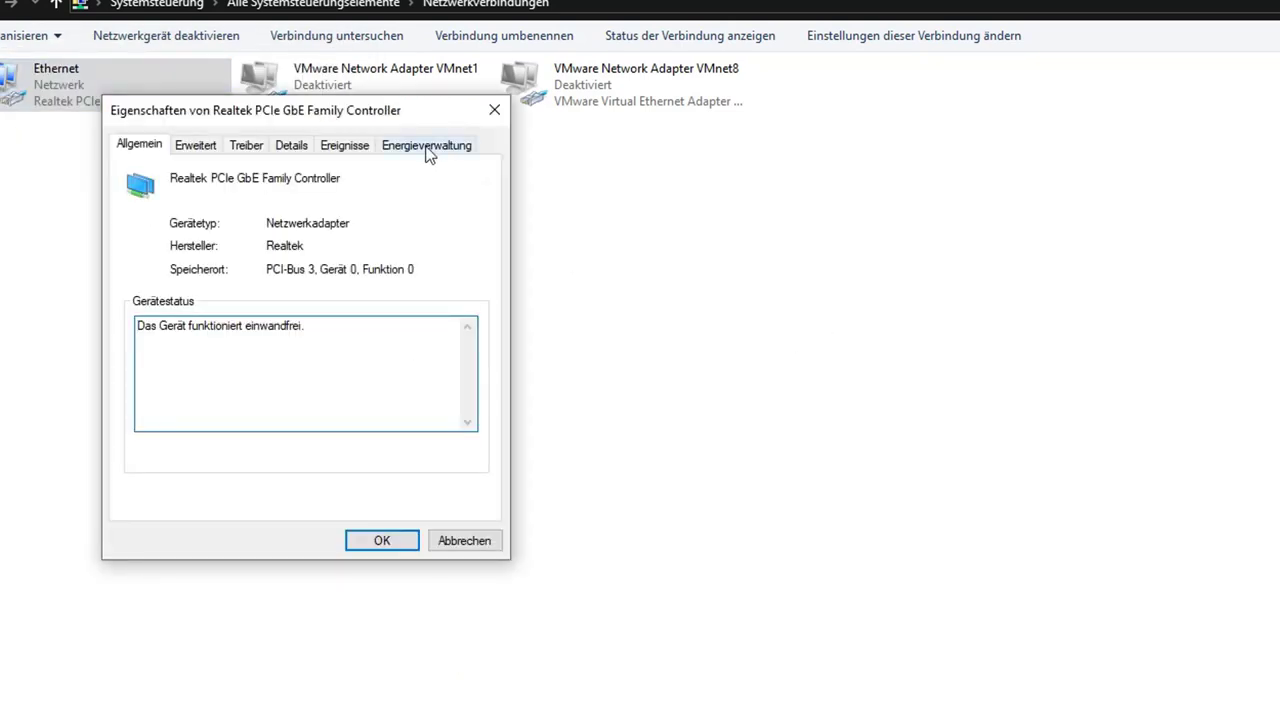
left_click(493, 111)
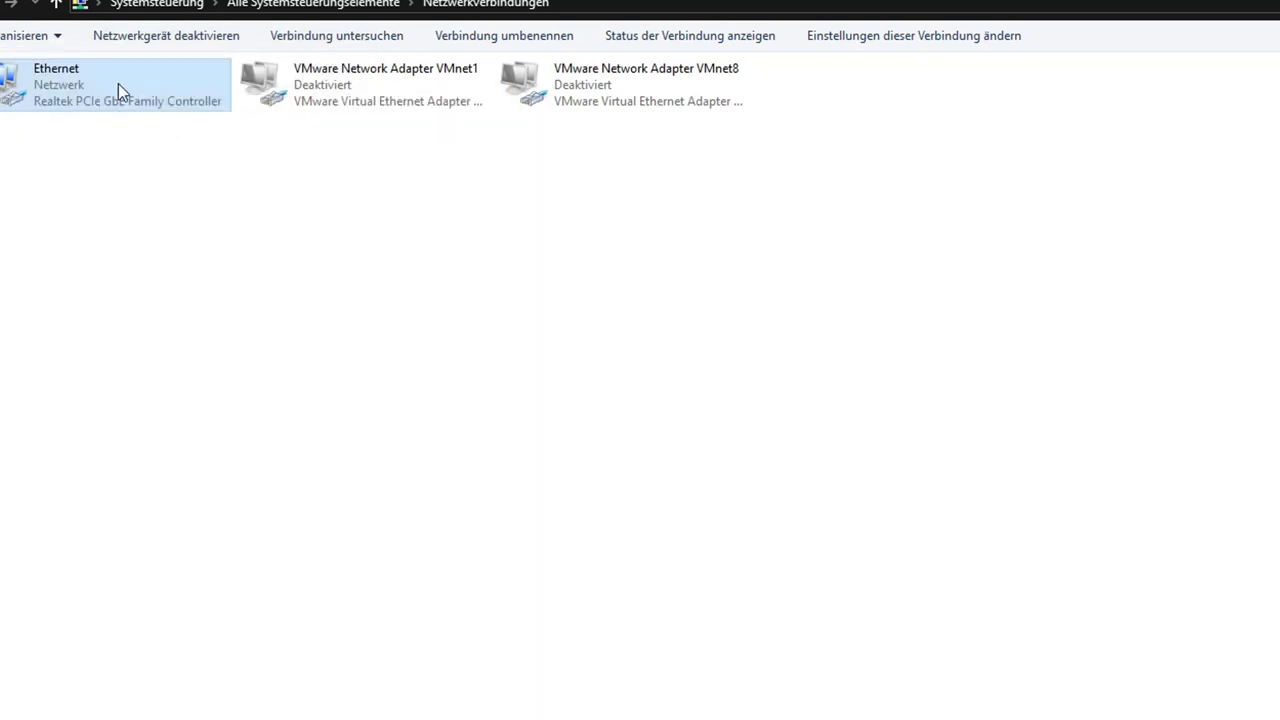
- Set the Ethernet connection's Internetprotokoll Version 4 to use a manual DNS server address, entering 1.1.1.1, and confirm
right_click(118, 88)
left_click(196, 282)
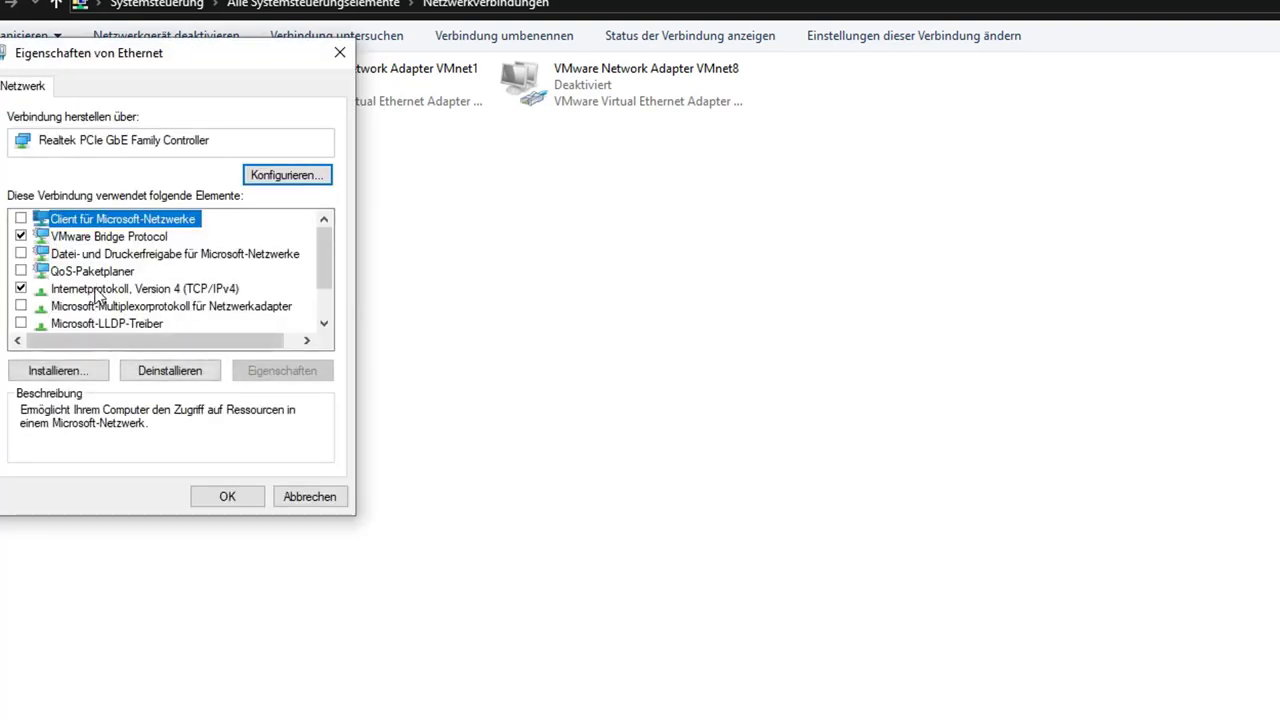
double_click(170, 288)
left_click(85, 413)
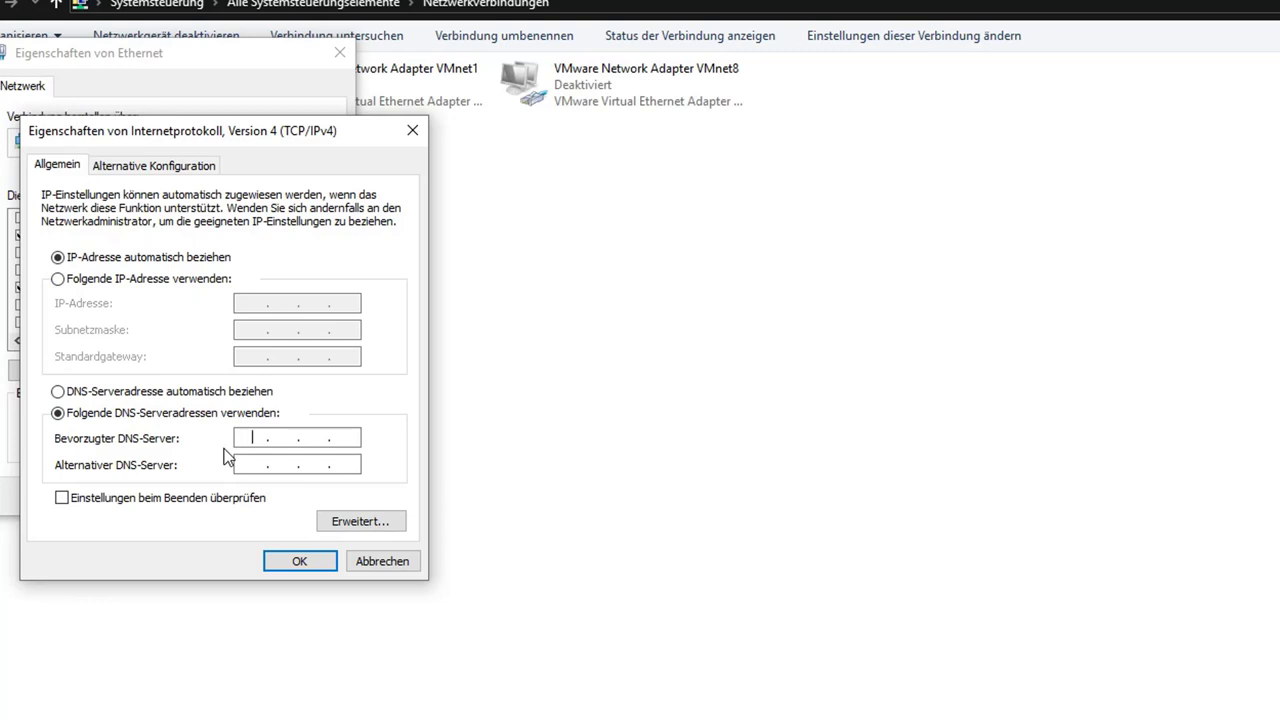
type("41")
type("1.1.1.1")
left_click(288, 568)
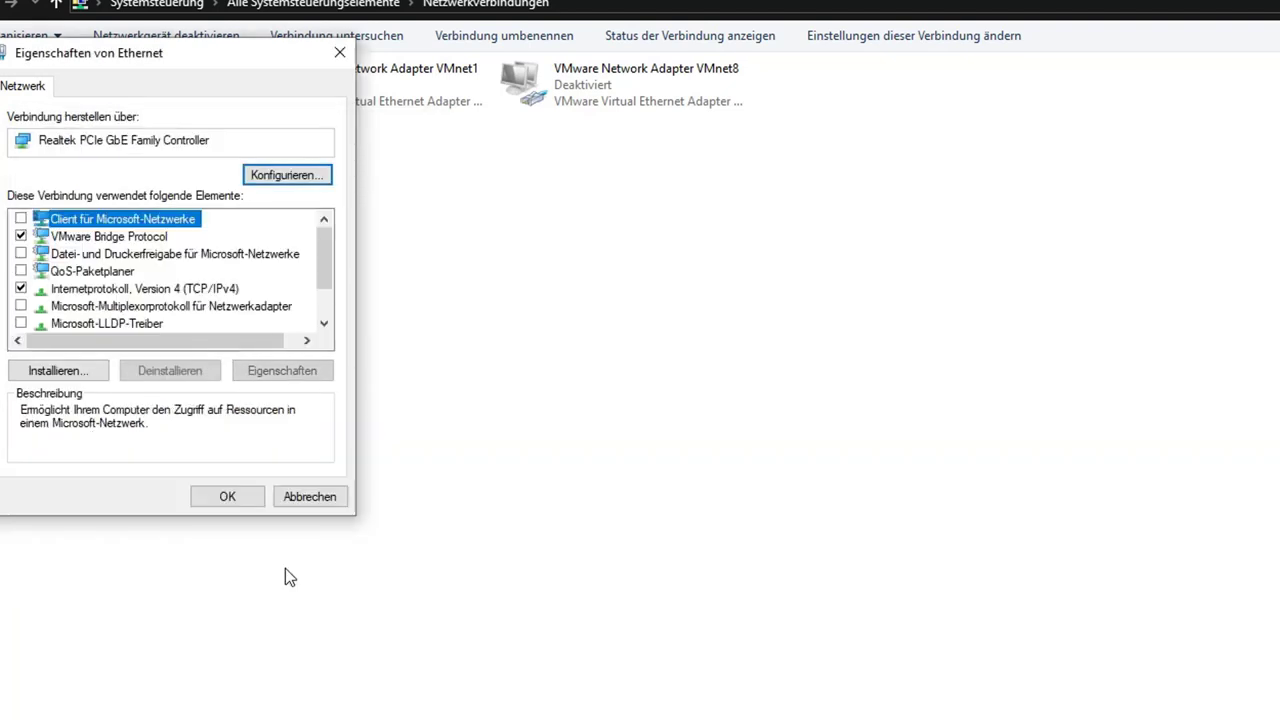
- Confirm the Ethernet connection's properties, and open the advanced properties of its Realtek PCIe GbE Family Controller
left_click(239, 494)
left_click(77, 110)
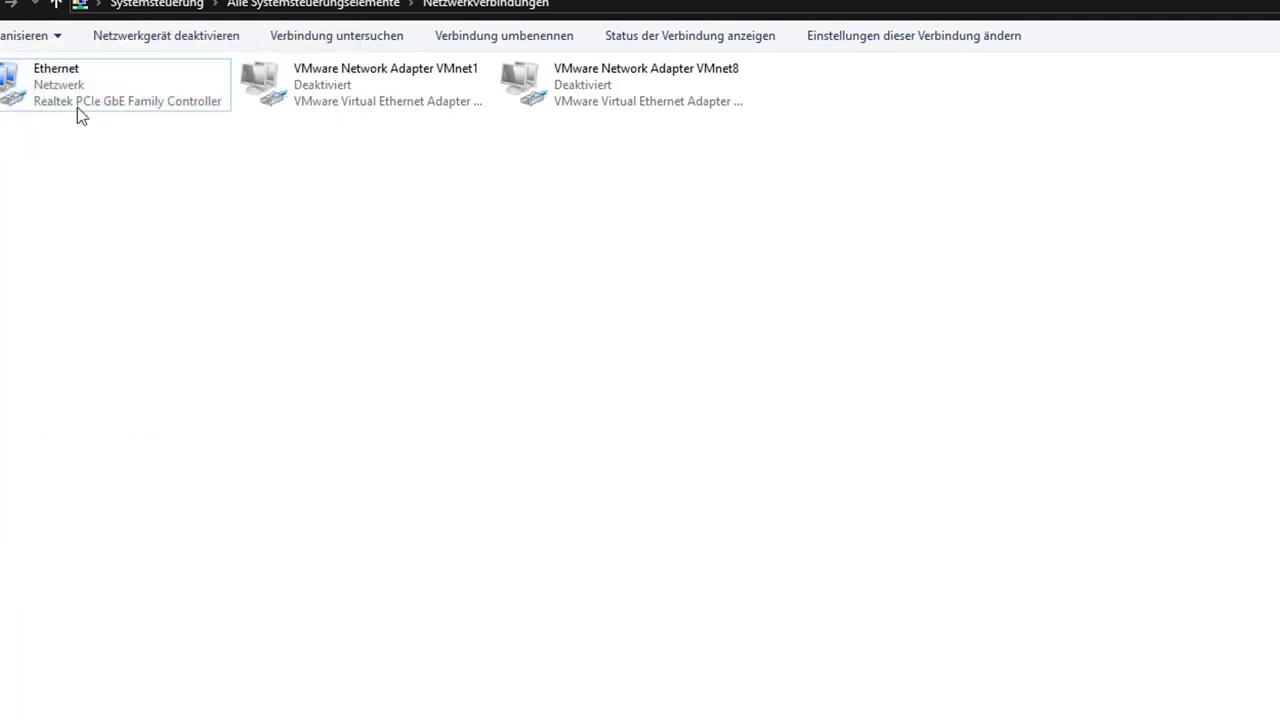
right_click(77, 117)
right_click(70, 101)
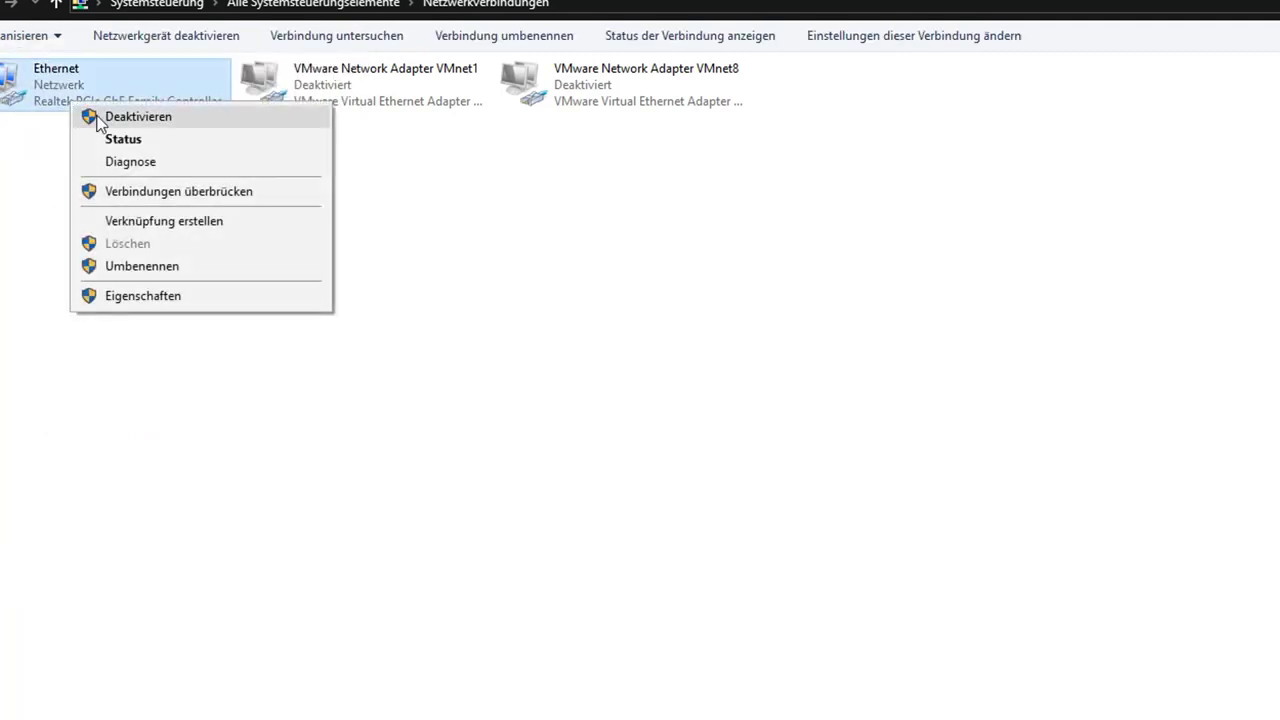
left_click(123, 295)
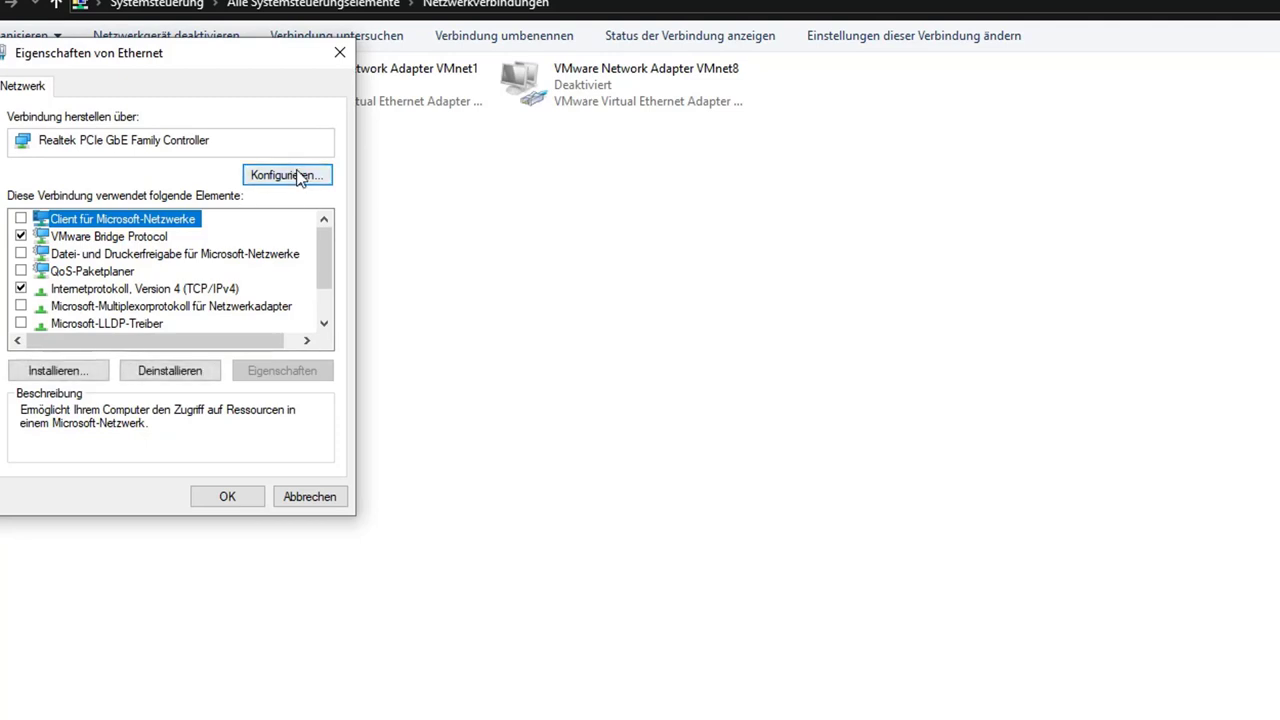
left_click(297, 175)
left_click(222, 174)
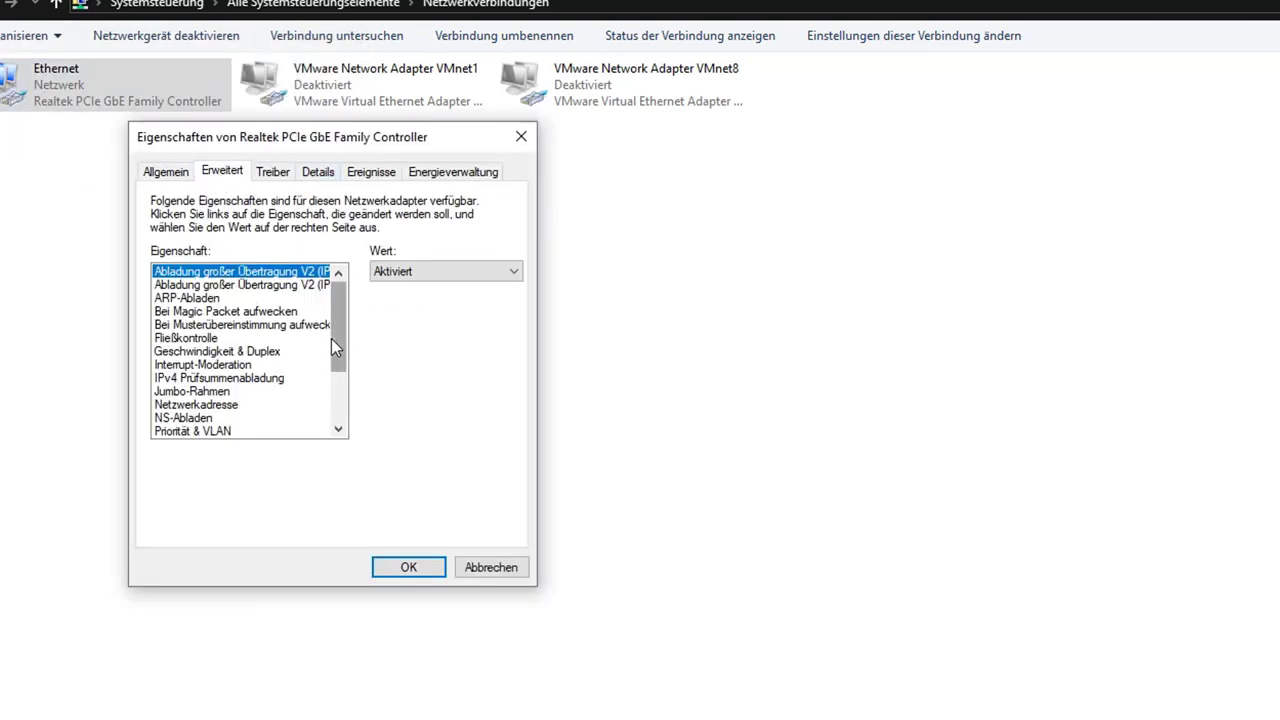
- Set the Realtek adapter's Jumbo-Rahmen property to 9KB MTU and confirm
left_click_drag(338, 340, 341, 354)
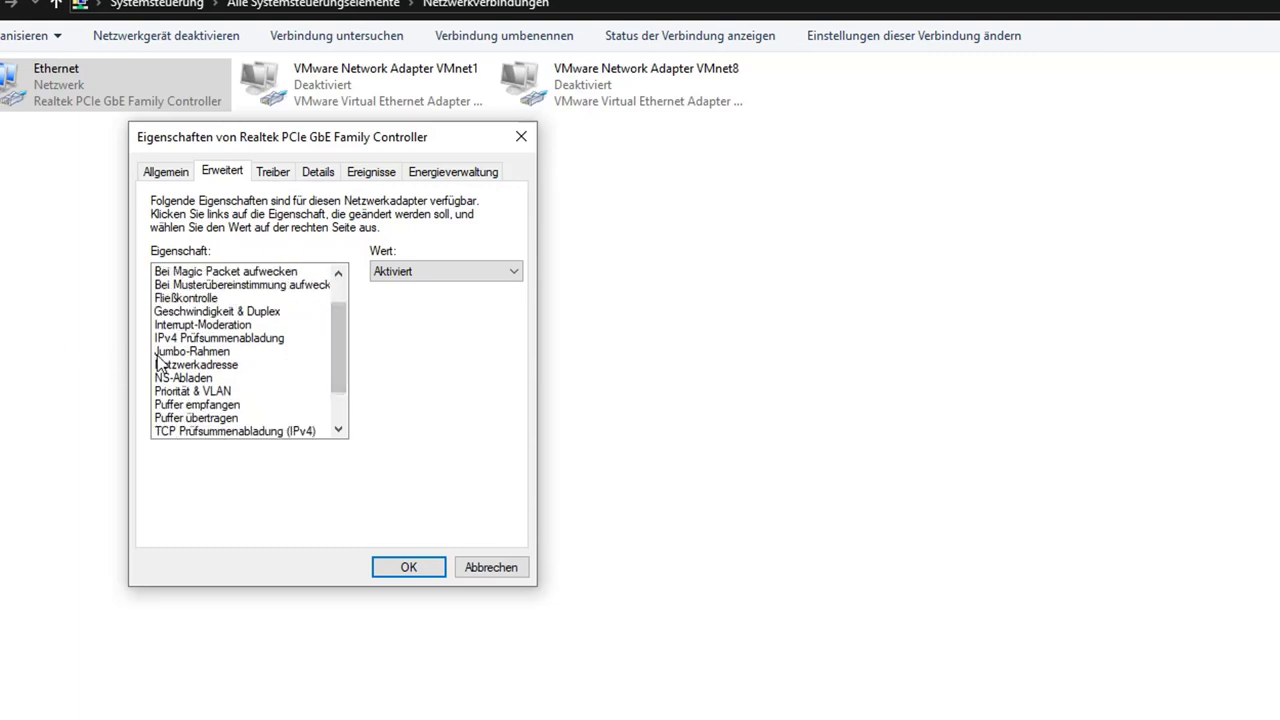
left_click(214, 354)
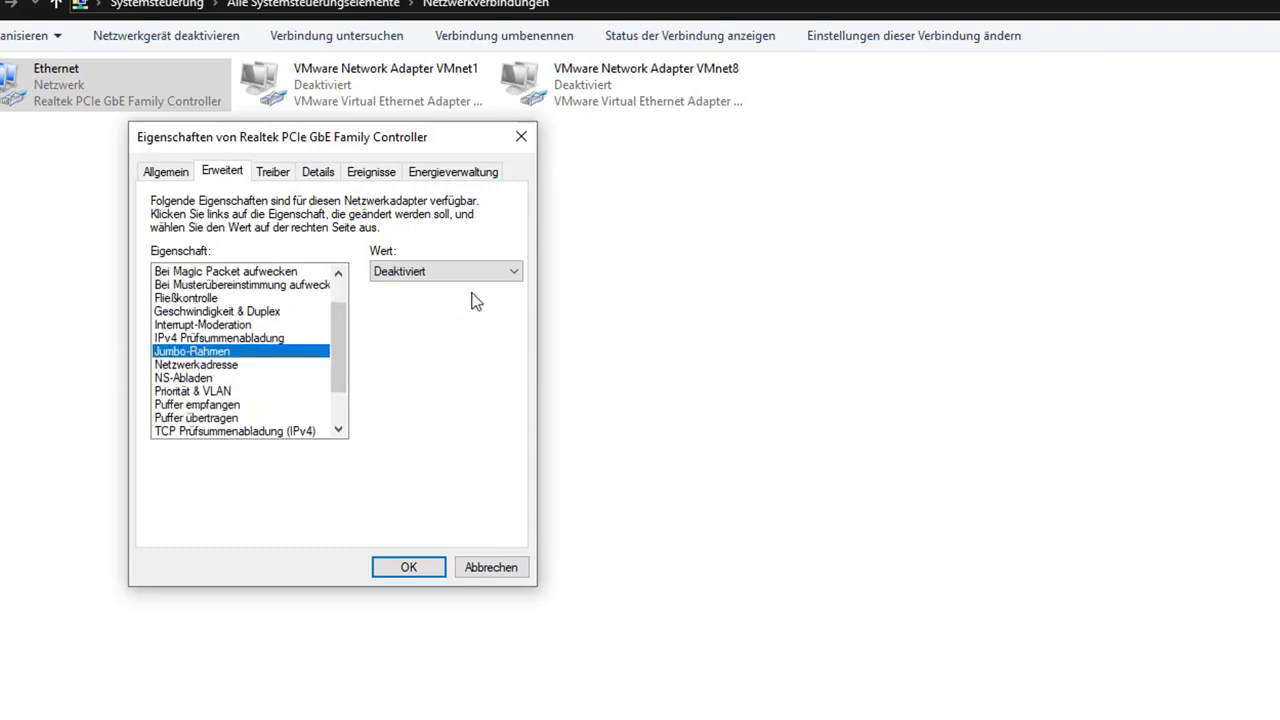
left_click(371, 274)
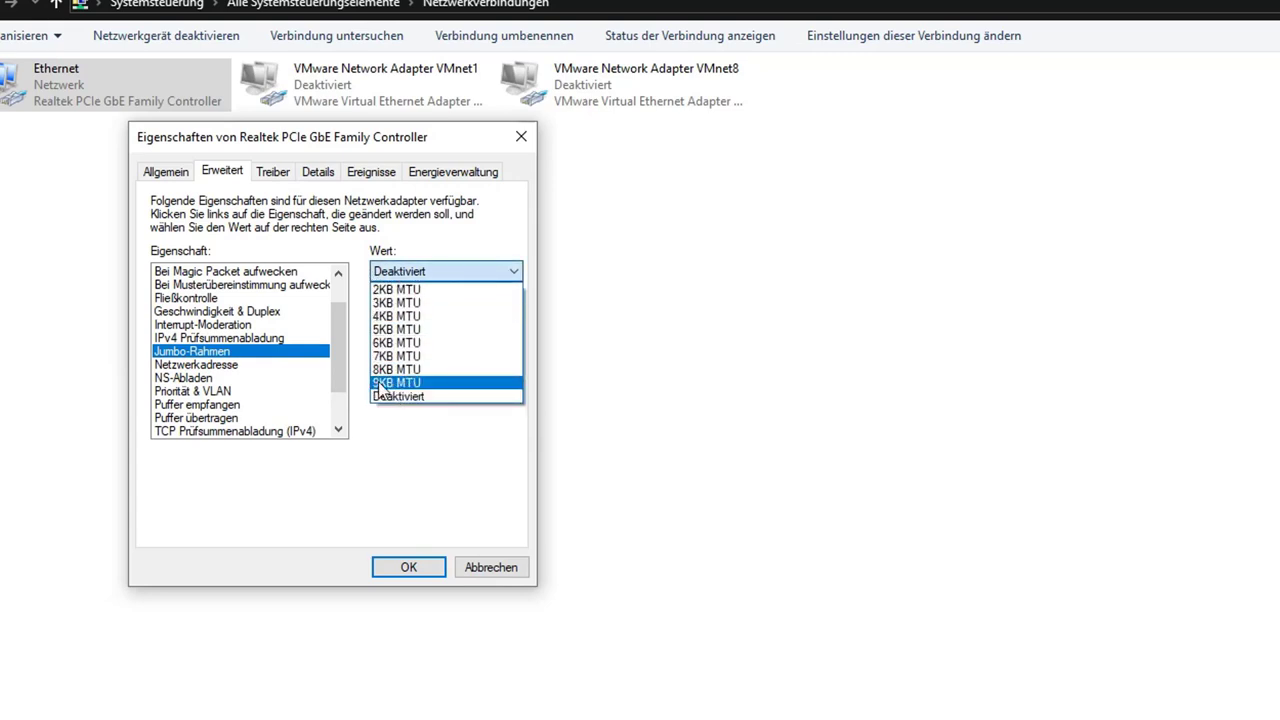
left_click(391, 385)
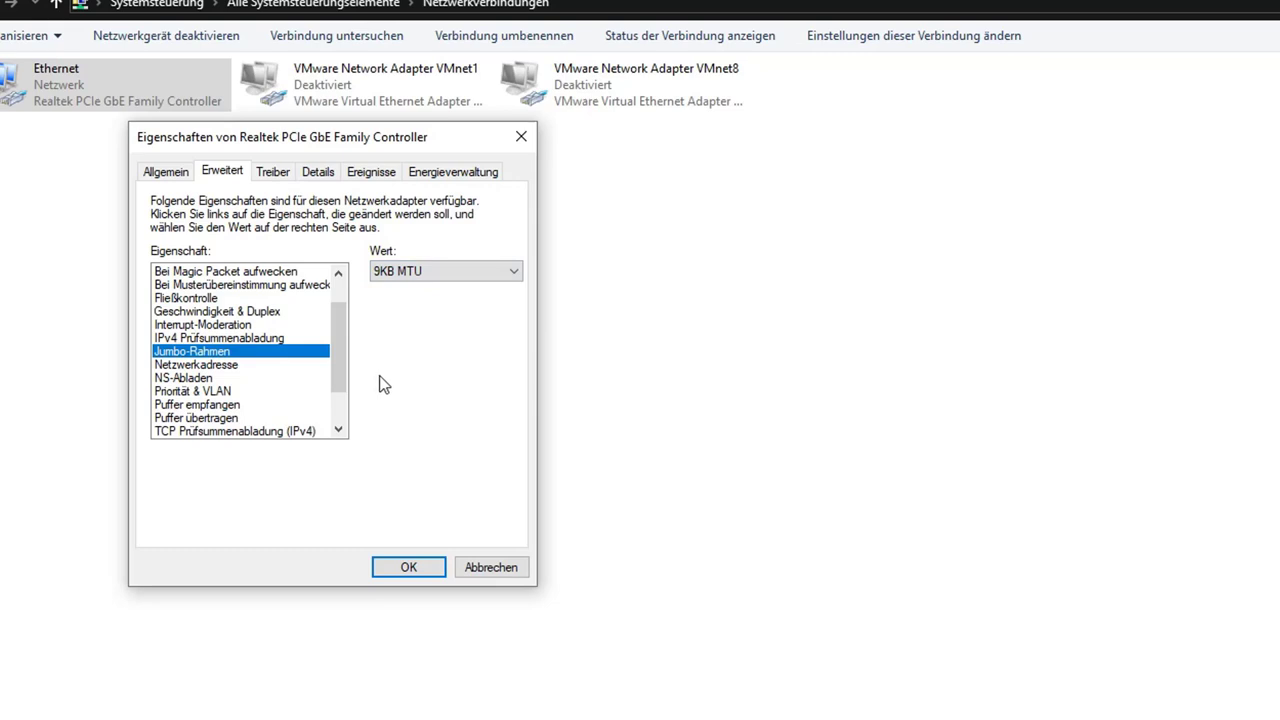
left_click(392, 570)
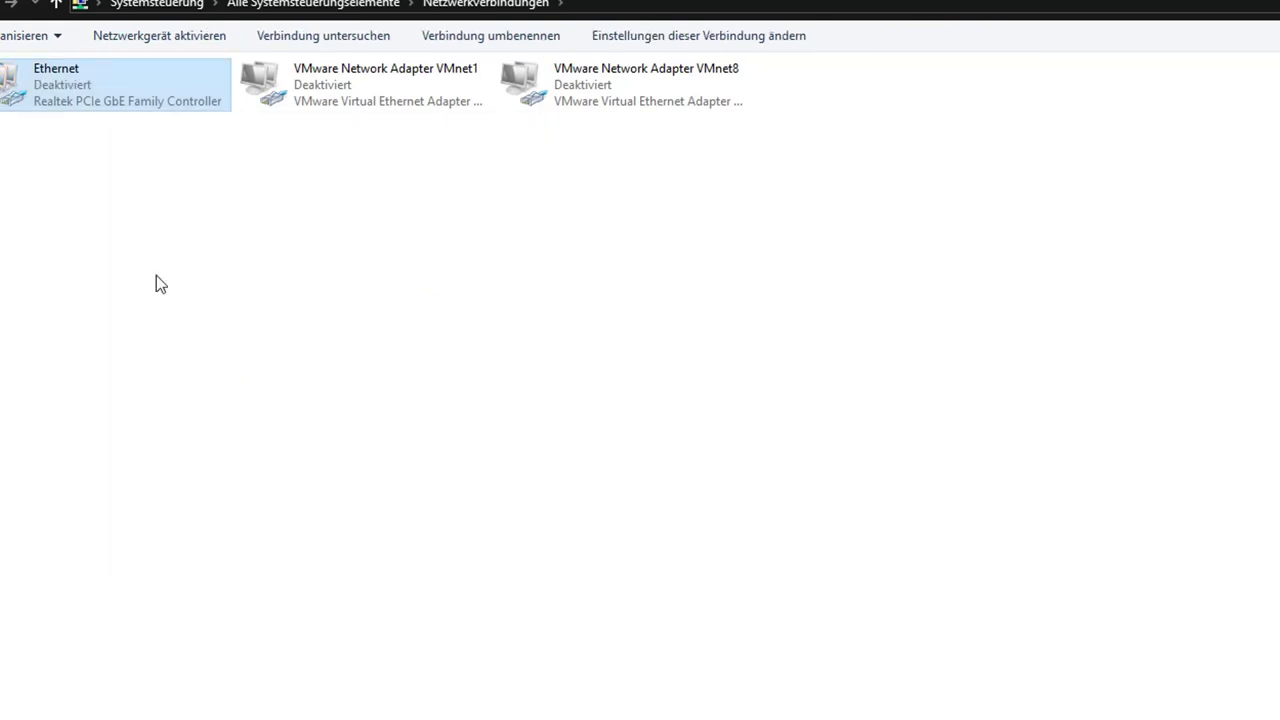
- Check the Ethernet connection's status, and view the Google internet speed test in the browser
double_click(73, 99)
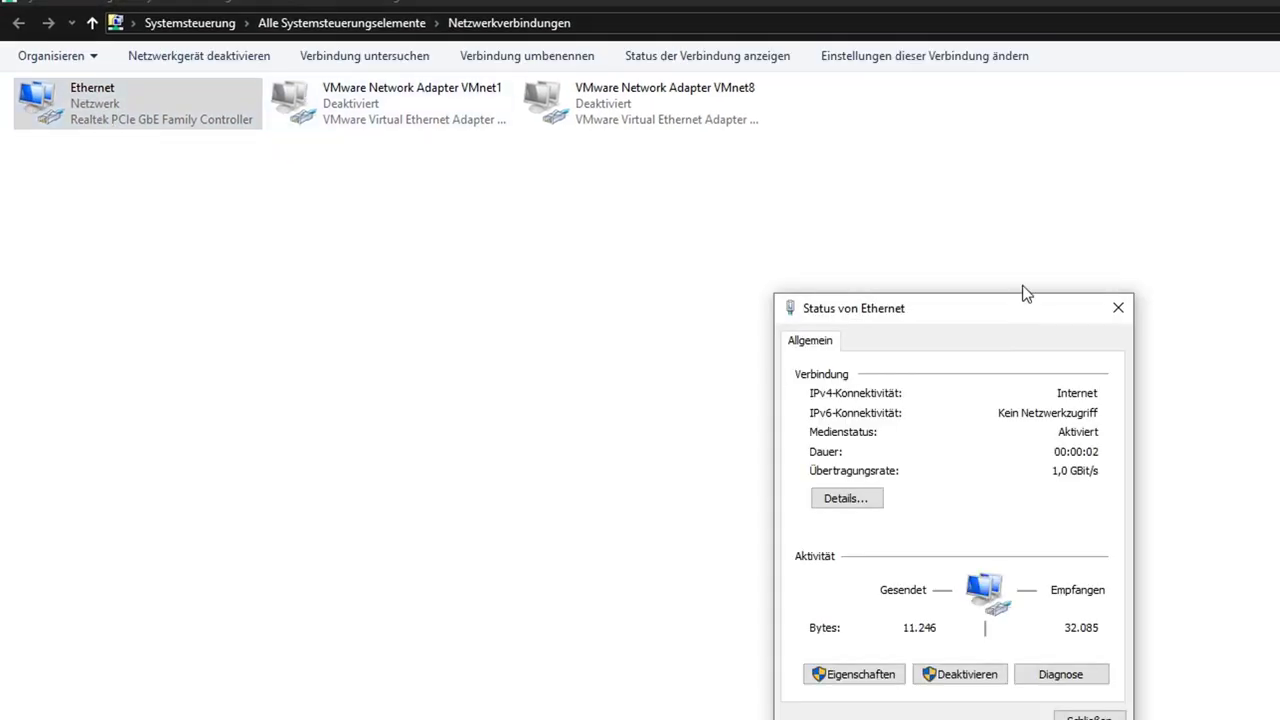
left_click_drag(1012, 316, 1015, 112)
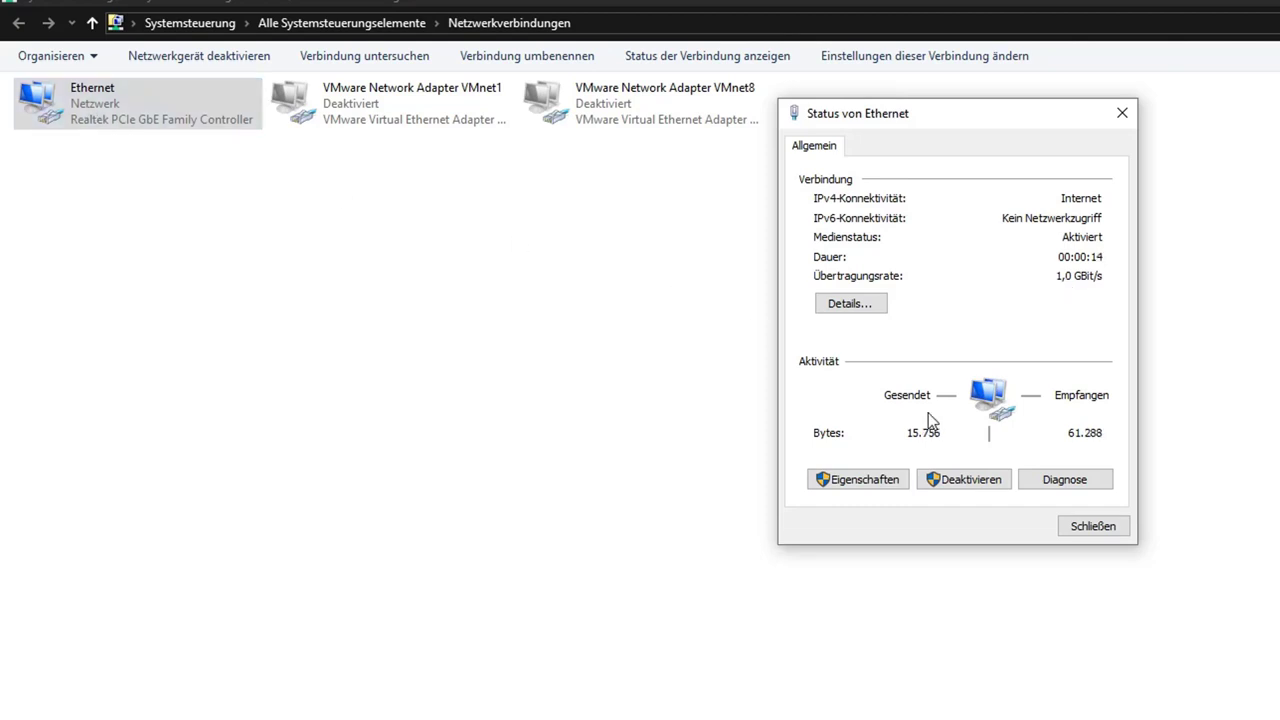
left_click(1122, 114)
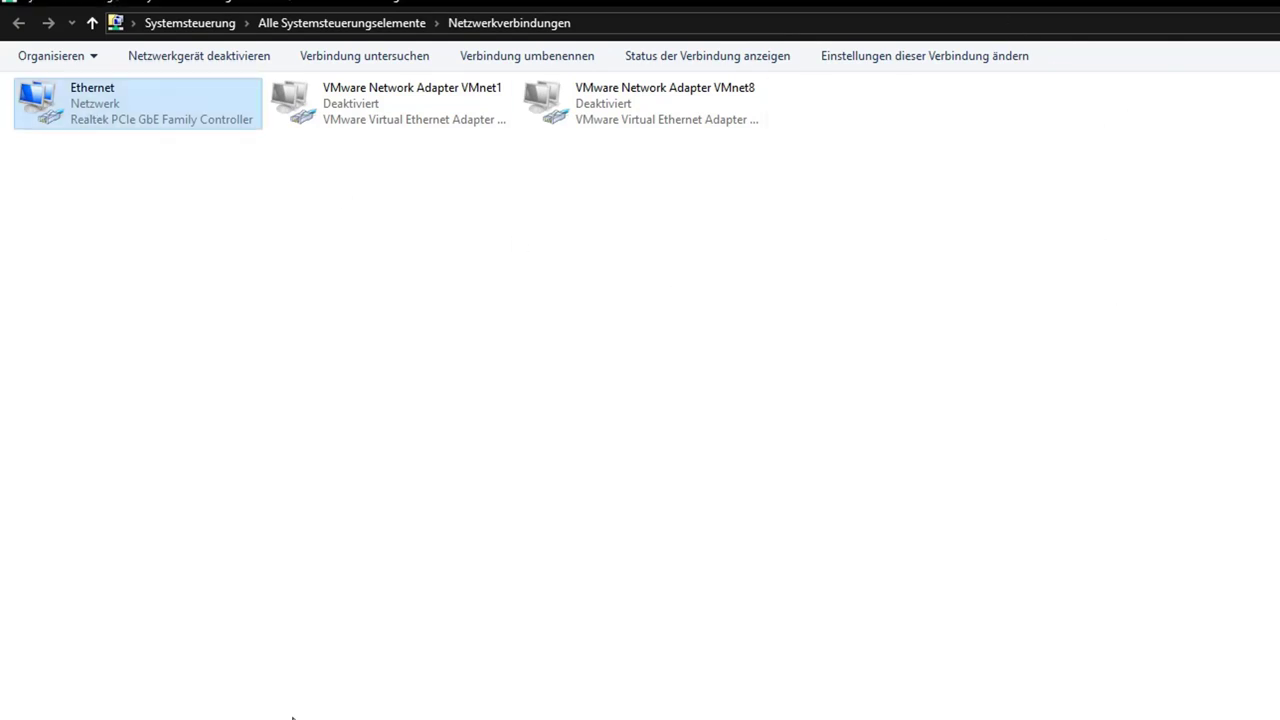
key("alt+Tab")
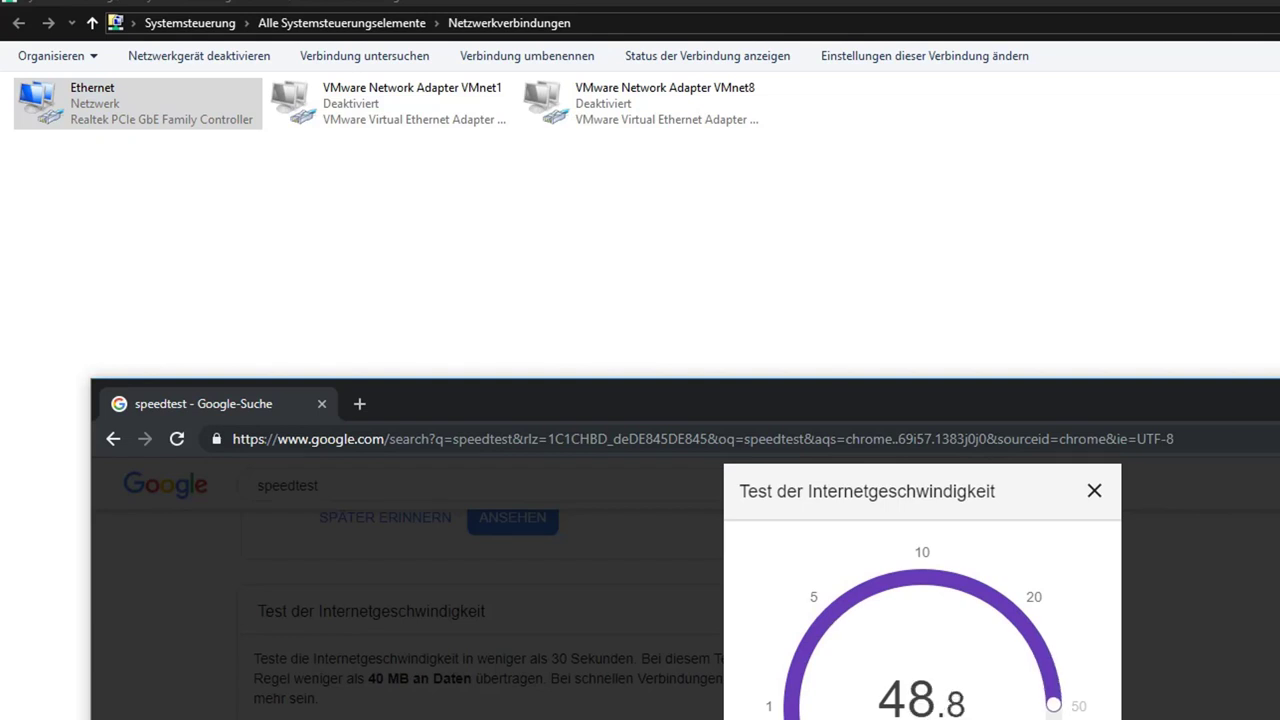
key("alt+Tab")
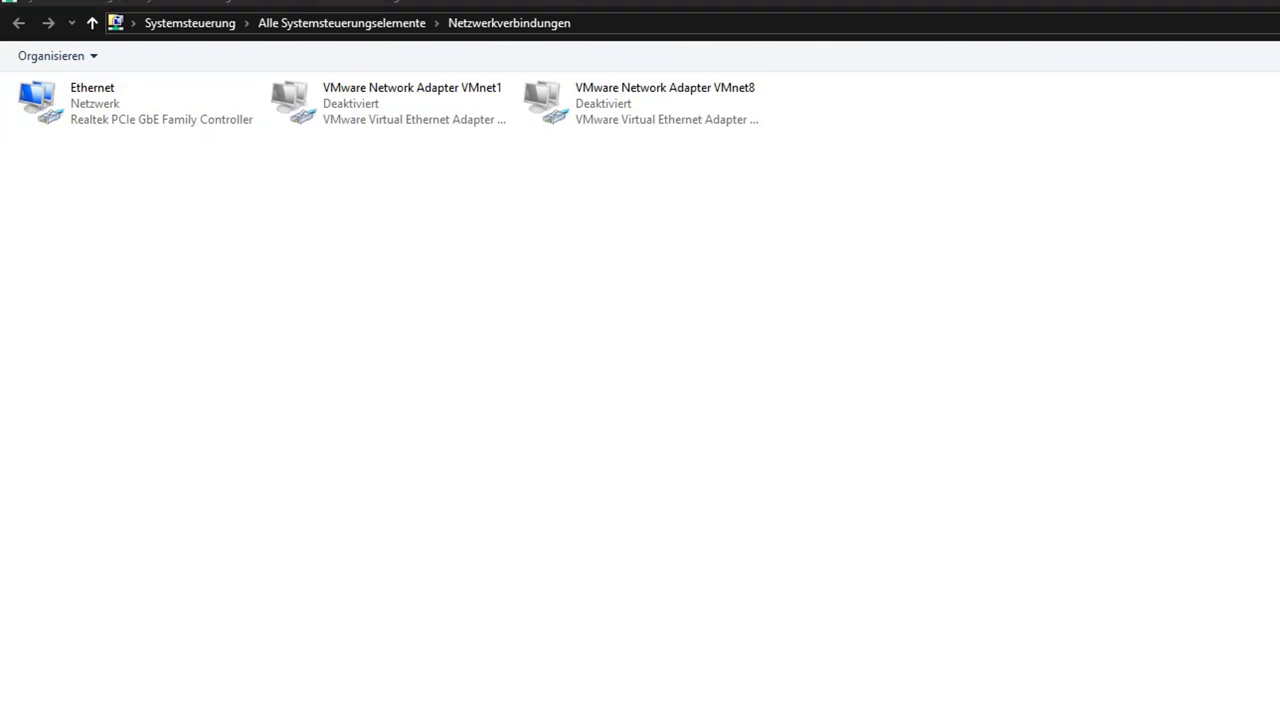
- Launch the local Group Policy editor with gpedit.msc, and enlarge its window and tree pane
key("super+r")
type("g")
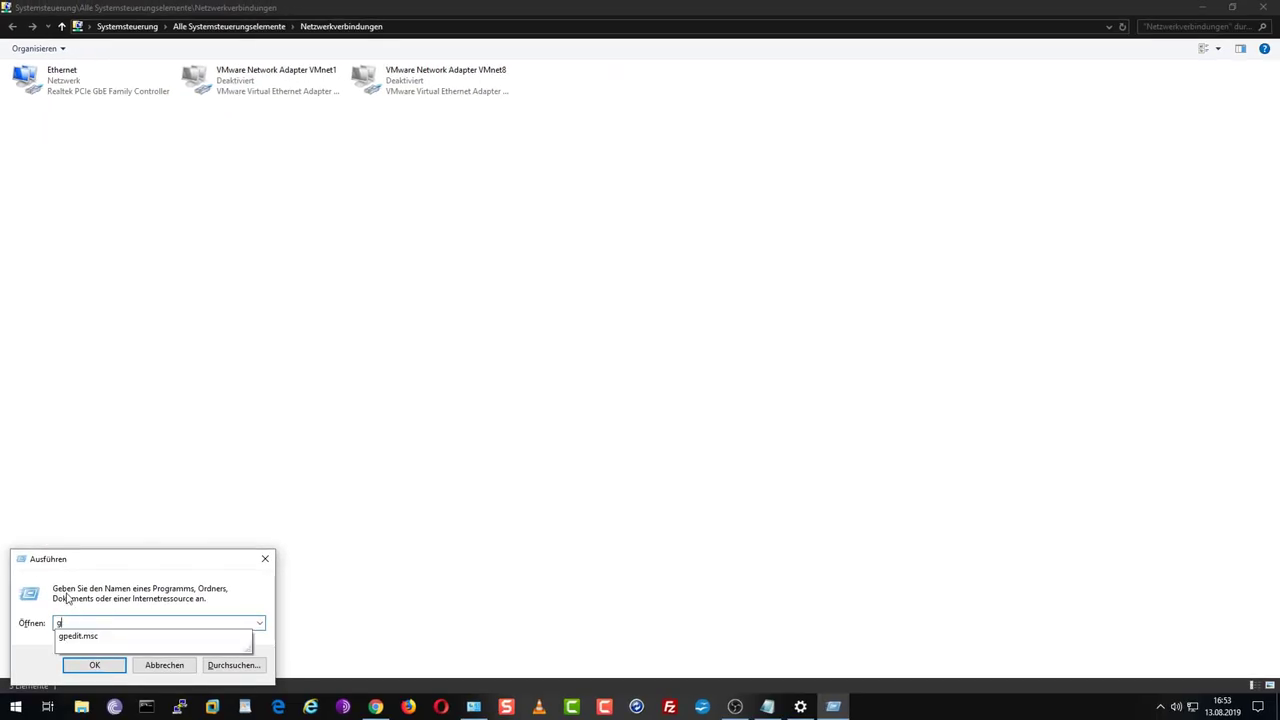
left_click(78, 636)
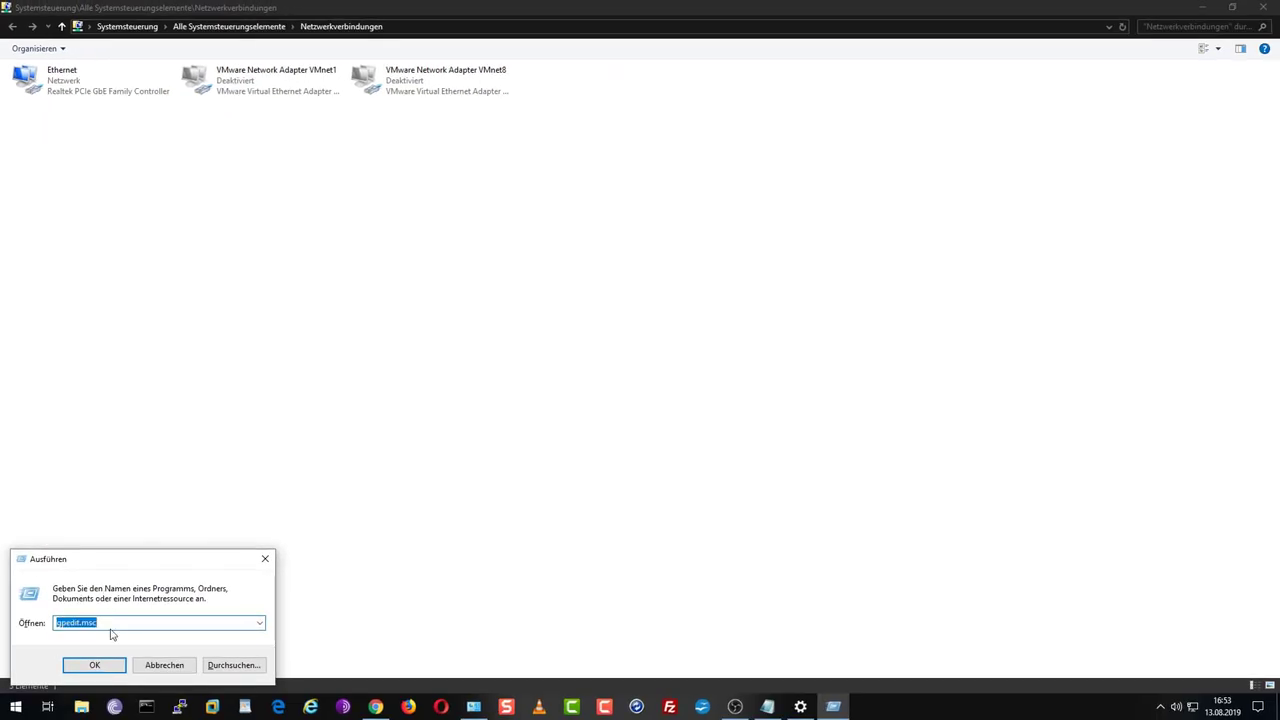
left_click(95, 667)
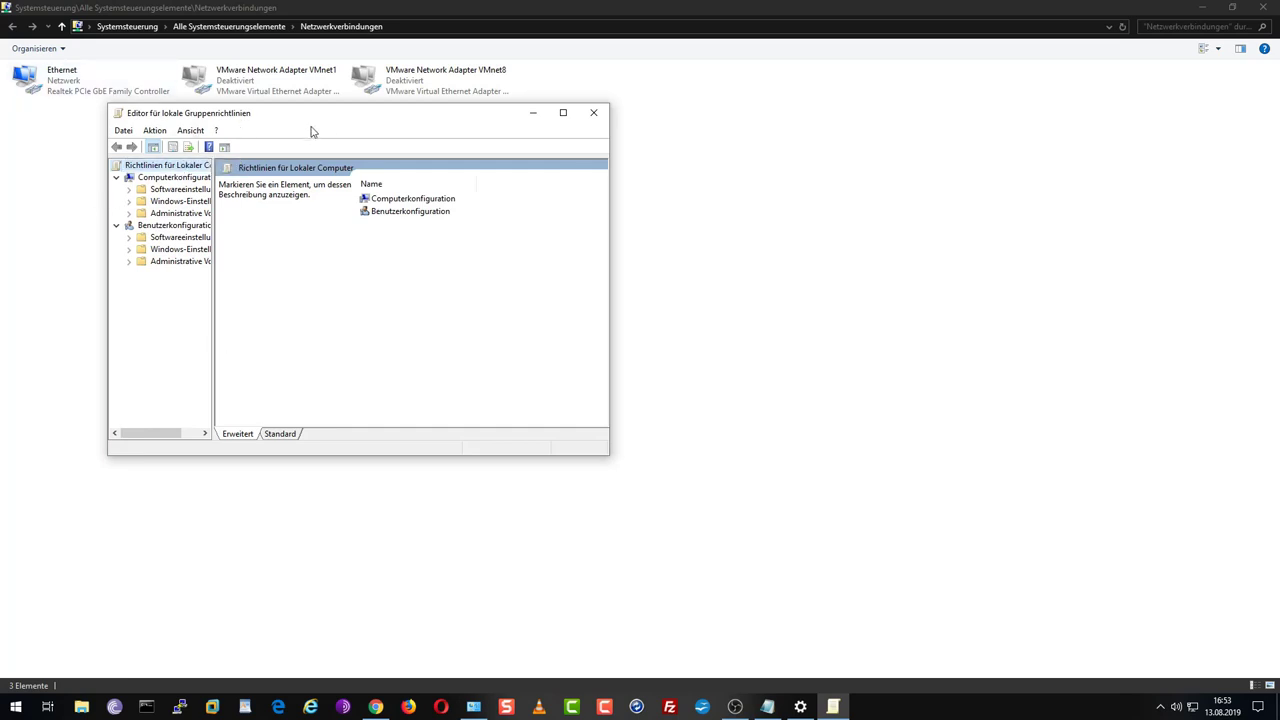
left_click_drag(214, 323, 345, 328)
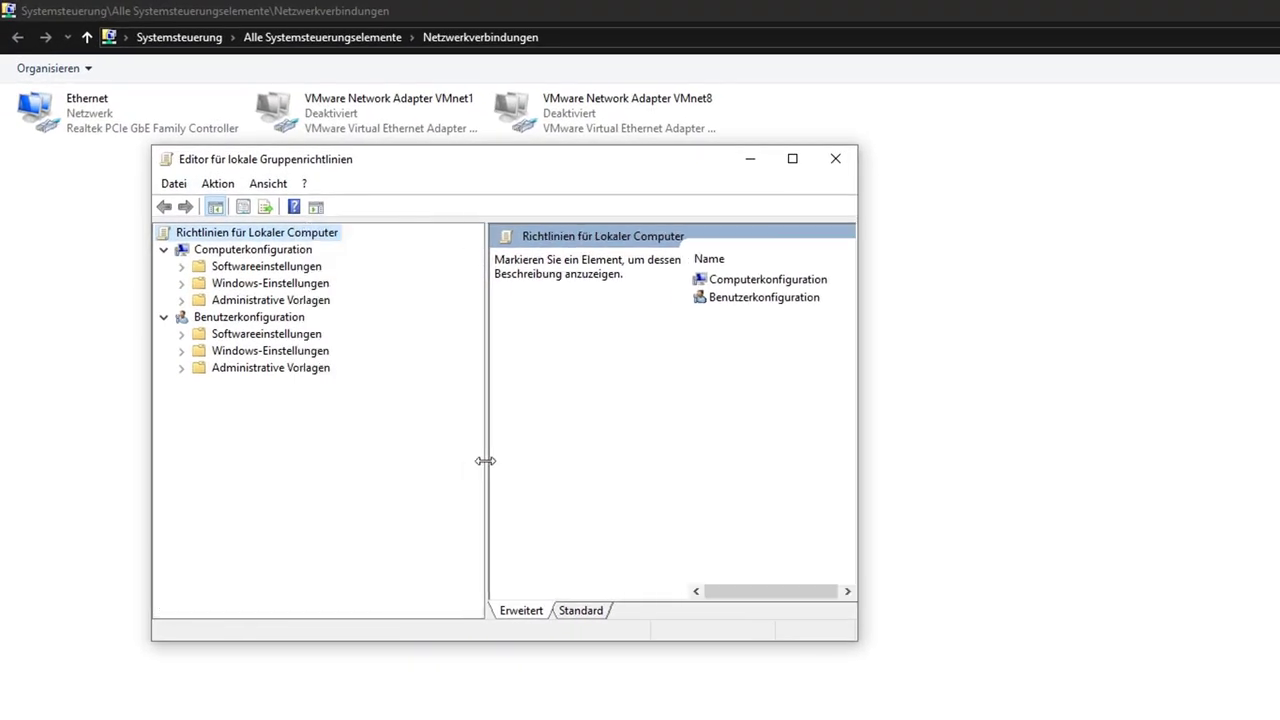
left_click_drag(857, 640, 1140, 678)
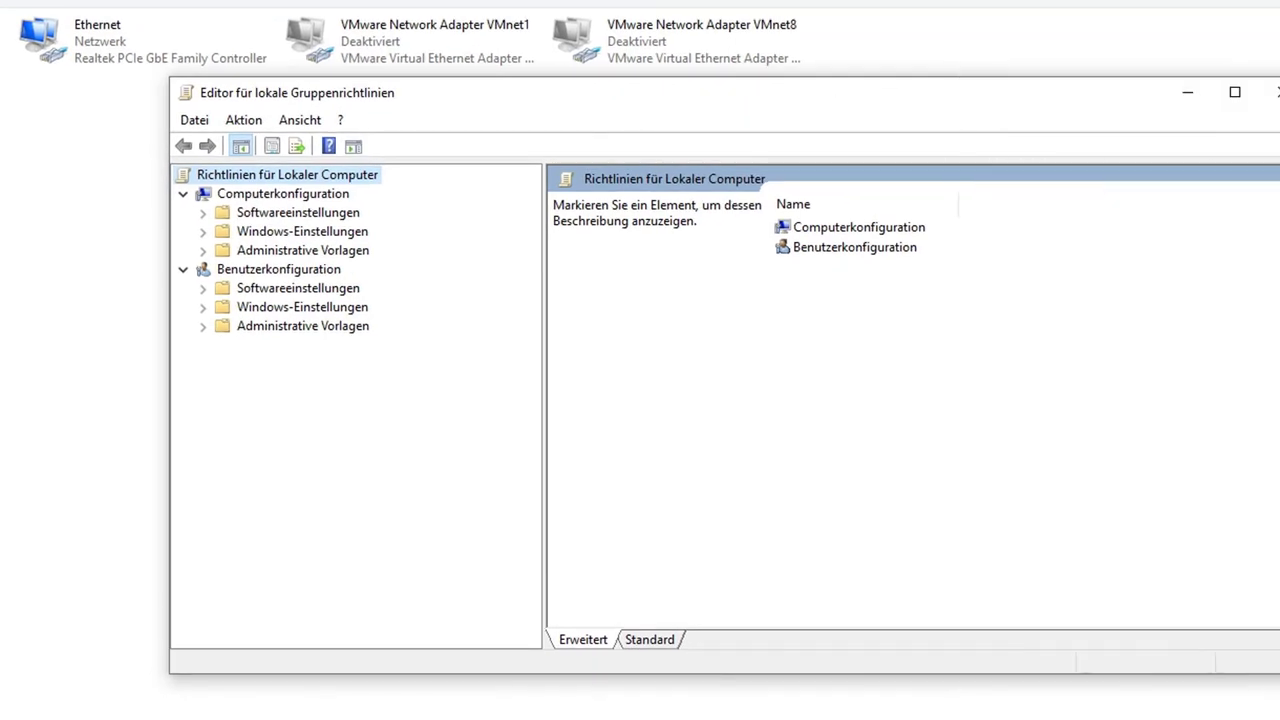
left_click_drag(1279, 672, 1279, 719)
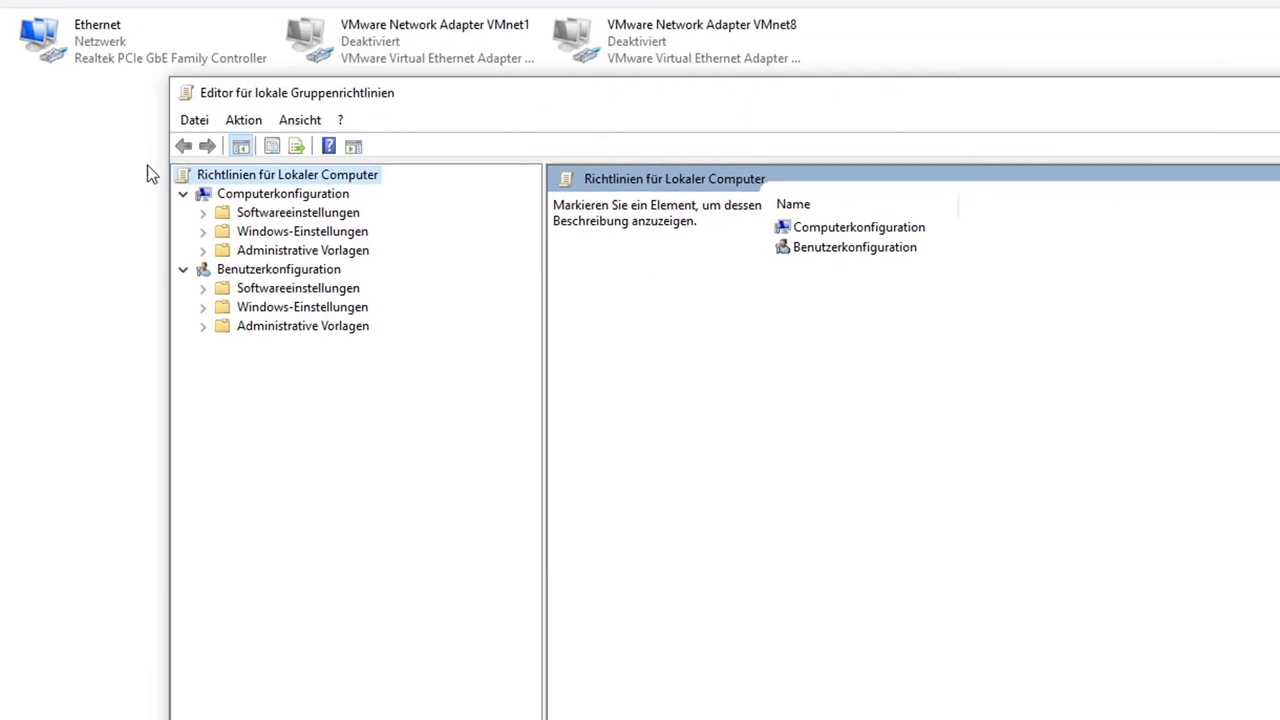
- Show the QoS-Paketplaner policies in Computerkonfiguration under Administrative Vorlagen and Netzwerk
double_click(206, 251)
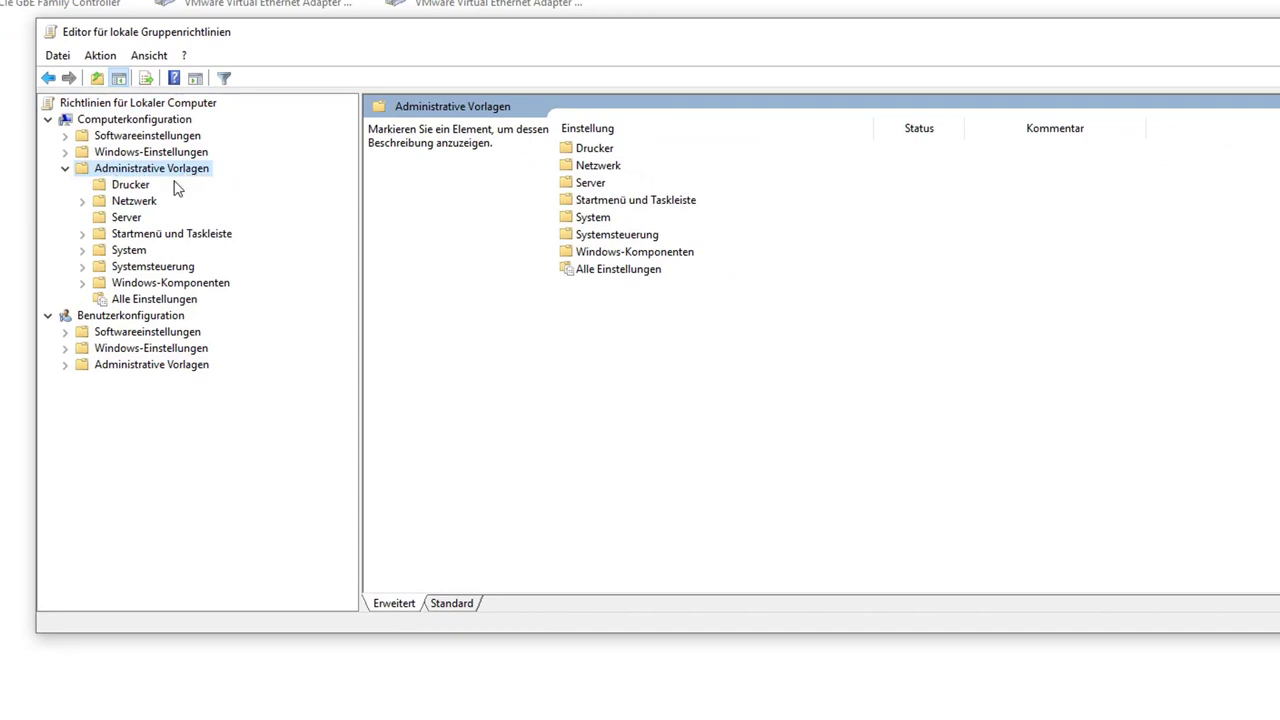
left_click(115, 203)
left_click(83, 202)
scroll(198, 184, "down", 3)
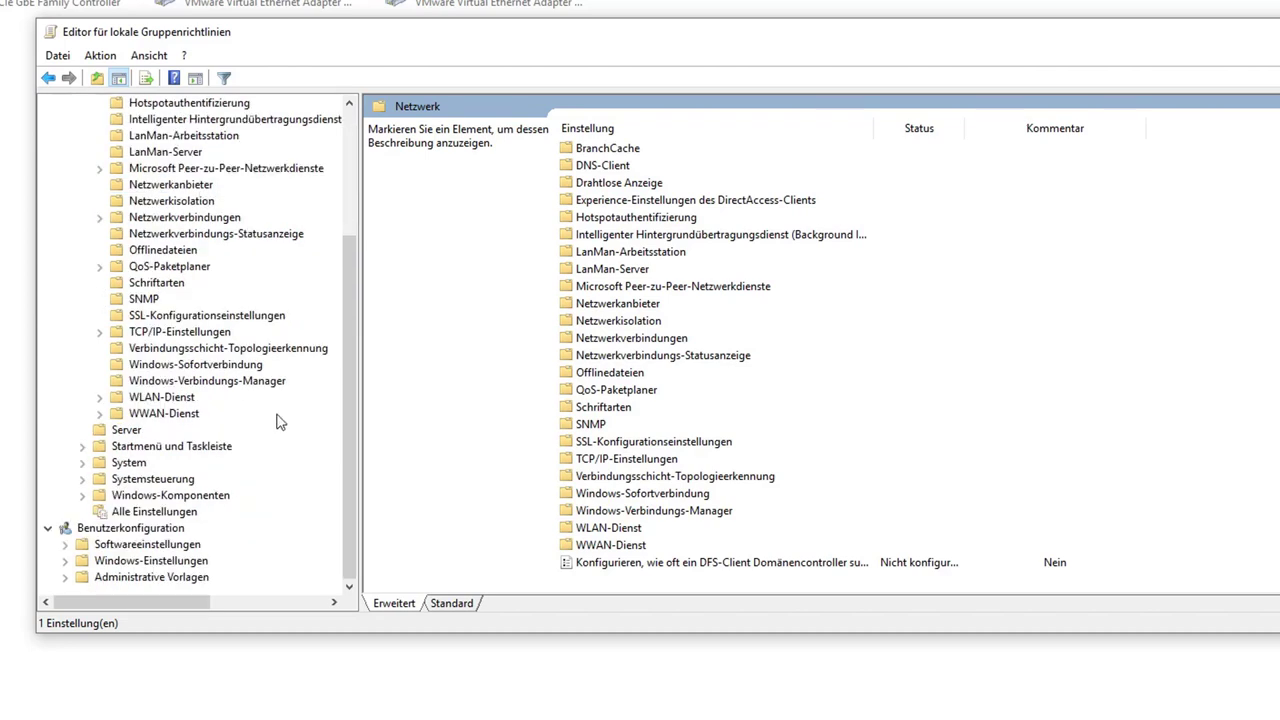
left_click(156, 268)
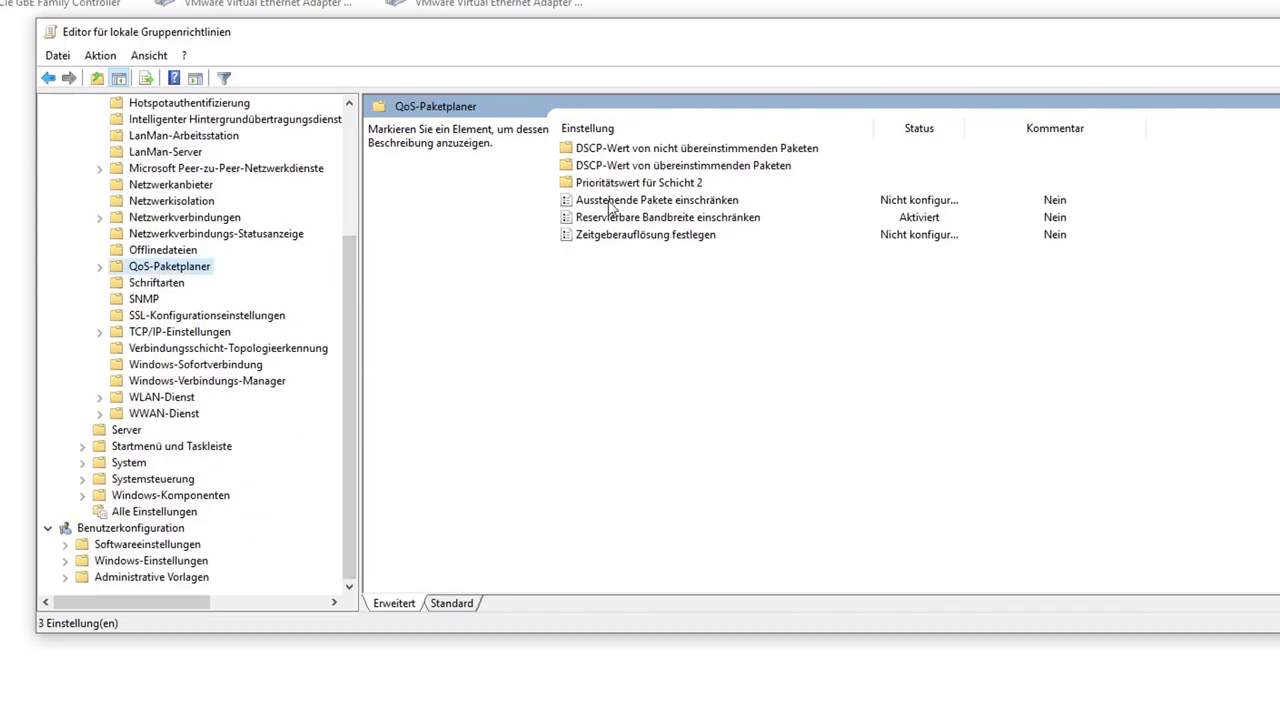
- Examine the Reservierbare Bandbreite einschränken policy's settings and its description
left_click(742, 220)
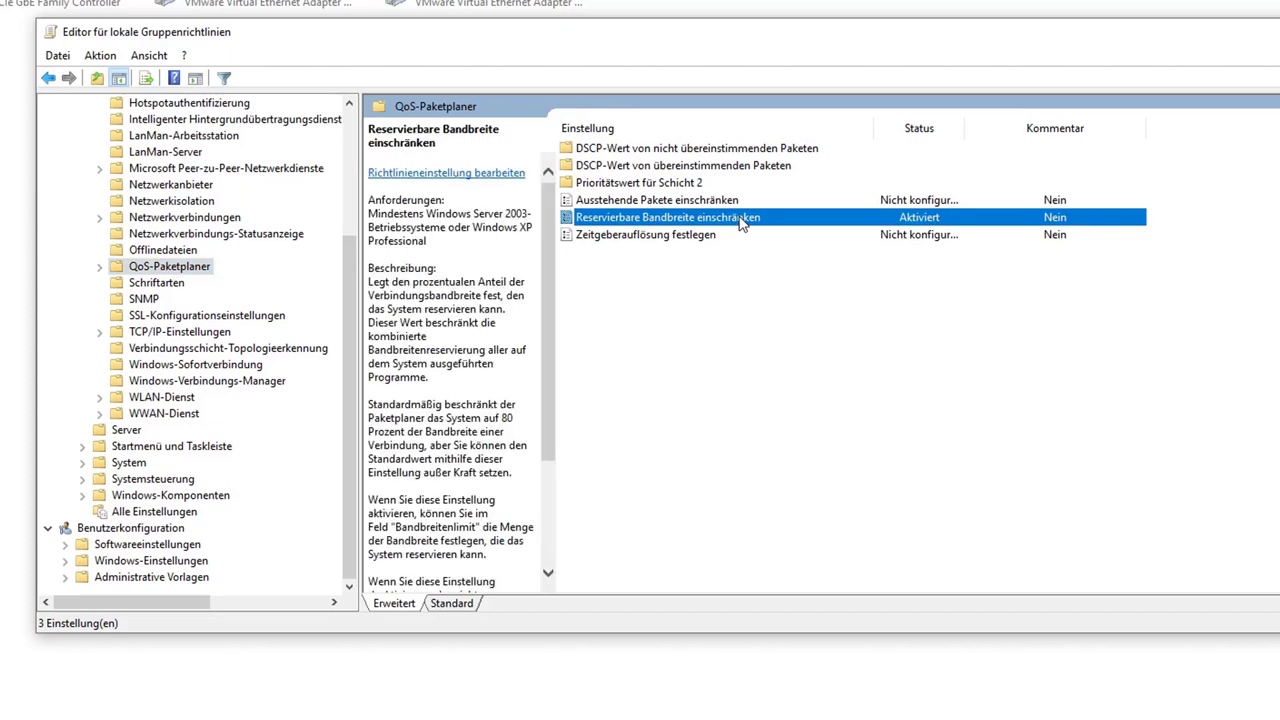
double_click(742, 220)
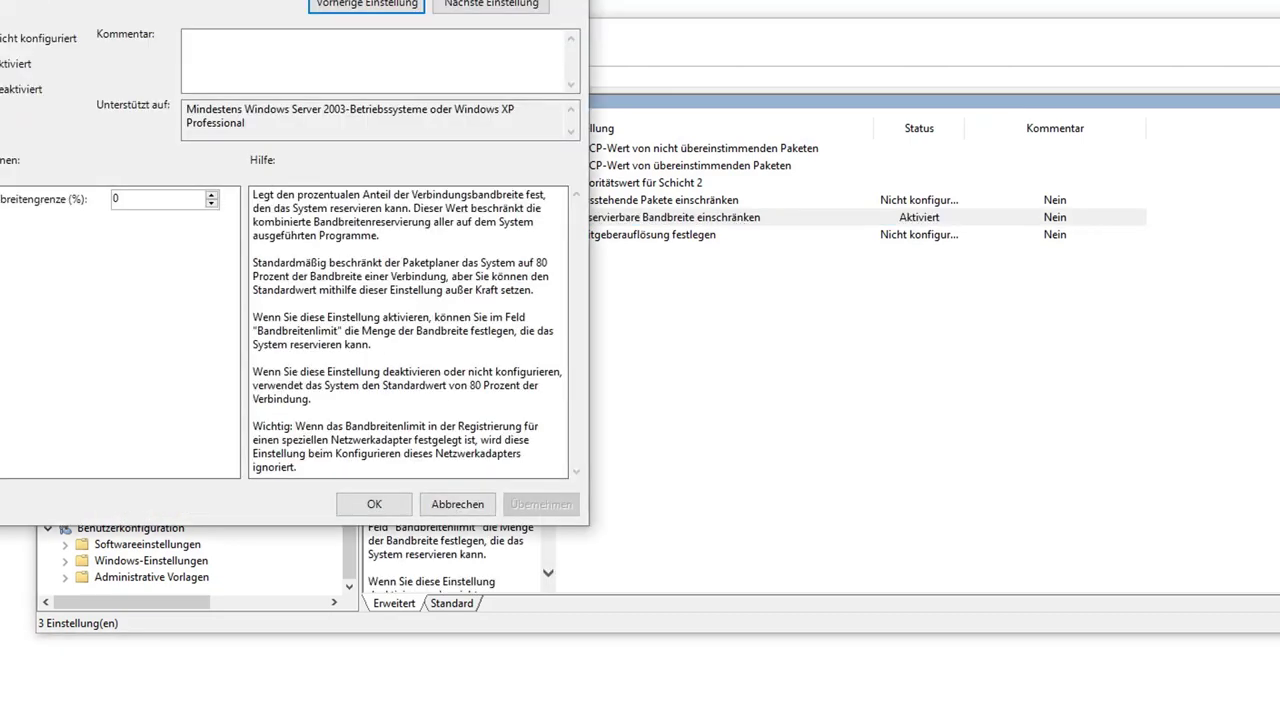
key("Escape")
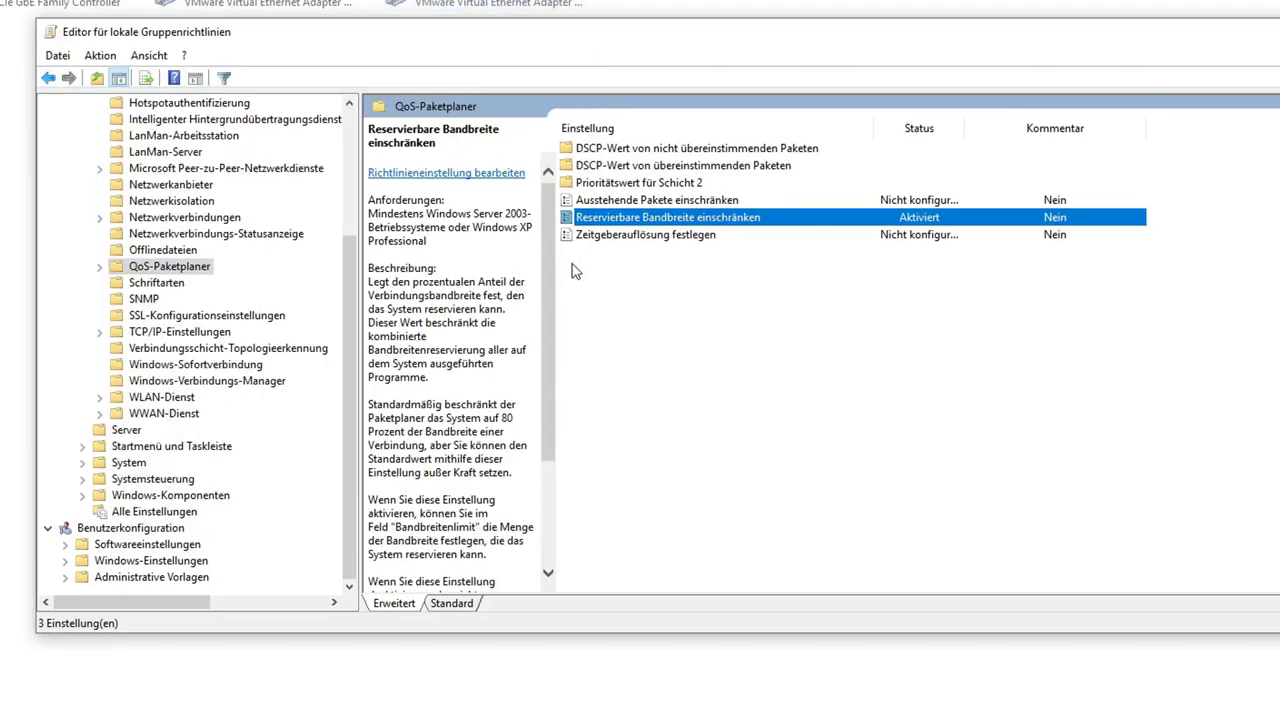
left_click(435, 268)
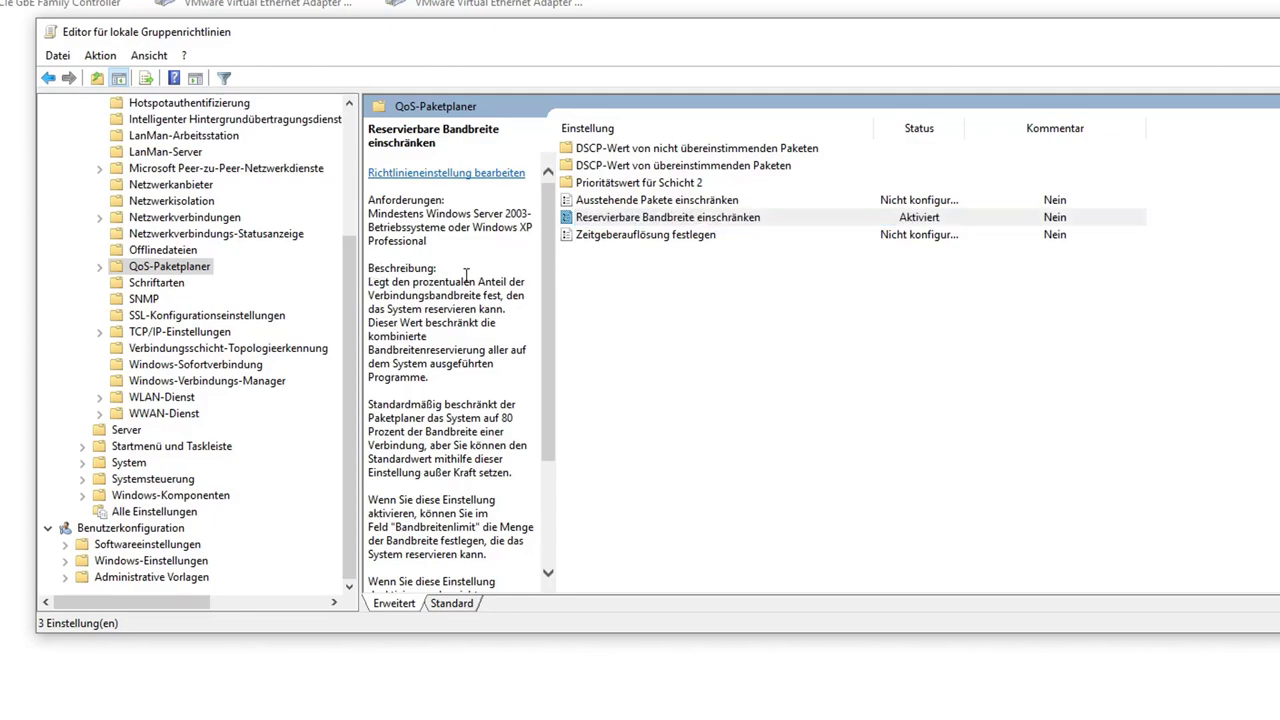
scroll(465, 274, "down", 3)
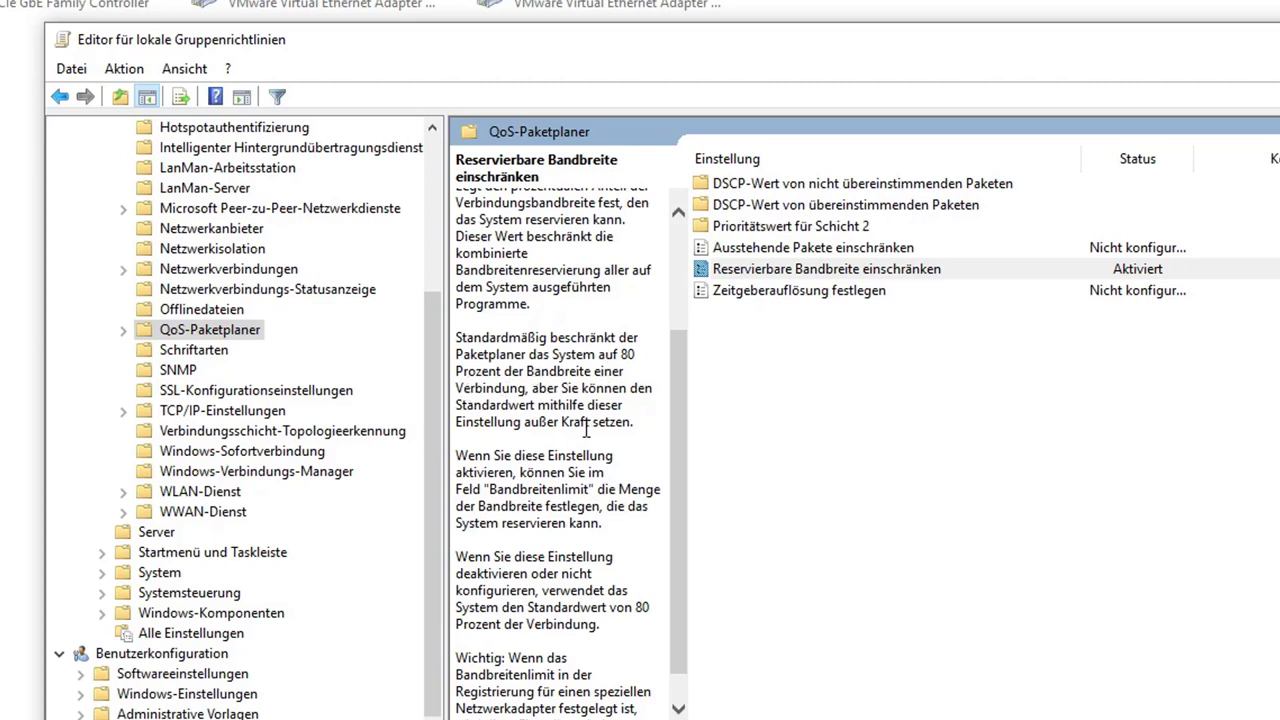
- Set the Reservierbare Bandbreite einschränken policy to Aktiviert with a Bandbreitengrenze of 0 %, and apply it
double_click(1140, 270)
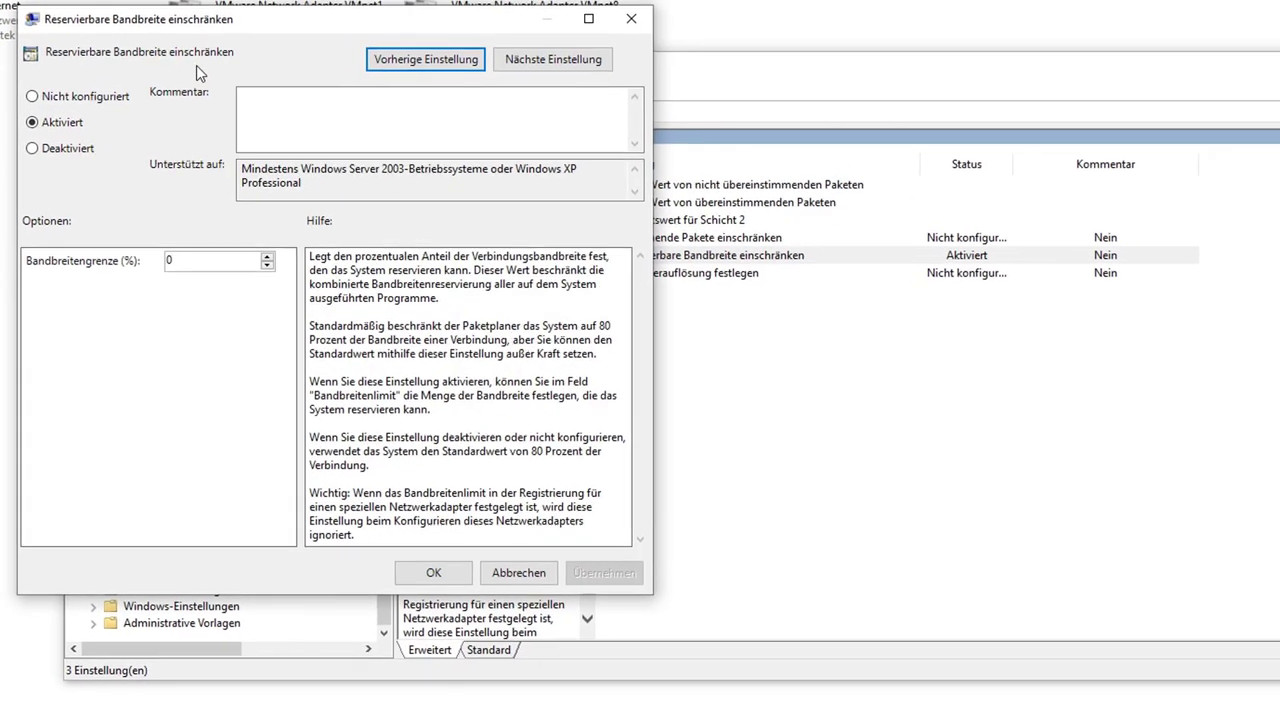
left_click(45, 152)
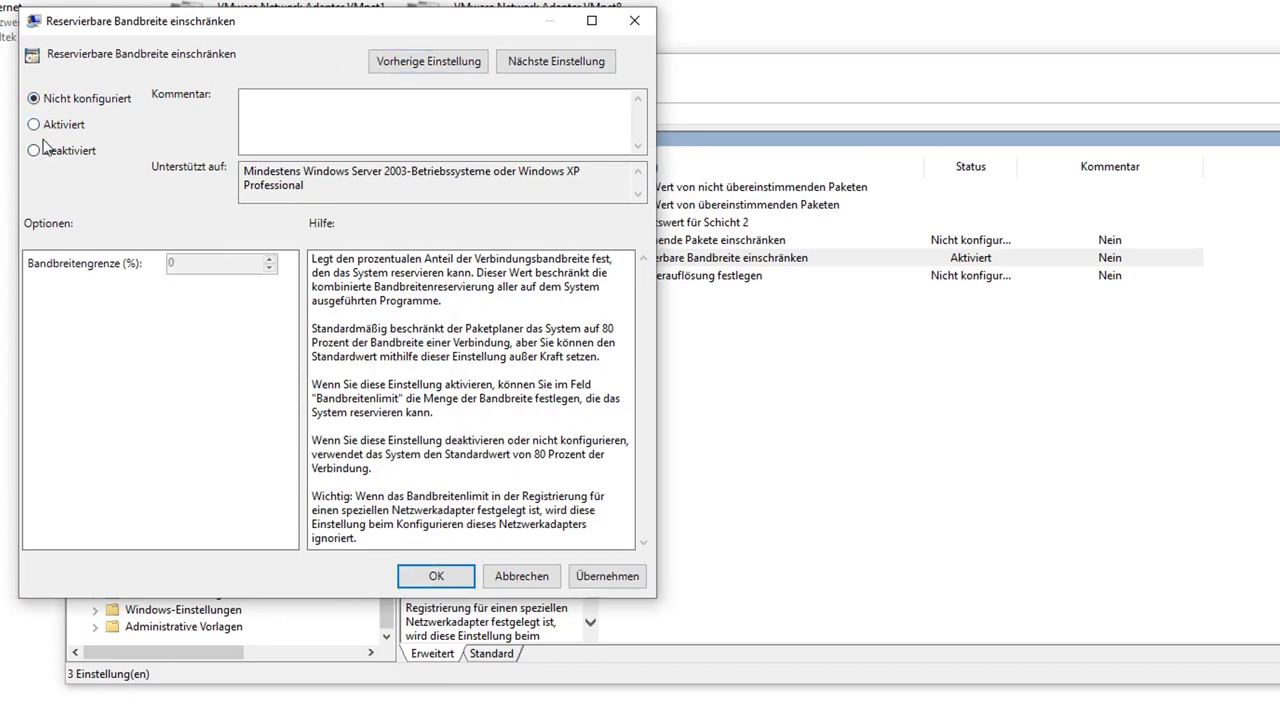
left_click(37, 126)
left_click_drag(222, 36, 563, 19)
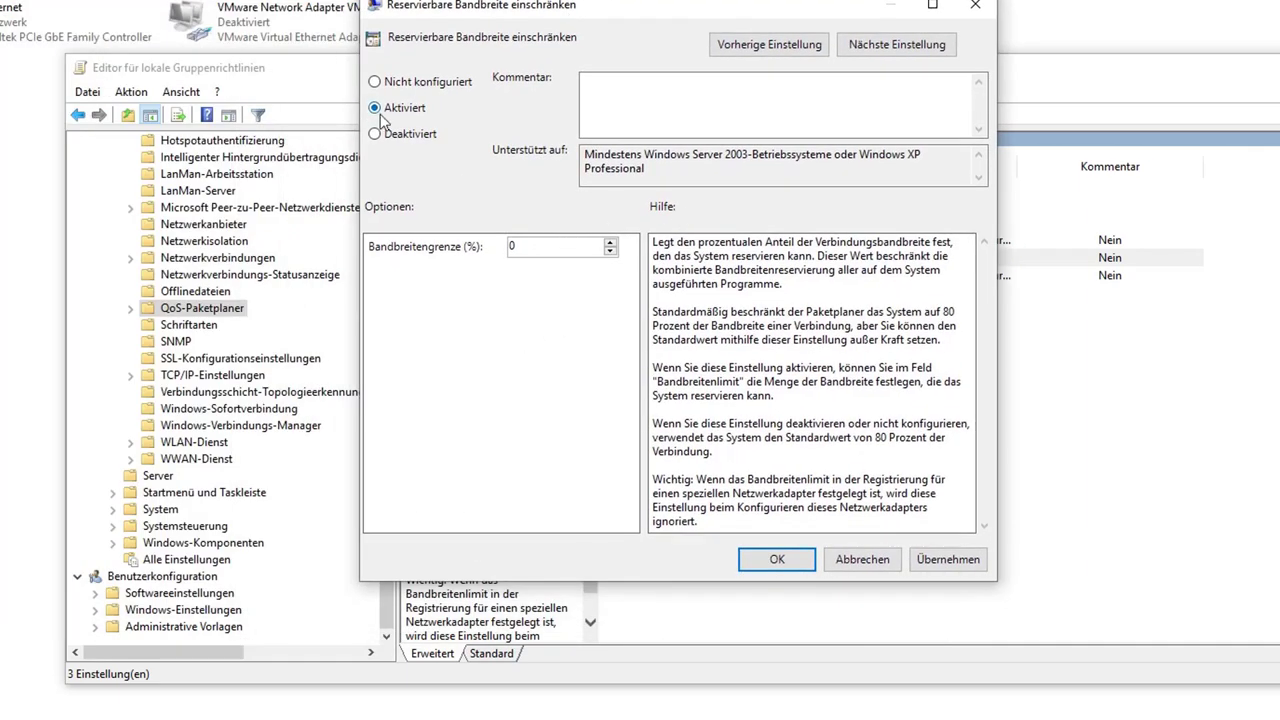
left_click(537, 248)
left_click(944, 560)
left_click(778, 560)
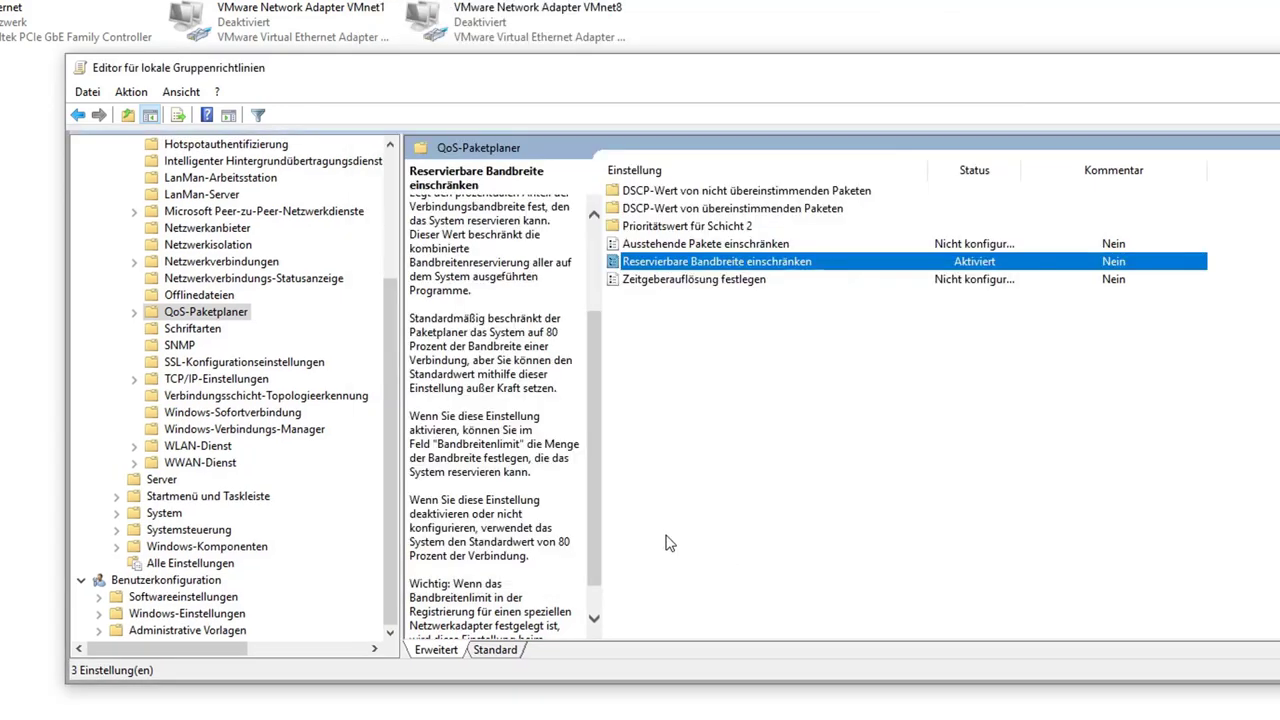
- Close the Group Policy editor and refresh the network connections view
key("alt+F4")
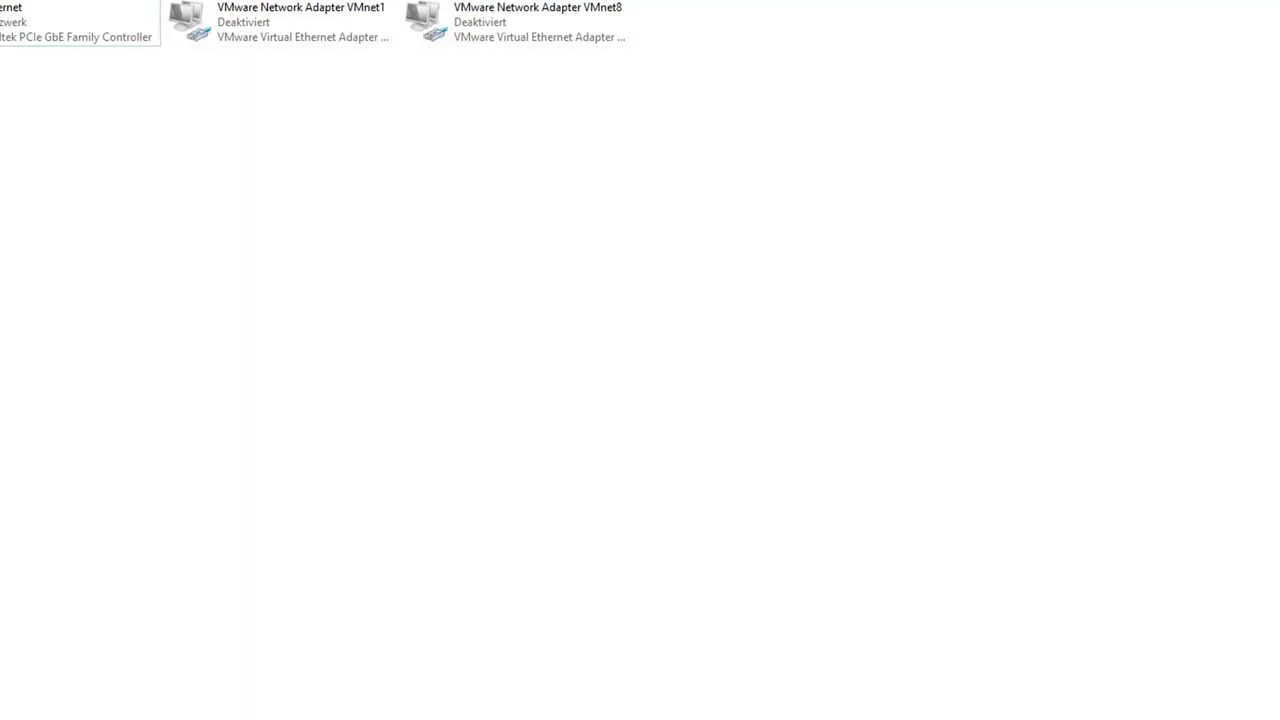
right_click(291, 163)
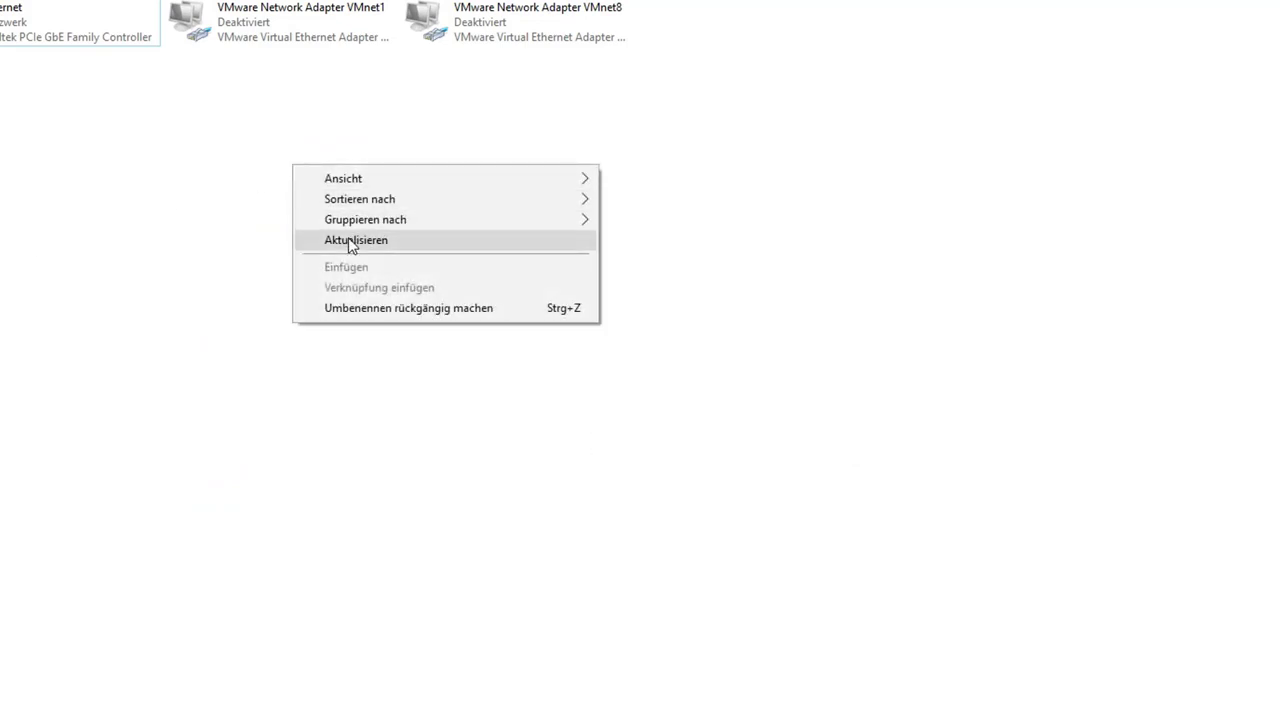
left_click(348, 240)
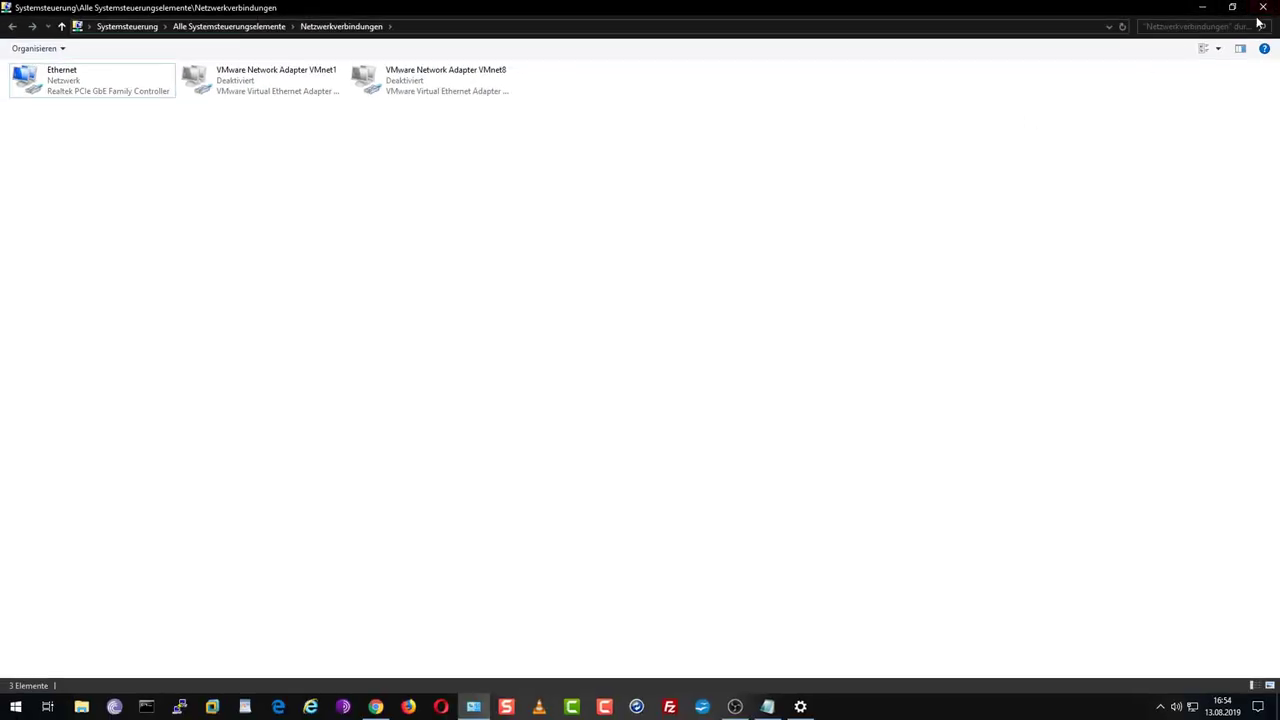
- Close the network connections and Settings windows and move the browser window with the speed test higher on the desktop
left_click(1264, 9)
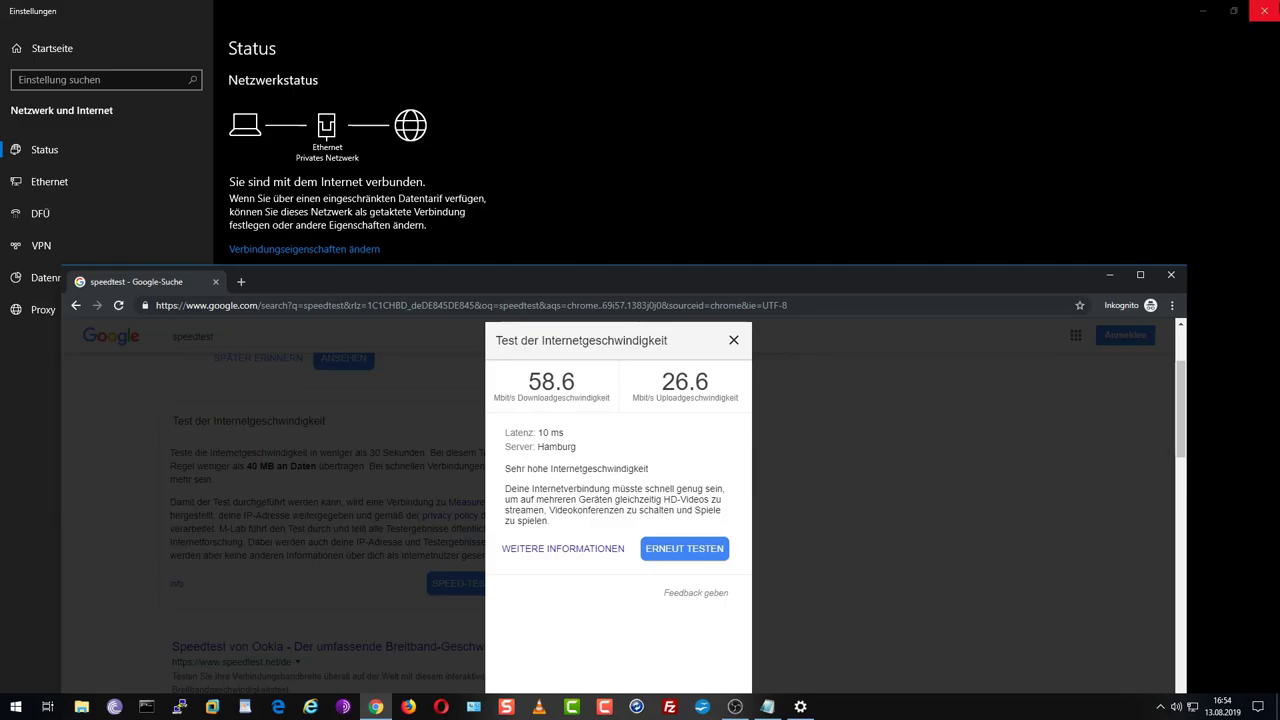
left_click(1264, 9)
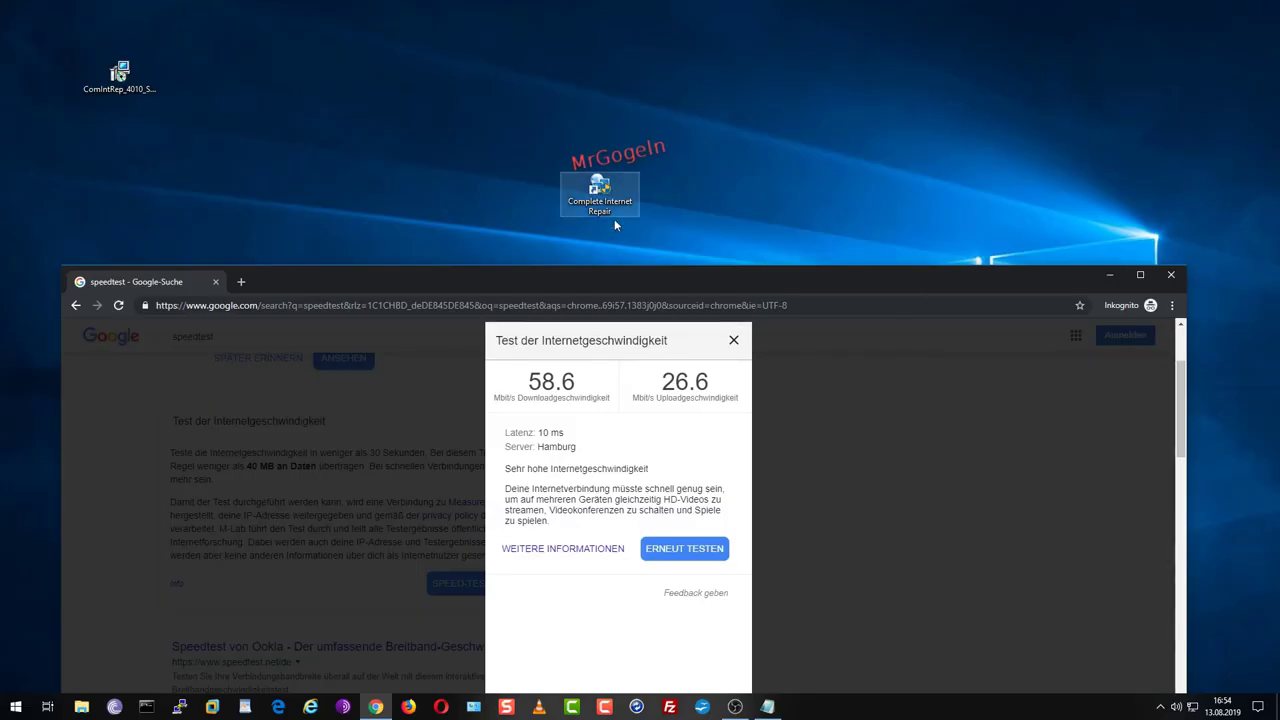
left_click_drag(653, 289, 641, 130)
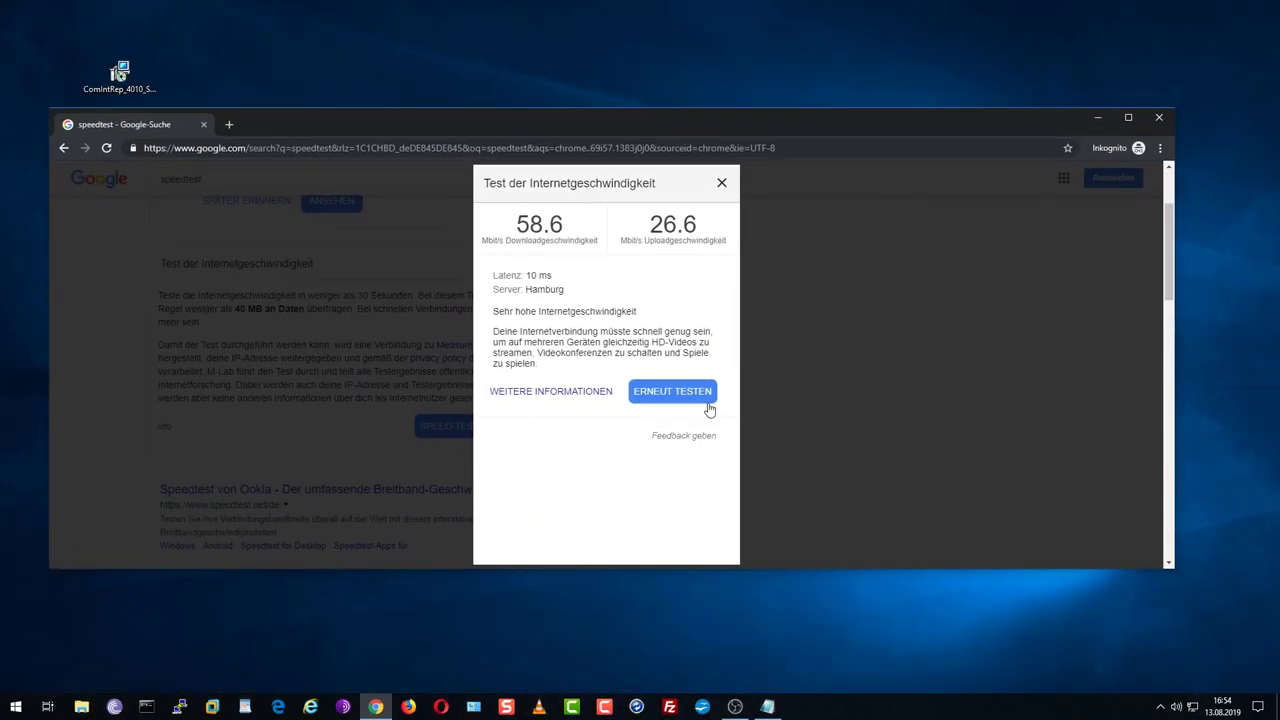
- Repeat Google's internet speed test, abandoning the first run for a fresh one, and minimise the browser window
left_click(672, 392)
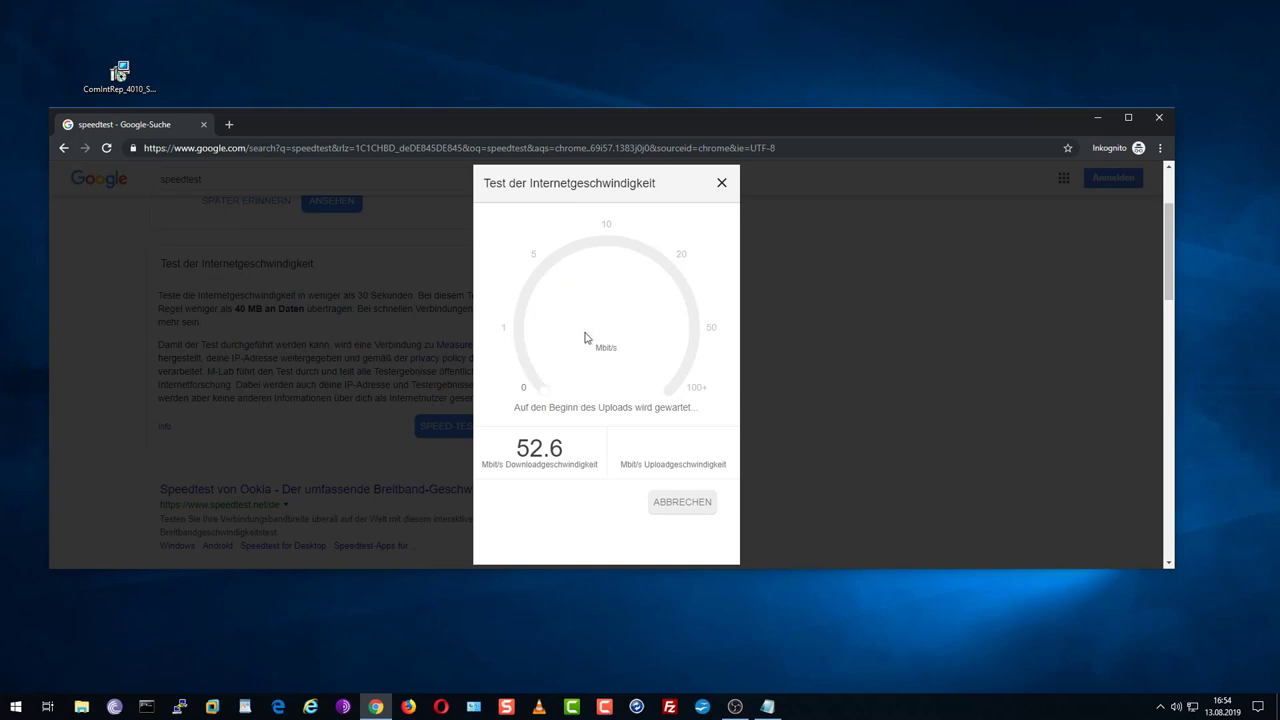
left_click(721, 186)
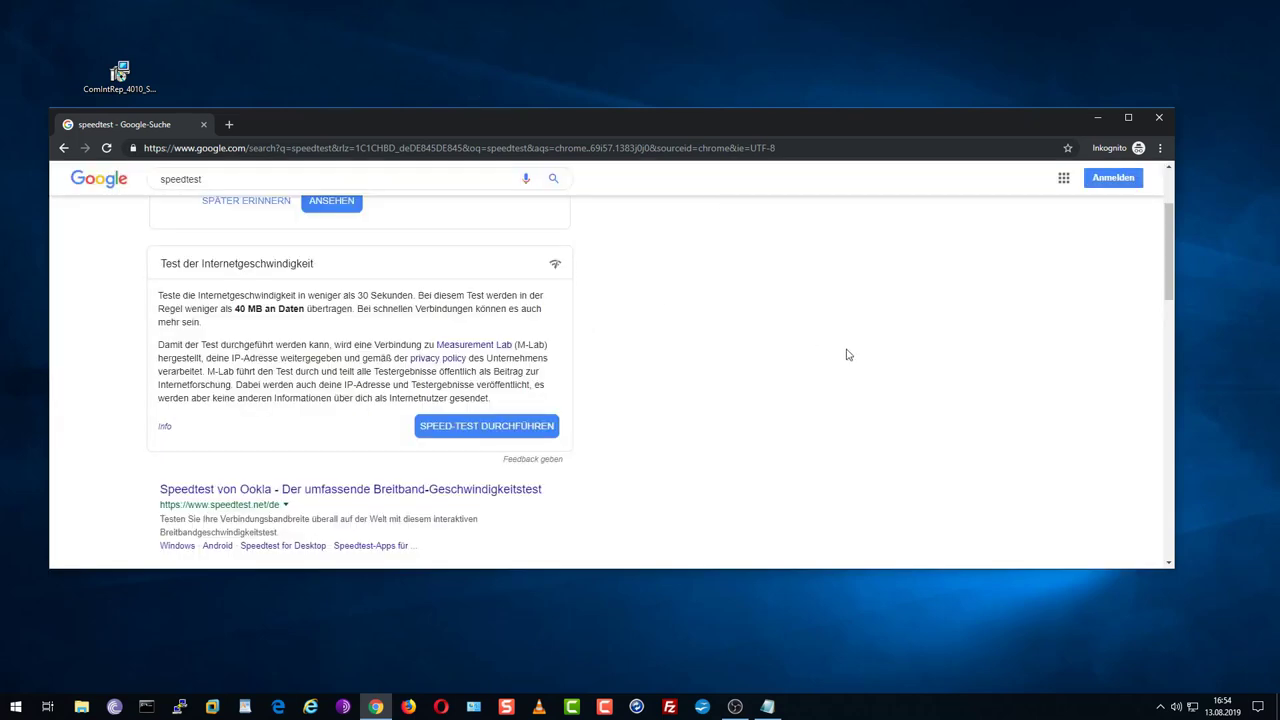
left_click(538, 430)
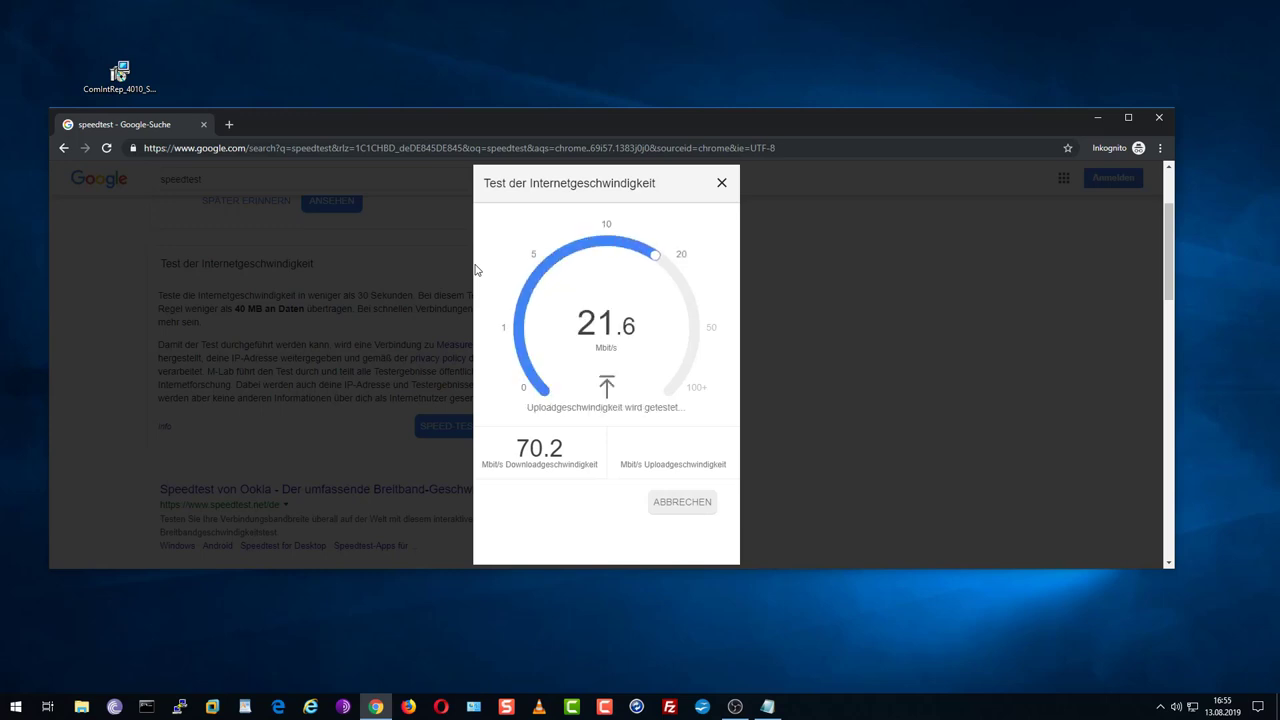
left_click(1097, 117)
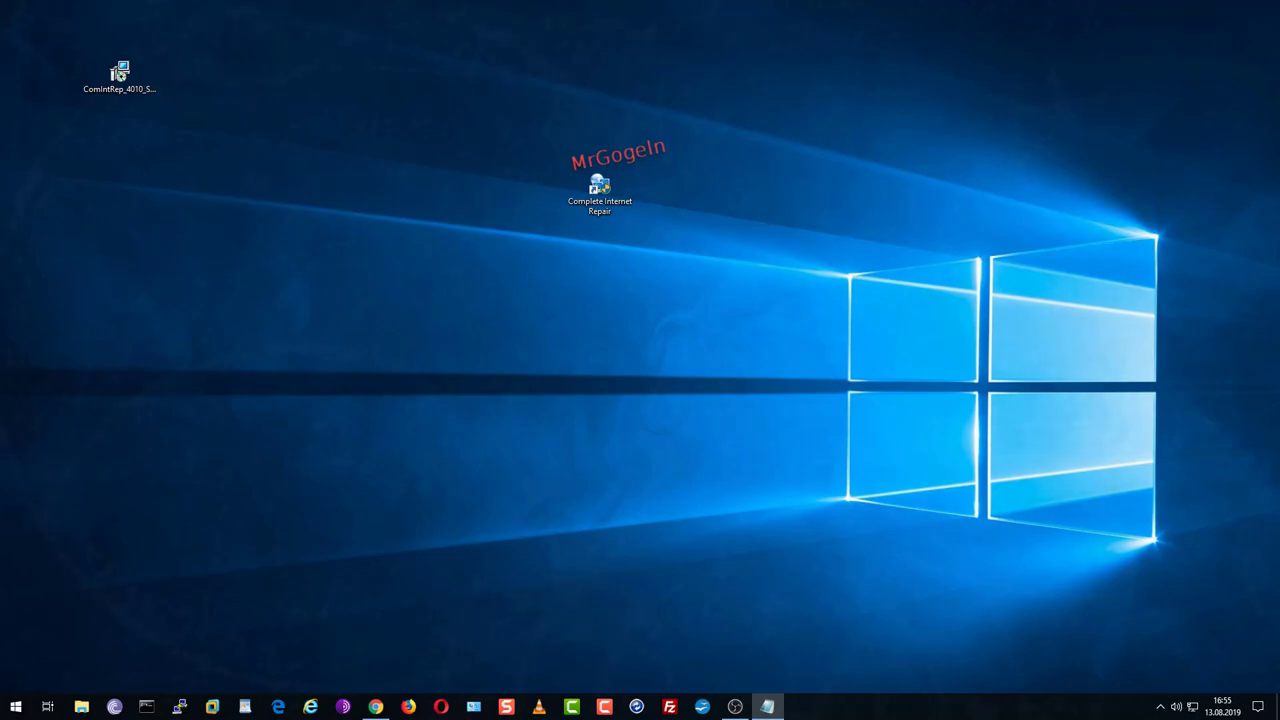